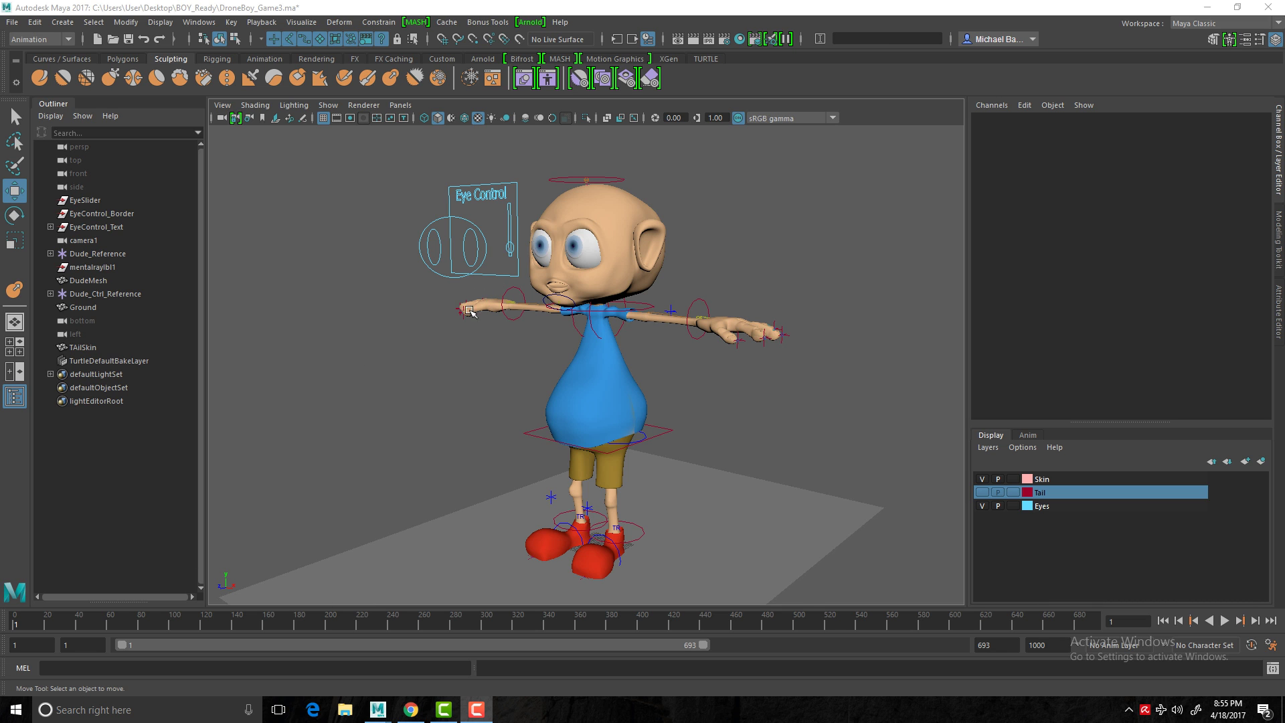
- Select the character mesh and examine it from several angles
{"action": "mouse_move", "coordinate": [469, 309]}
{"action": "left_mouse_down", "text": "alt"}
{"action": "mouse_move", "coordinate": [424, 313]}
{"action": "mouse_move", "coordinate": [450, 310]}
{"action": "left_mouse_up", "text": "alt"}
{"action": "left_click", "coordinate": [610, 217]}
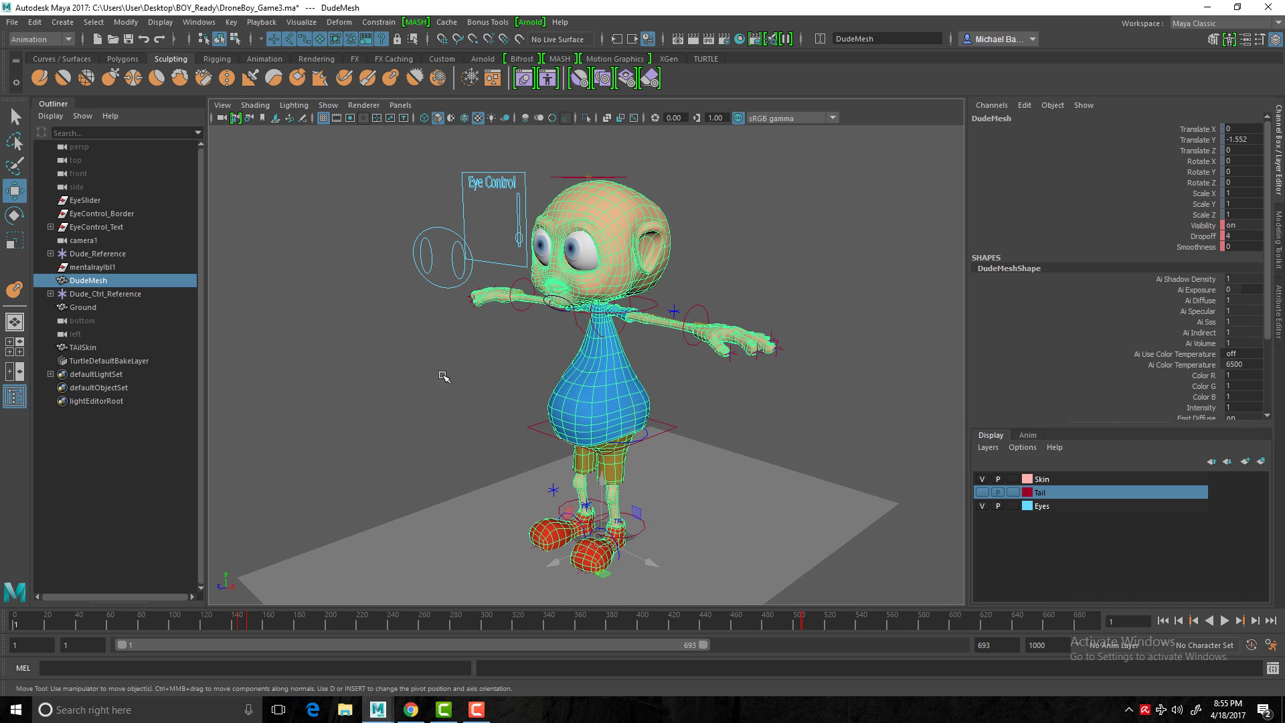
{"action": "middle_click_drag", "start_coordinate": [442, 377], "coordinate": [435, 401], "text": "alt"}
{"action": "right_click_drag", "start_coordinate": [436, 401], "coordinate": [493, 485], "text": "alt"}
{"action": "left_click_drag", "start_coordinate": [494, 484], "coordinate": [540, 326], "text": "alt"}
{"action": "left_click_drag", "start_coordinate": [579, 364], "coordinate": [543, 405], "text": "alt"}
{"action": "right_click_drag", "start_coordinate": [543, 405], "coordinate": [445, 376], "text": "alt"}
{"action": "left_click_drag", "start_coordinate": [447, 449], "coordinate": [489, 415], "text": "alt"}
- Try moving the left wrist effector to test the arm's IK, and undo the pose
{"action": "left_click", "coordinate": [510, 433]}
{"action": "left_click", "coordinate": [729, 403]}
{"action": "left_click_drag", "start_coordinate": [472, 483], "coordinate": [539, 467], "text": "alt"}
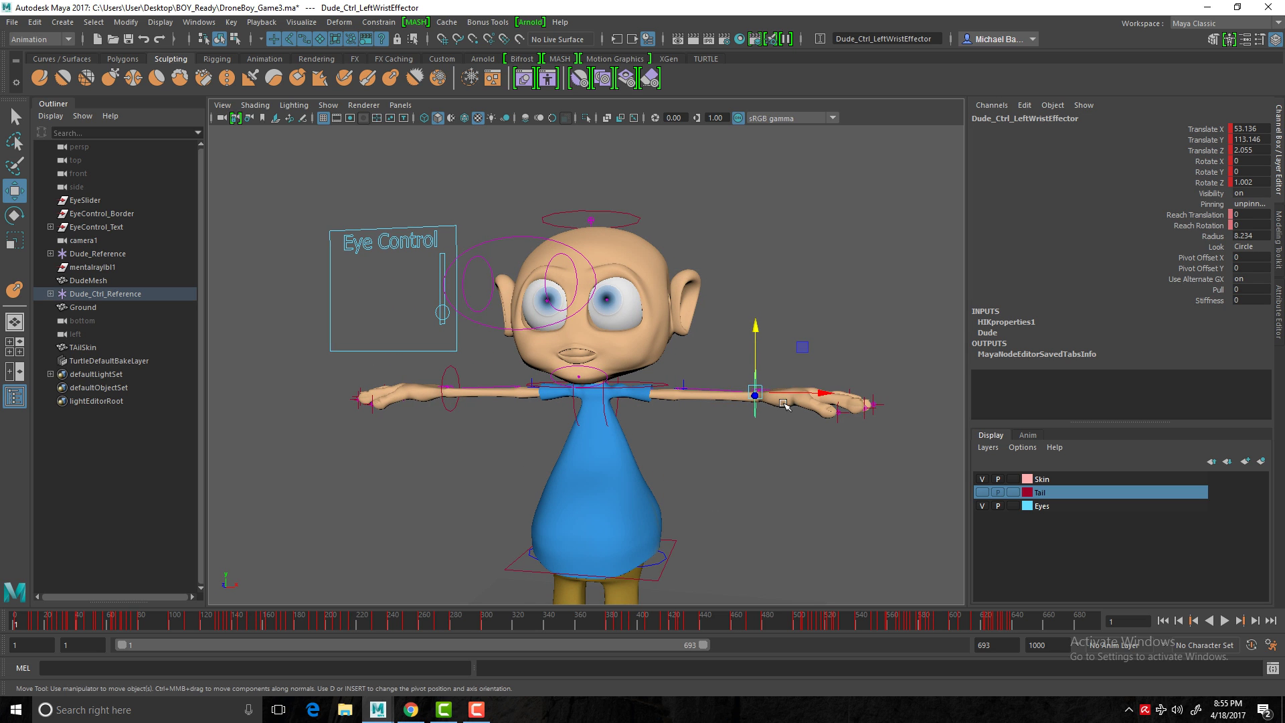
{"action": "left_click_drag", "start_coordinate": [754, 396], "coordinate": [746, 423]}
{"action": "right_click_drag", "start_coordinate": [744, 422], "coordinate": [568, 342], "text": "alt"}
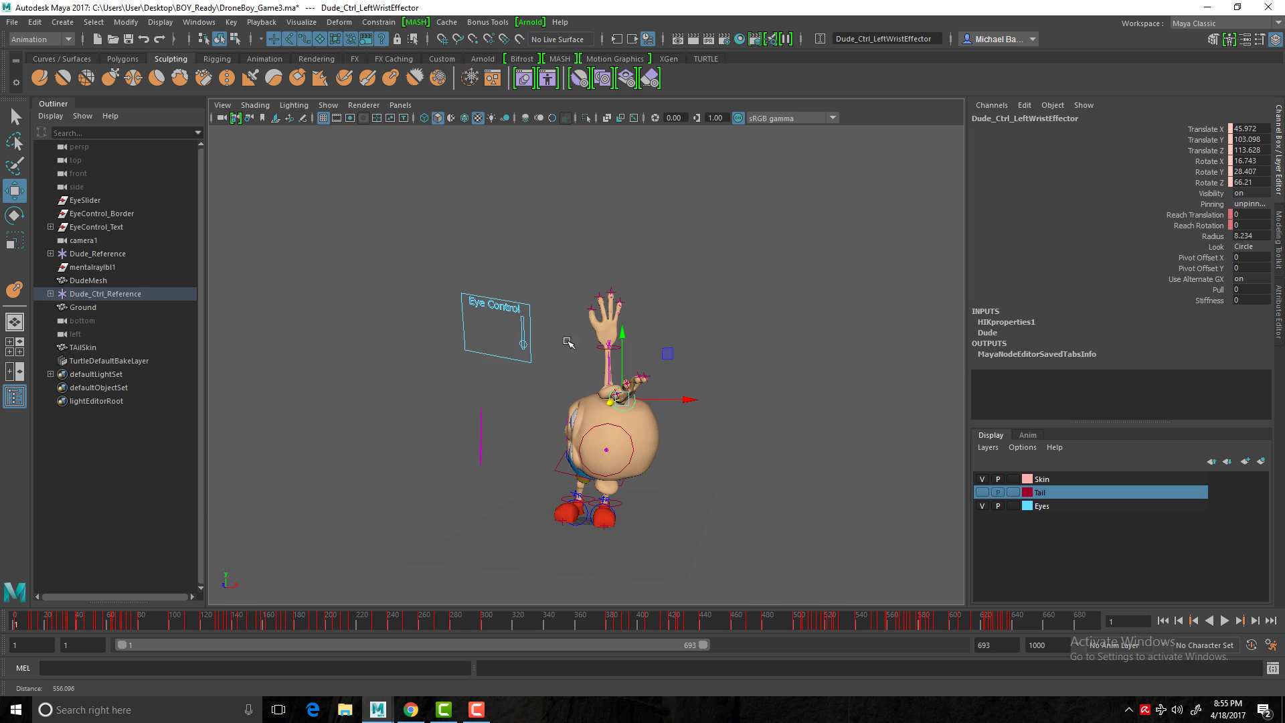
{"action": "left_click_drag", "start_coordinate": [567, 341], "coordinate": [673, 342], "text": "alt"}
{"action": "key", "text": "ctrl+z"}
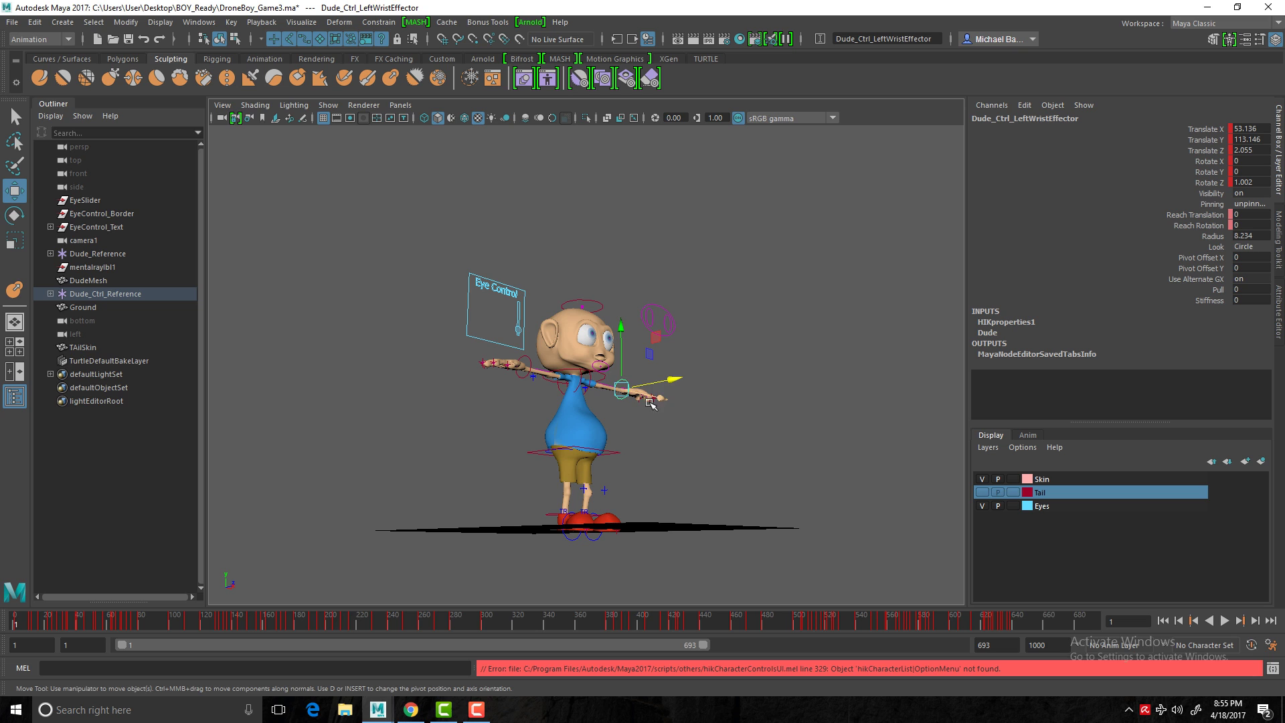
- Try pulling the left wrist effector into another arm pose and undo the moves
{"action": "left_click_drag", "start_coordinate": [621, 394], "coordinate": [510, 421]}
{"action": "left_click_drag", "start_coordinate": [659, 383], "coordinate": [667, 431]}
{"action": "key", "text": "ctrl+z"}
{"action": "left_click_drag", "start_coordinate": [540, 389], "coordinate": [505, 401], "text": "alt"}
{"action": "key", "text": "ctrl+z"}
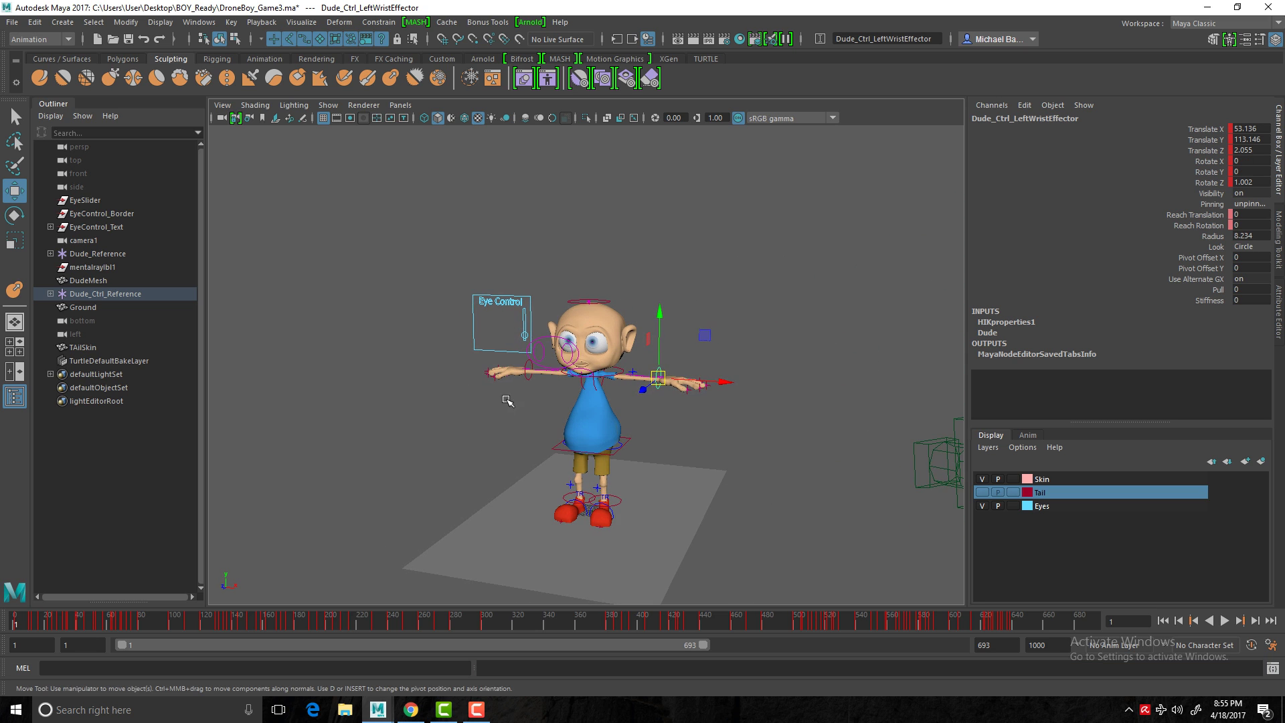
- Try moving the left eye target, undo the move, and select the Eye_Target control that drives both eyes
{"action": "middle_click_drag", "start_coordinate": [508, 389], "coordinate": [500, 363], "text": "alt"}
{"action": "right_click_drag", "start_coordinate": [500, 363], "coordinate": [539, 415], "text": "alt"}
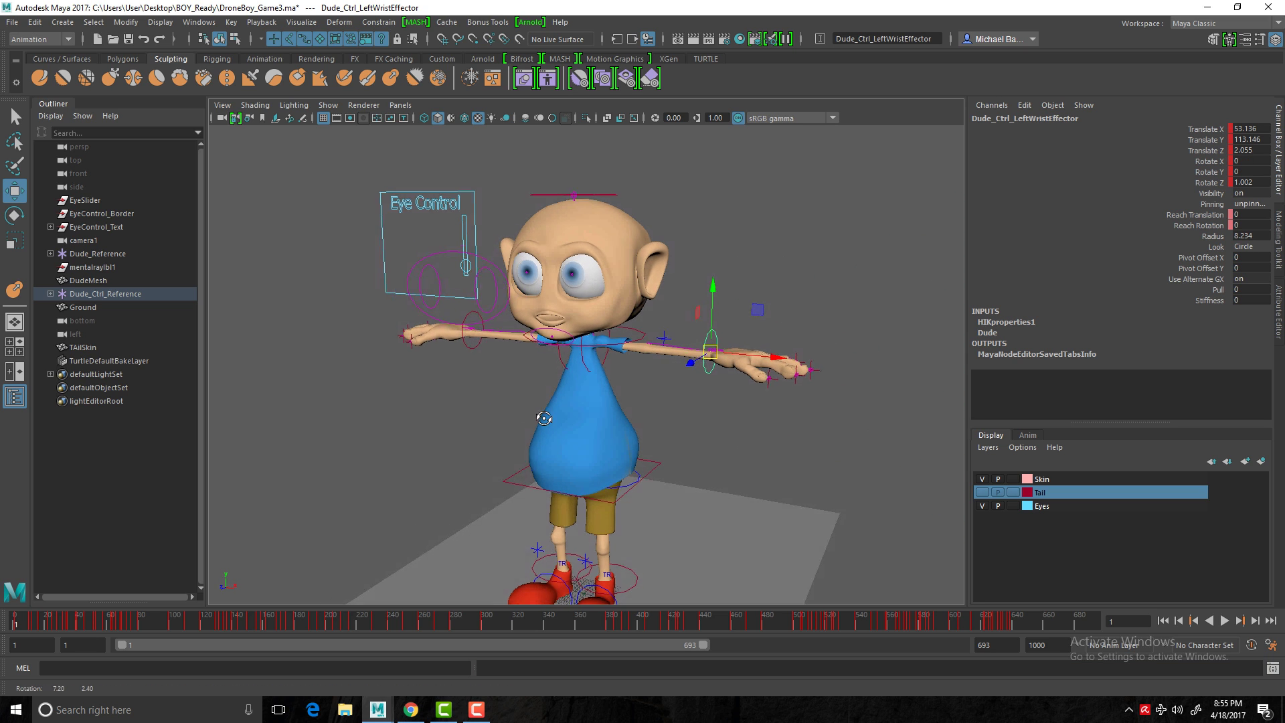
{"action": "left_click", "coordinate": [494, 298]}
{"action": "left_click_drag", "start_coordinate": [474, 324], "coordinate": [532, 296], "text": "alt"}
{"action": "key", "text": "ctrl+z"}
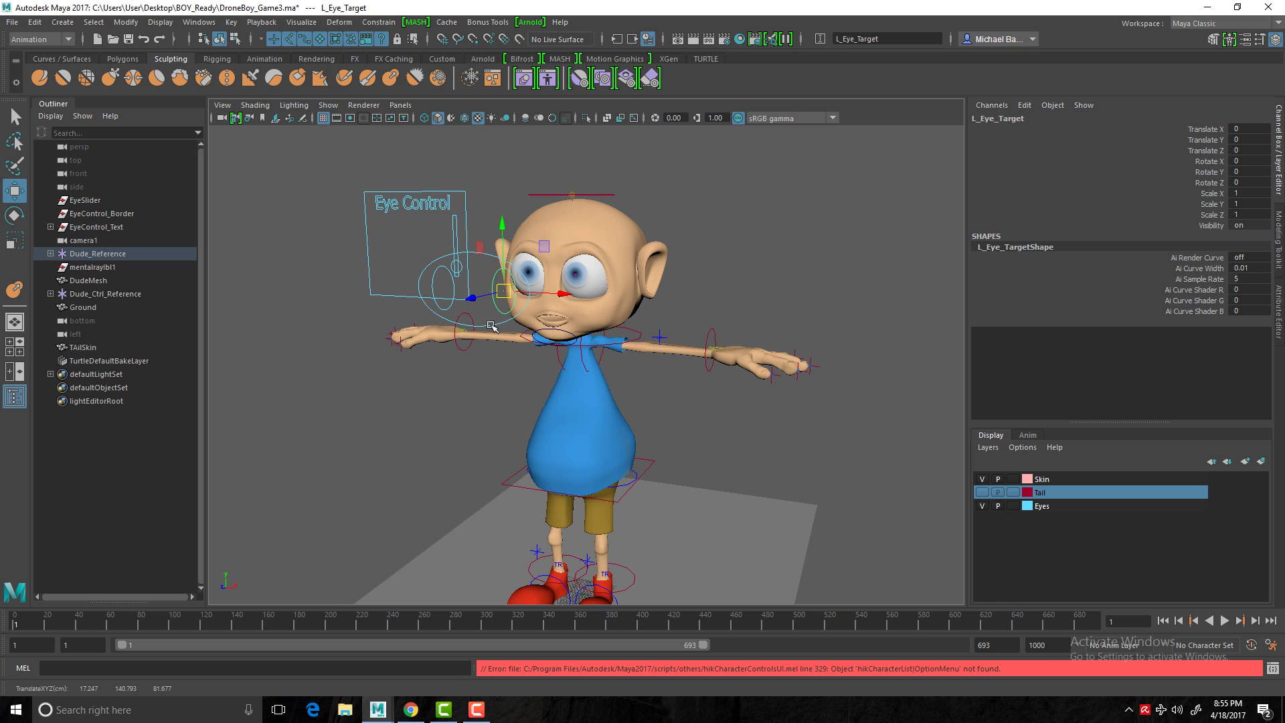
{"action": "left_click", "coordinate": [491, 326]}
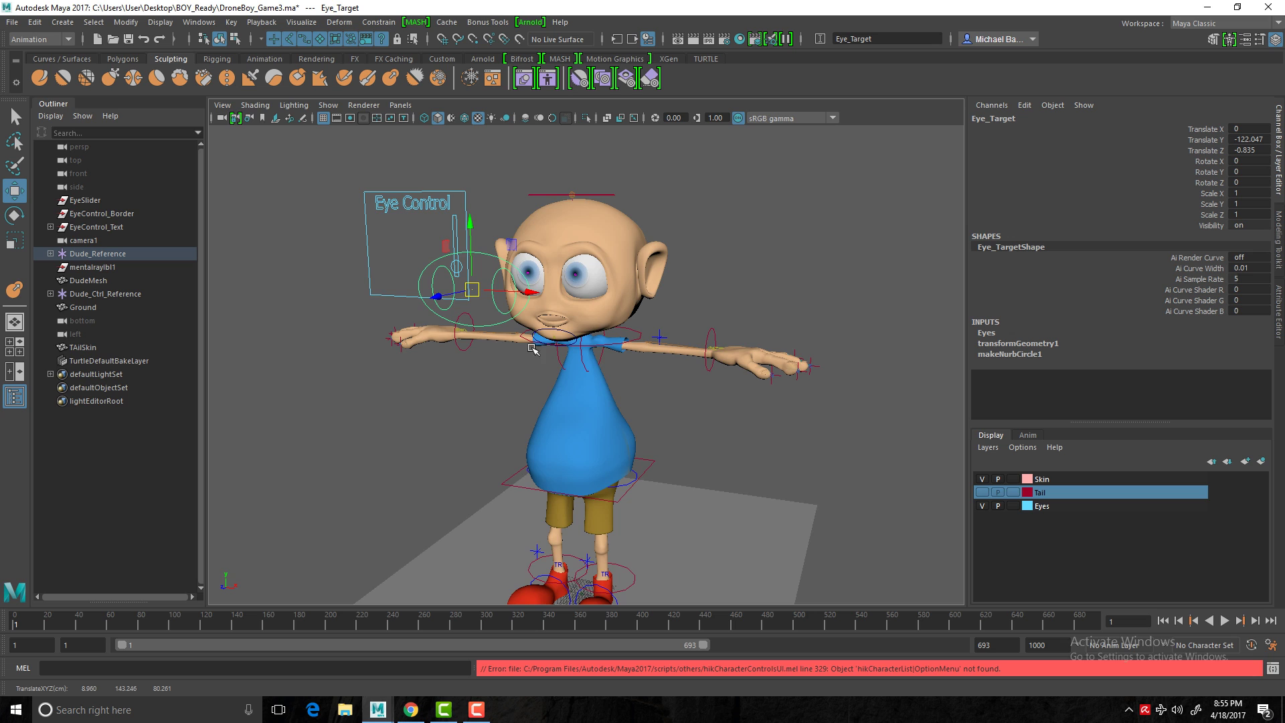
{"action": "left_click_drag", "start_coordinate": [461, 381], "coordinate": [406, 368], "text": "alt"}
- Hide the Skin and Eyes display layers to expose the skeleton and its control rig
{"action": "left_click", "coordinate": [982, 479]}
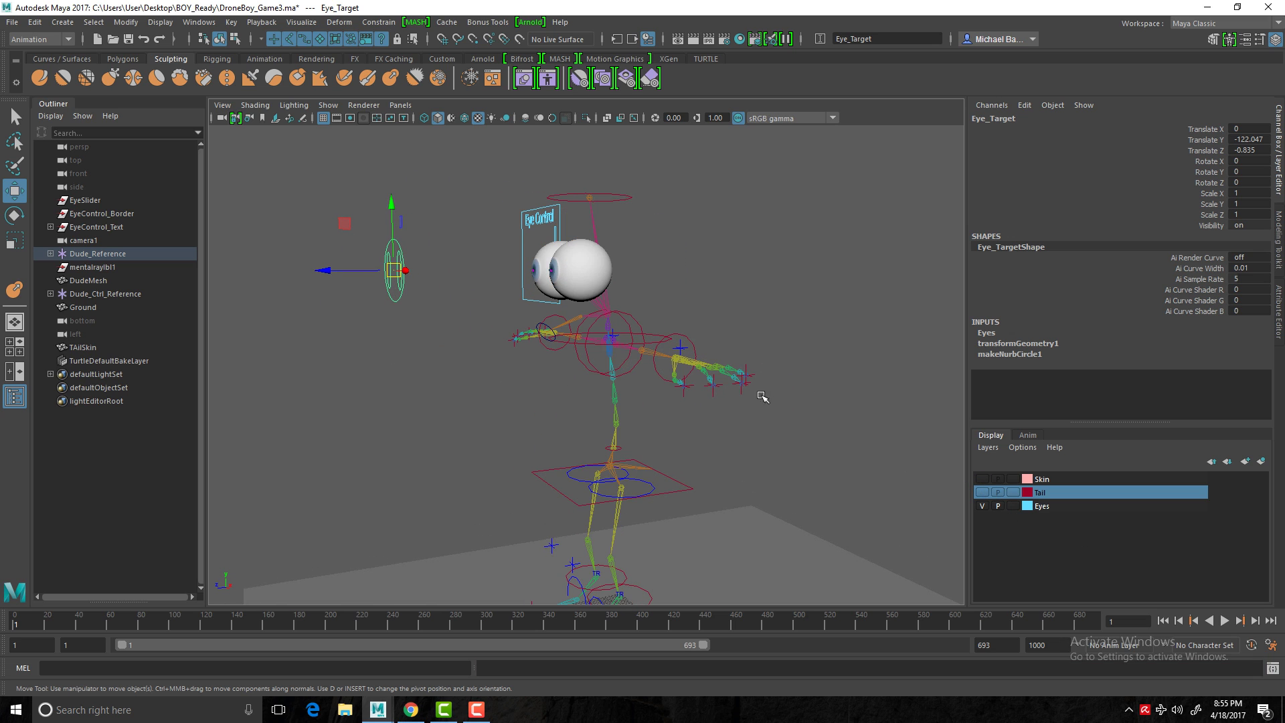
{"action": "left_click_drag", "start_coordinate": [502, 353], "coordinate": [450, 330], "text": "alt"}
{"action": "key", "text": "ctrl+z"}
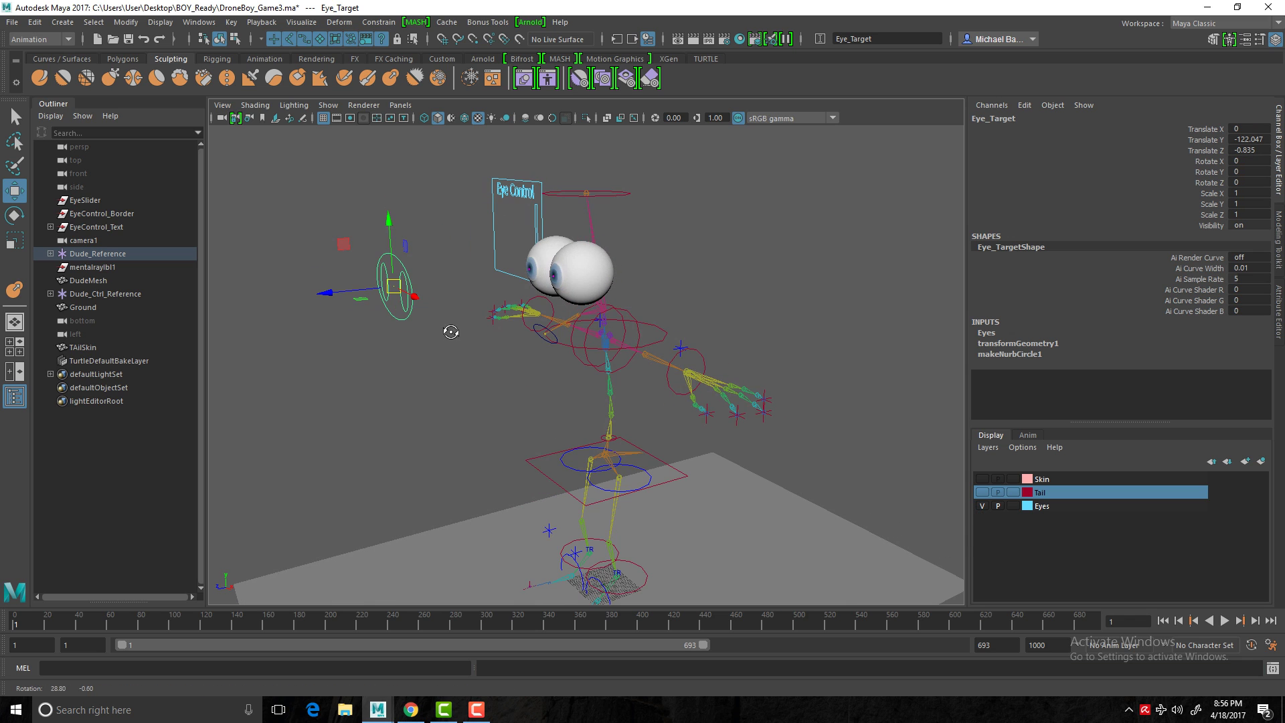
{"action": "left_click", "coordinate": [982, 506]}
{"action": "mouse_move", "coordinate": [477, 378]}
{"action": "left_mouse_down", "text": "alt"}
{"action": "mouse_move", "coordinate": [380, 262]}
{"action": "mouse_move", "coordinate": [526, 341]}
{"action": "mouse_move", "coordinate": [460, 334]}
{"action": "mouse_move", "coordinate": [449, 348]}
{"action": "mouse_move", "coordinate": [462, 362]}
{"action": "left_mouse_up", "text": "alt"}
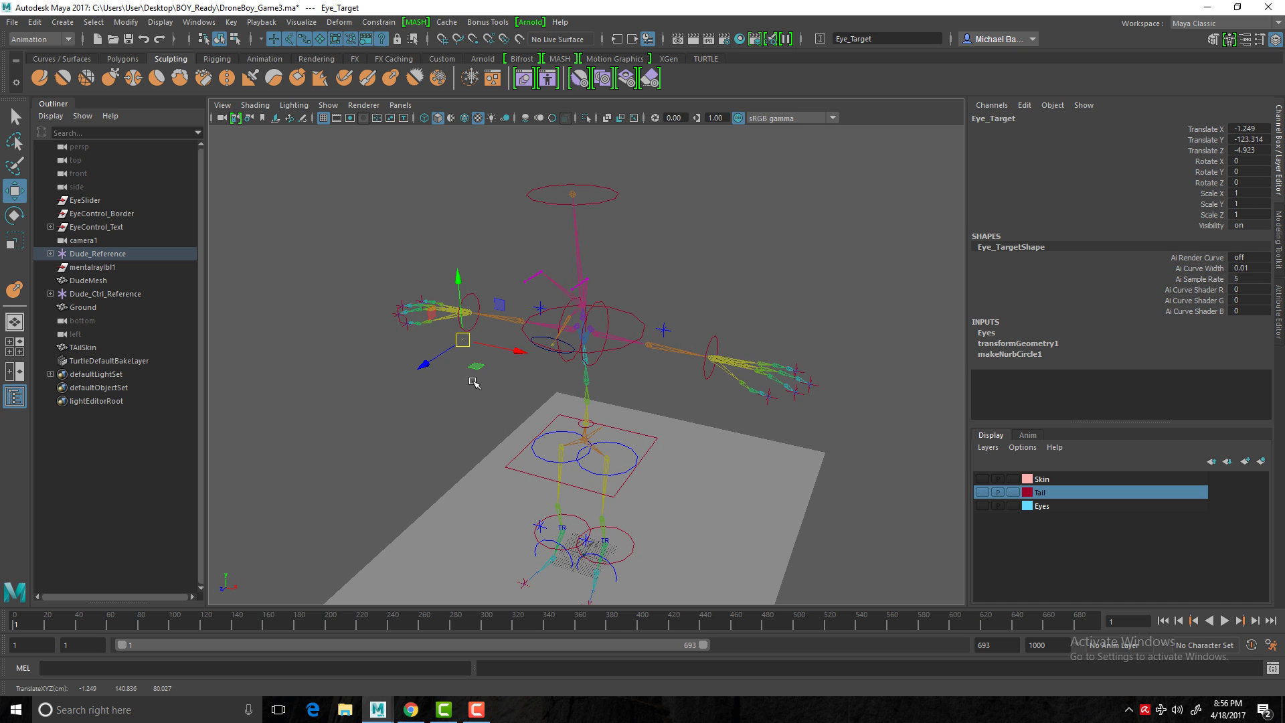
- Undo the last moves of the Eye_Target control
{"action": "key", "text": "ctrl+z"}
{"action": "key", "text": "ctrl+z"}
{"action": "key", "text": "ctrl+z"}
{"action": "key", "text": "ctrl+z"}
{"action": "key", "text": "ctrl+z"}
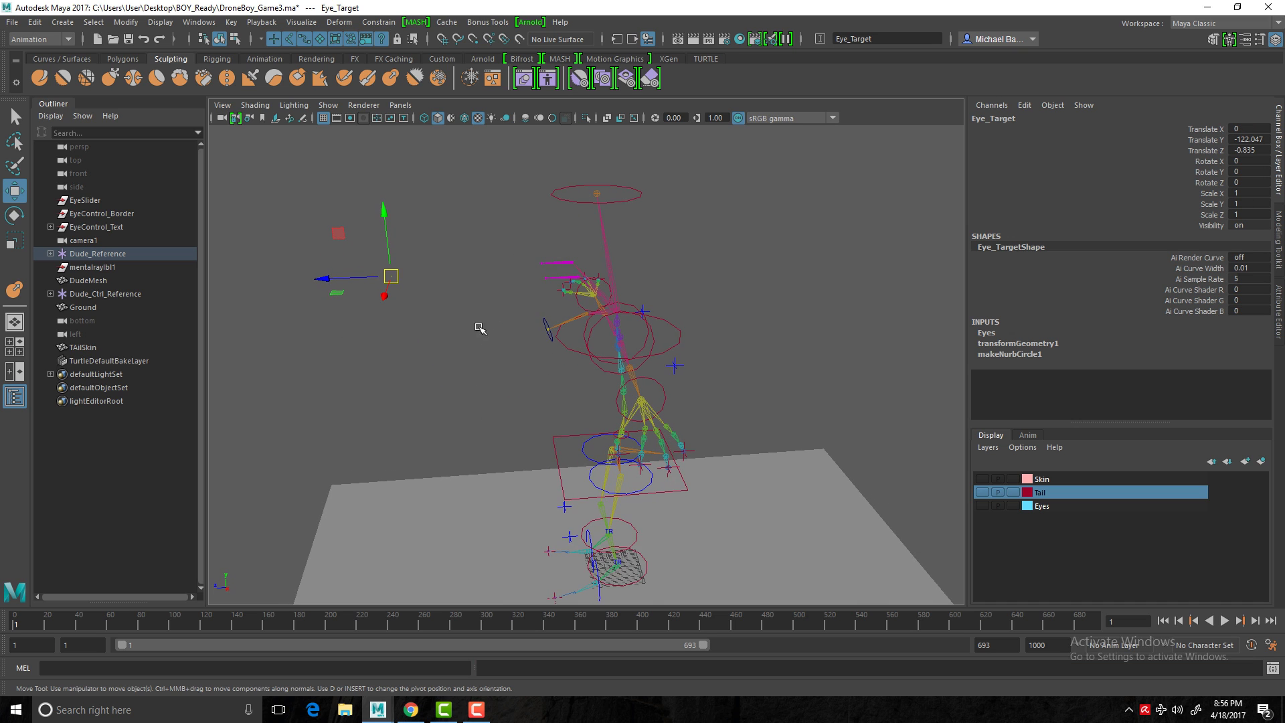
{"action": "left_click_drag", "start_coordinate": [431, 335], "coordinate": [476, 325], "text": "alt"}
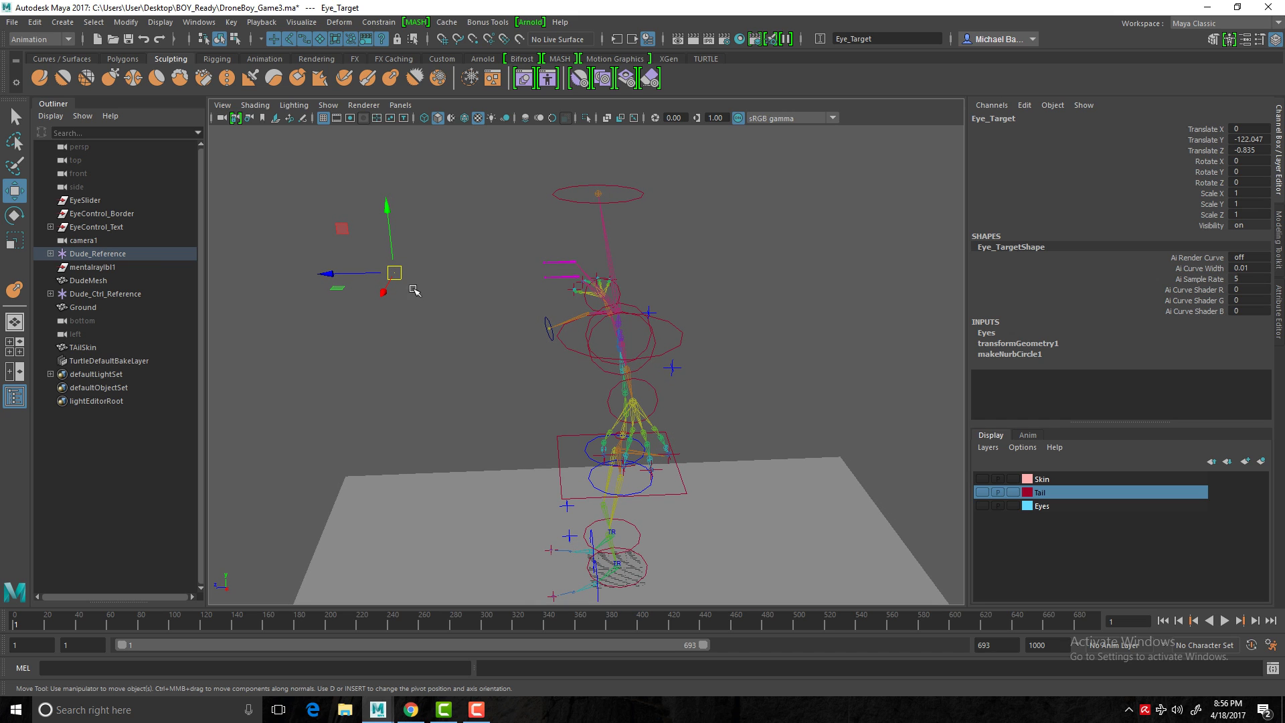
- Turn on the visibility of the Tail, Eyes and Skin display layers
{"action": "left_click", "coordinate": [983, 492]}
{"action": "left_click", "coordinate": [983, 506]}
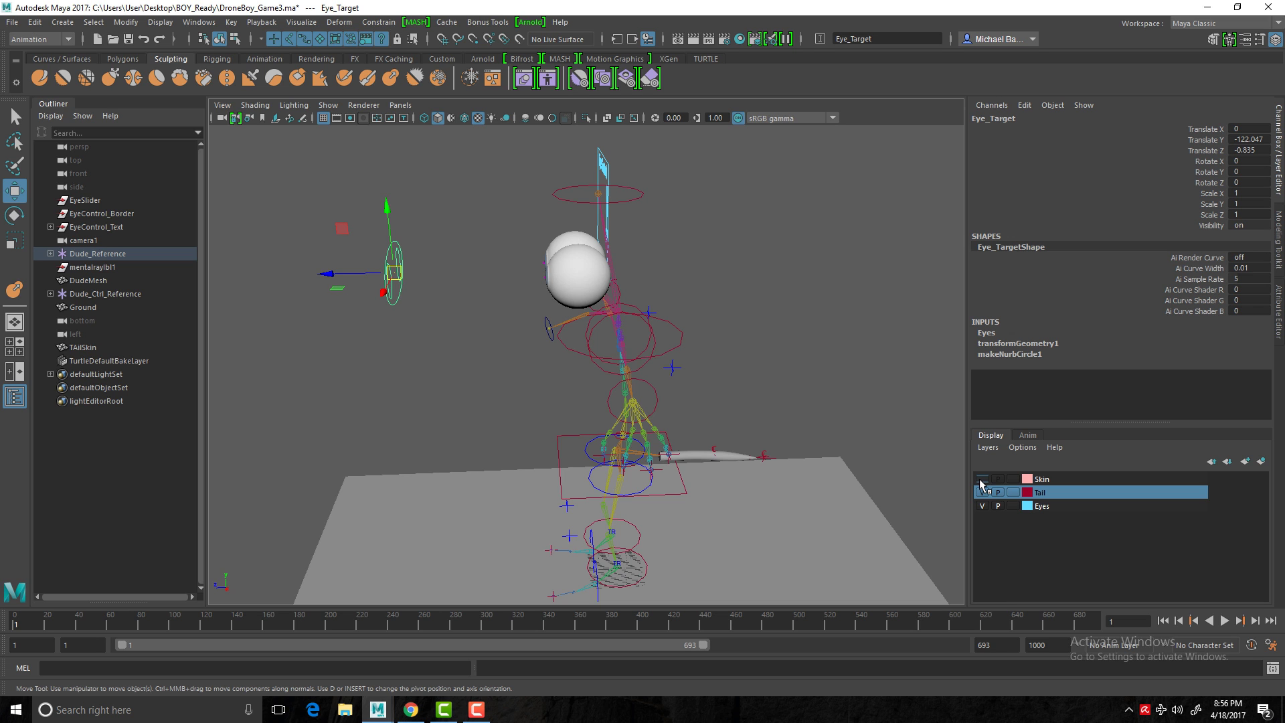
{"action": "left_click", "coordinate": [982, 479]}
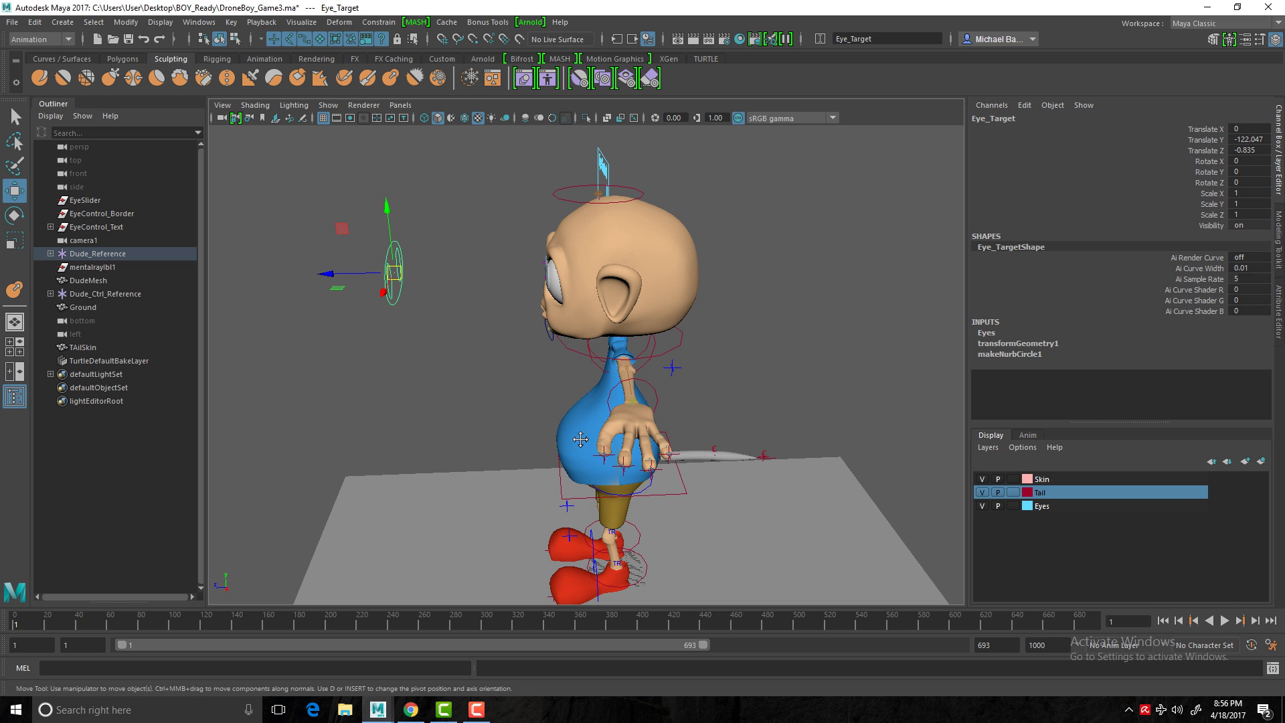
- Try moving the tail controls behind the character to test the tail rig, and undo the moves
{"action": "middle_click_drag", "start_coordinate": [581, 439], "coordinate": [508, 356], "text": "alt"}
{"action": "right_click_drag", "start_coordinate": [508, 355], "coordinate": [610, 438], "text": "alt"}
{"action": "left_click_drag", "start_coordinate": [611, 438], "coordinate": [659, 347], "text": "alt"}
{"action": "left_click", "coordinate": [677, 397]}
{"action": "left_click", "coordinate": [654, 372]}
{"action": "left_click", "coordinate": [780, 411]}
{"action": "left_click_drag", "start_coordinate": [780, 410], "coordinate": [740, 333]}
{"action": "key", "text": "ctrl+z"}
{"action": "key", "text": "ctrl+z"}
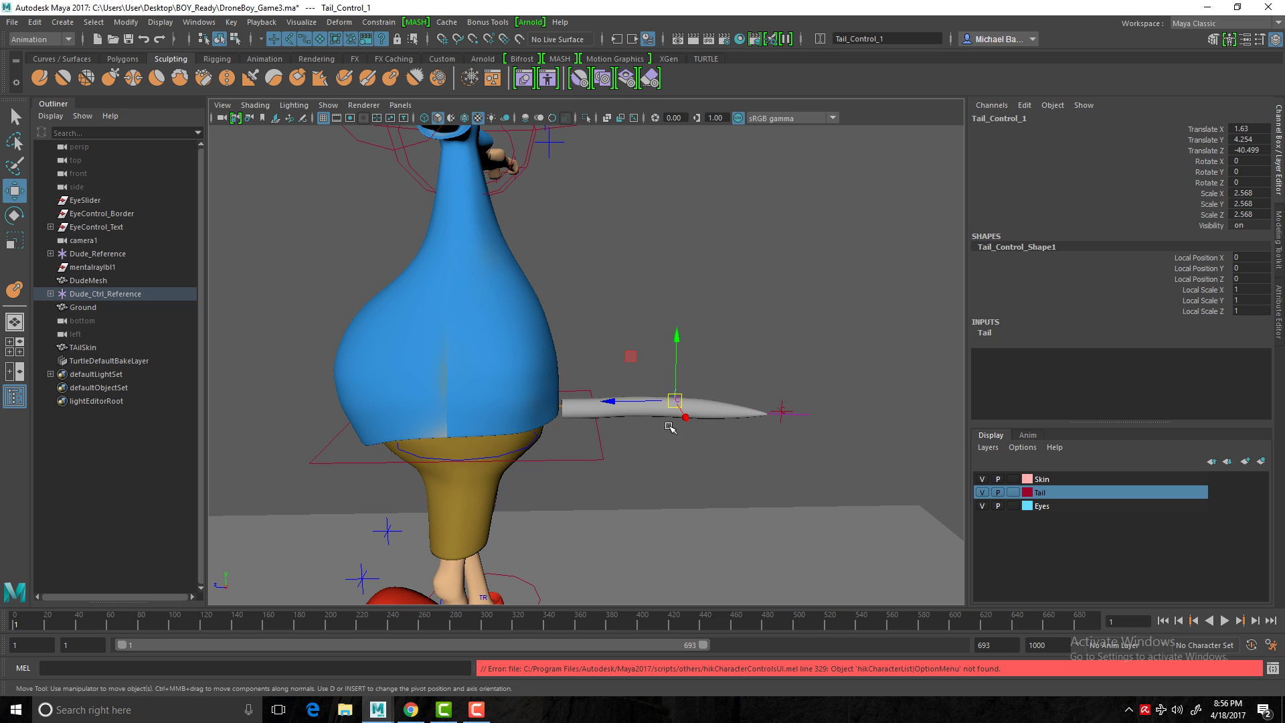
- Try moving the hips effector to test the body rig, and undo the move
{"action": "right_click_drag", "start_coordinate": [738, 501], "coordinate": [569, 468], "text": "alt"}
{"action": "left_click_drag", "start_coordinate": [569, 468], "coordinate": [542, 456], "text": "alt"}
{"action": "left_click", "coordinate": [574, 430]}
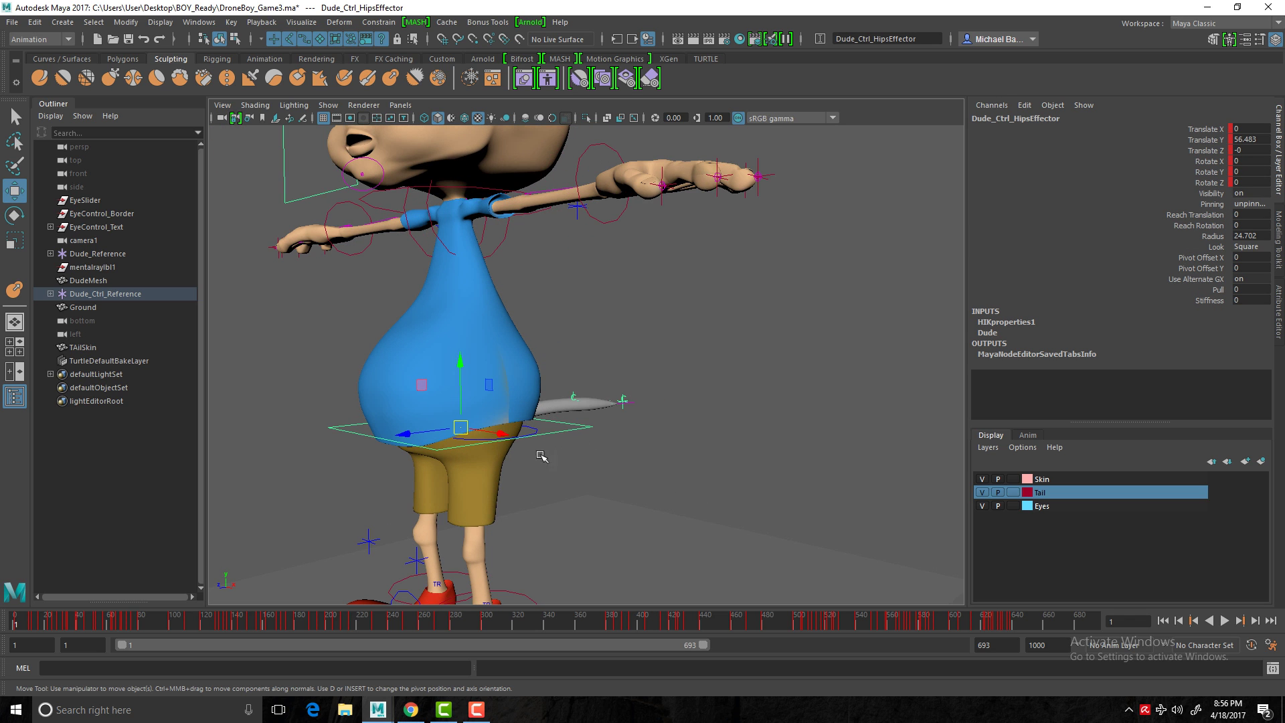
{"action": "left_click_drag", "start_coordinate": [468, 429], "coordinate": [476, 487]}
{"action": "key", "text": "ctrl+z"}
{"action": "key", "text": "ctrl+z"}
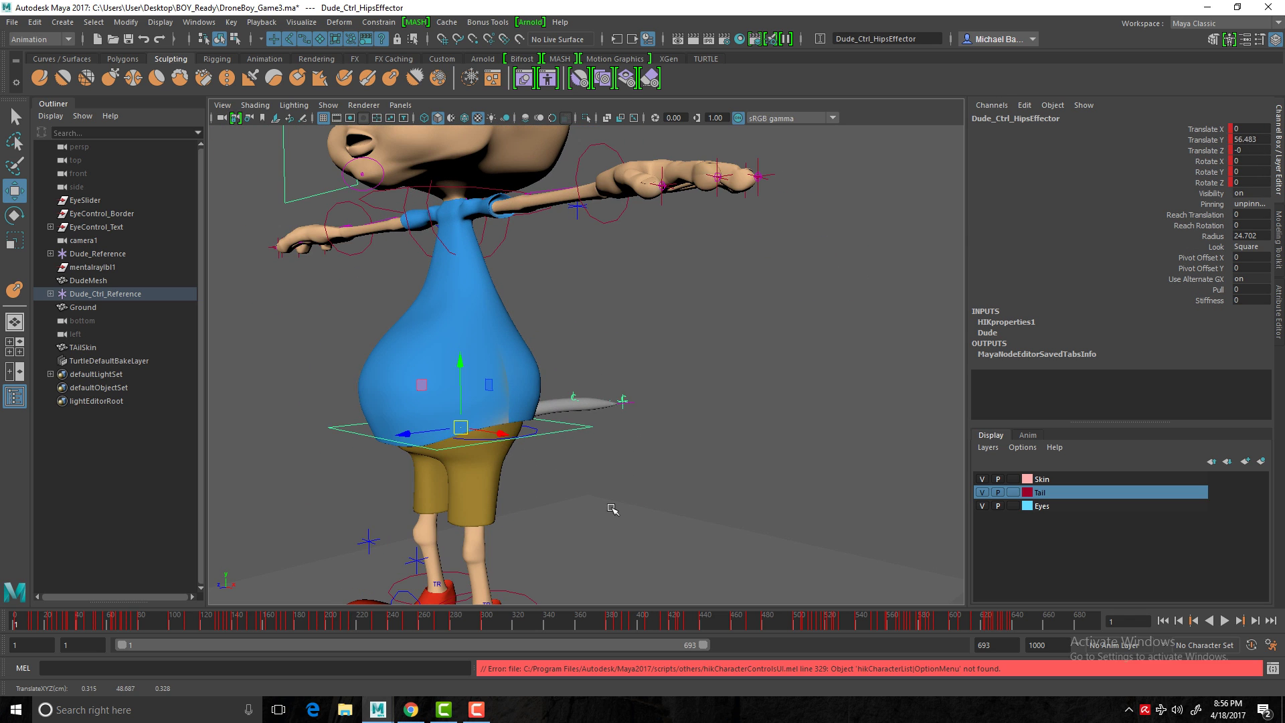
- Play the character's animation from frame 1 with the whole body in view and stop it at frame 126
{"action": "right_click_drag", "start_coordinate": [702, 442], "coordinate": [428, 396], "text": "alt"}
{"action": "left_click_drag", "start_coordinate": [428, 395], "coordinate": [482, 403], "text": "alt"}
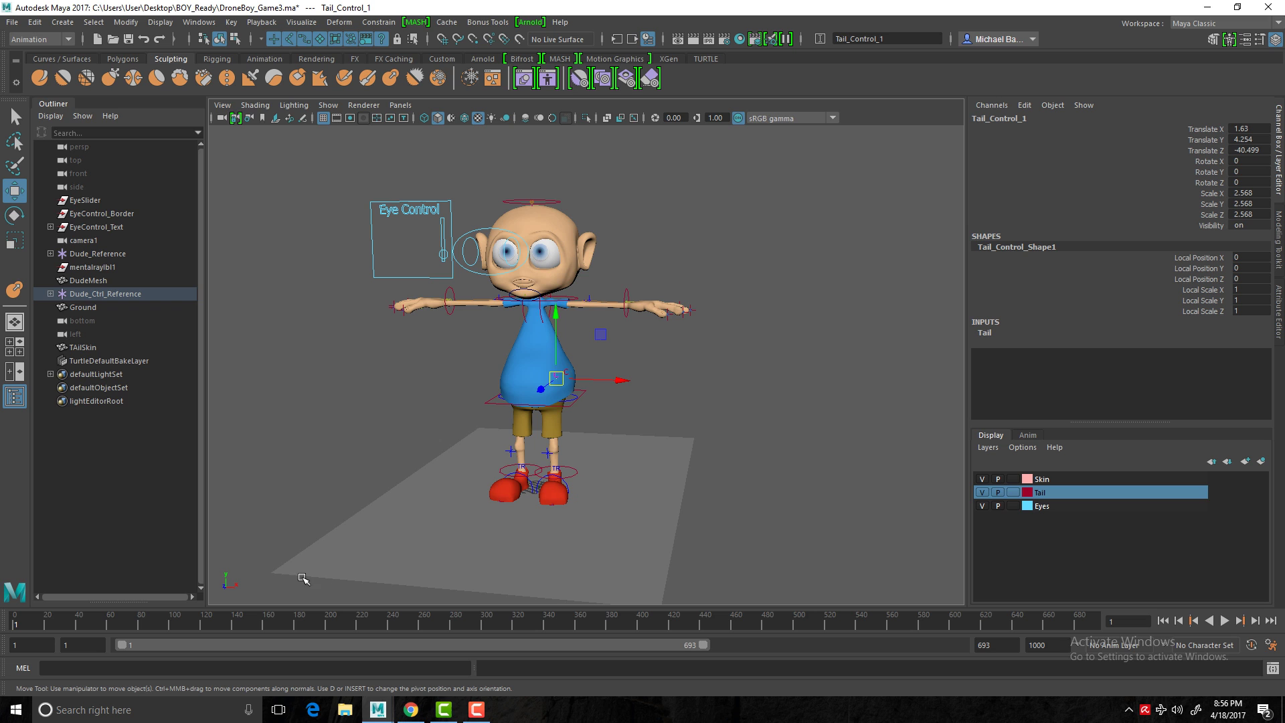
{"action": "key", "text": "alt+v"}
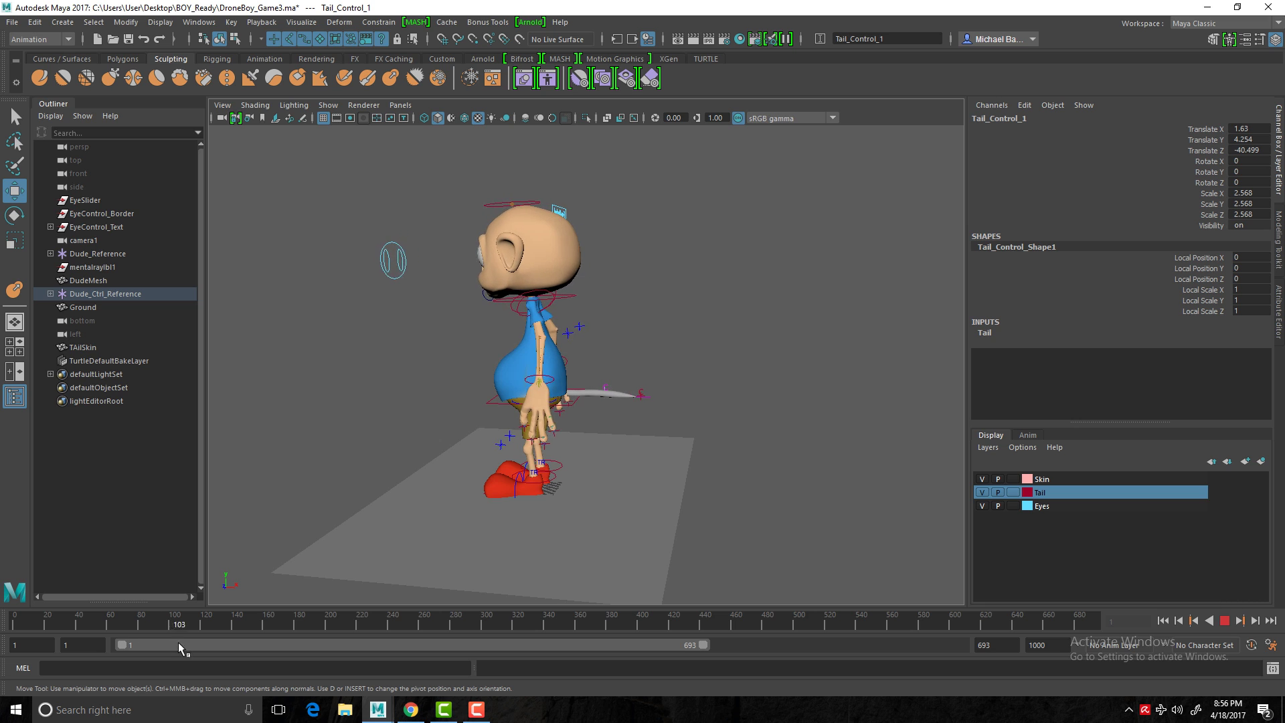
{"action": "key", "text": "alt+v"}
- Review the rest of the animation in a closer view of the character and return to frame 1
{"action": "left_click_drag", "start_coordinate": [455, 392], "coordinate": [587, 394], "text": "alt"}
{"action": "right_click_drag", "start_coordinate": [586, 394], "coordinate": [645, 436], "text": "alt"}
{"action": "middle_click_drag", "start_coordinate": [569, 336], "coordinate": [555, 383], "text": "alt"}
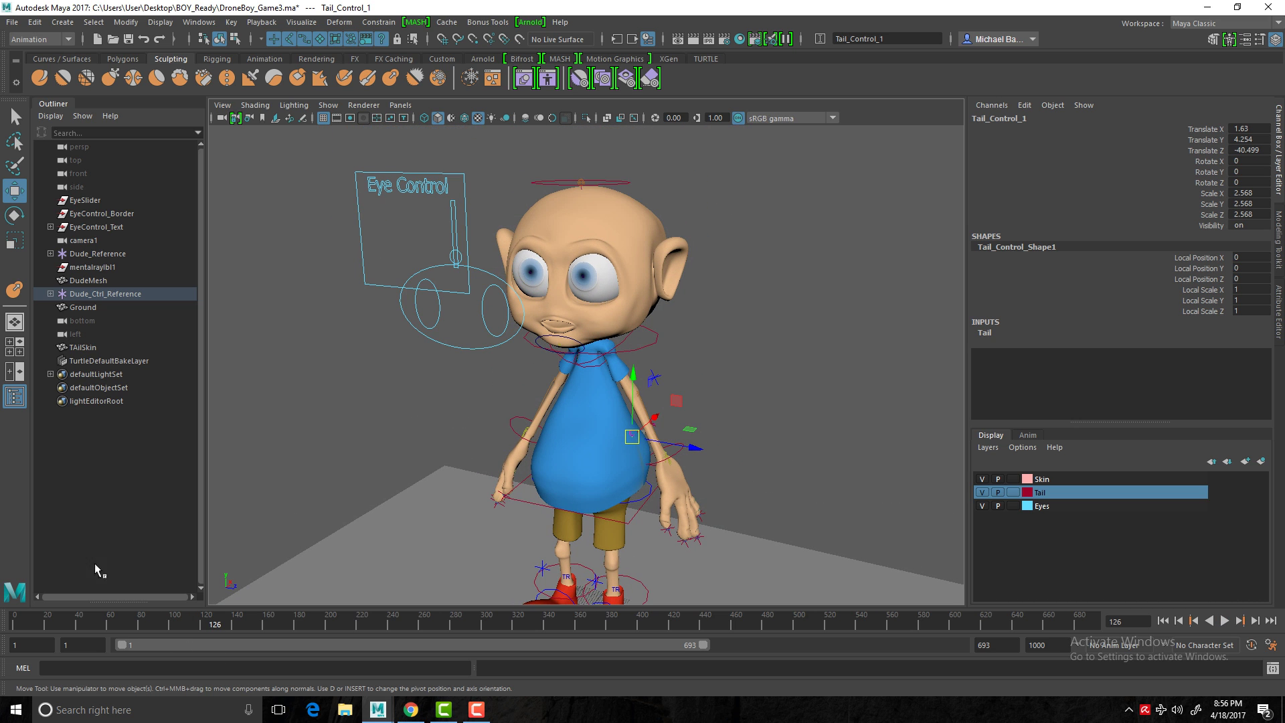
{"action": "key", "text": "alt+v"}
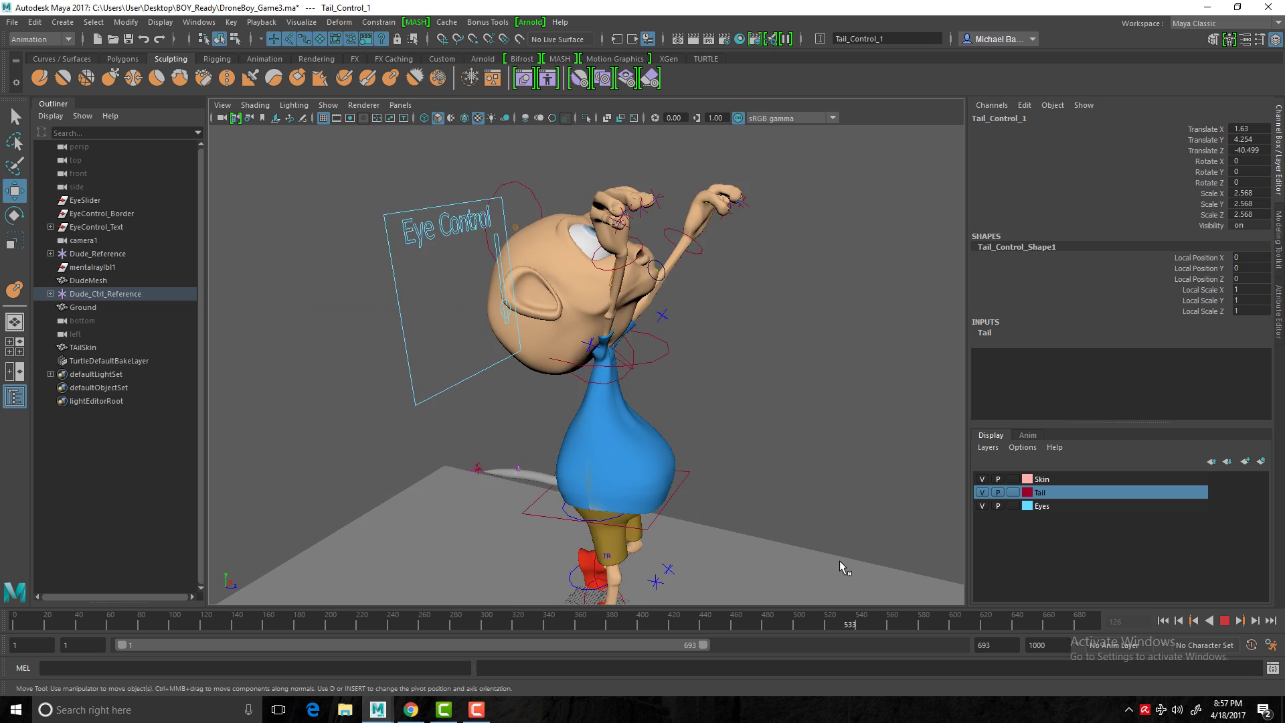
{"action": "left_click_drag", "start_coordinate": [803, 624], "coordinate": [14, 625]}
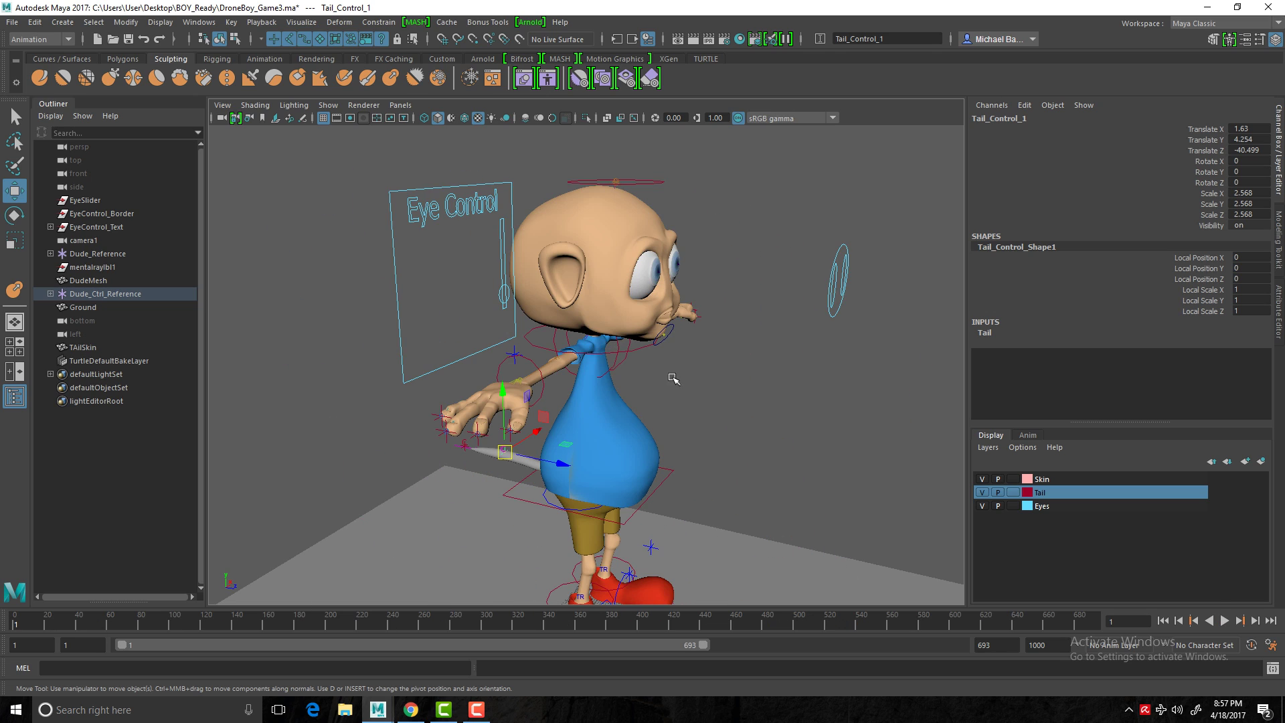
- Hide the Tail display layer and select the DudeMesh character mesh
{"action": "left_click_drag", "start_coordinate": [673, 379], "coordinate": [705, 341], "text": "alt"}
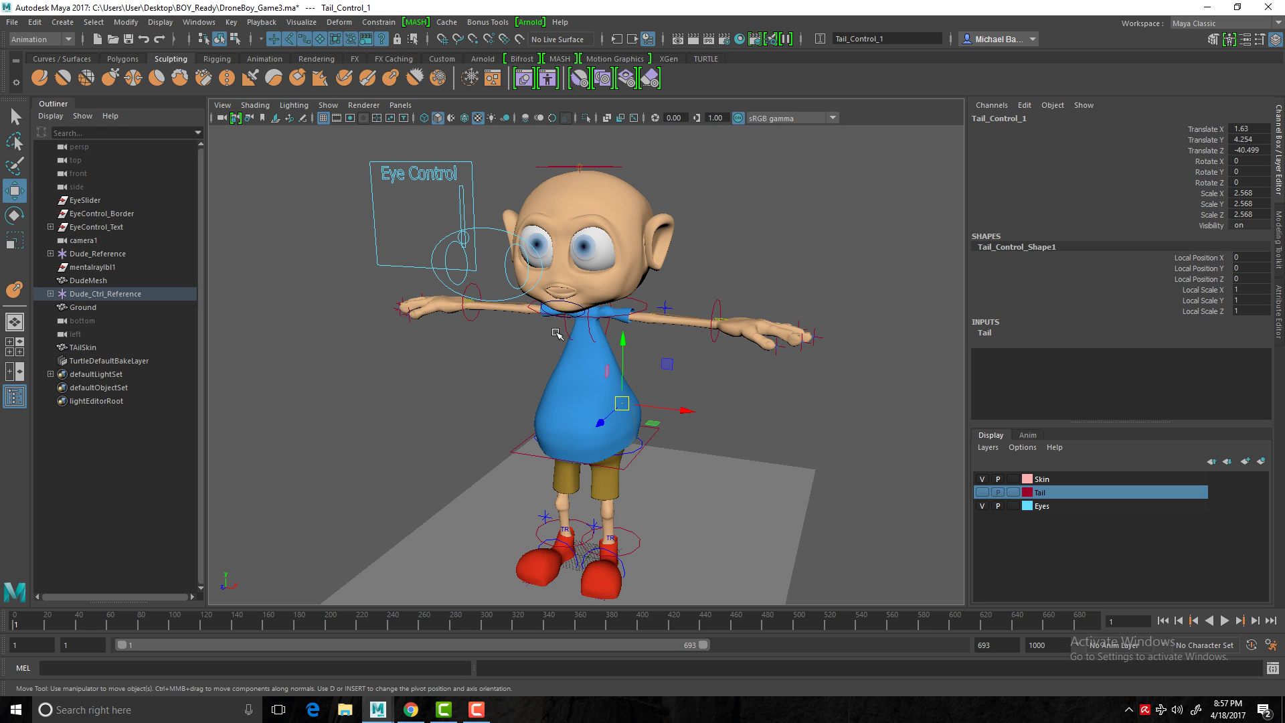
{"action": "left_click", "coordinate": [641, 253]}
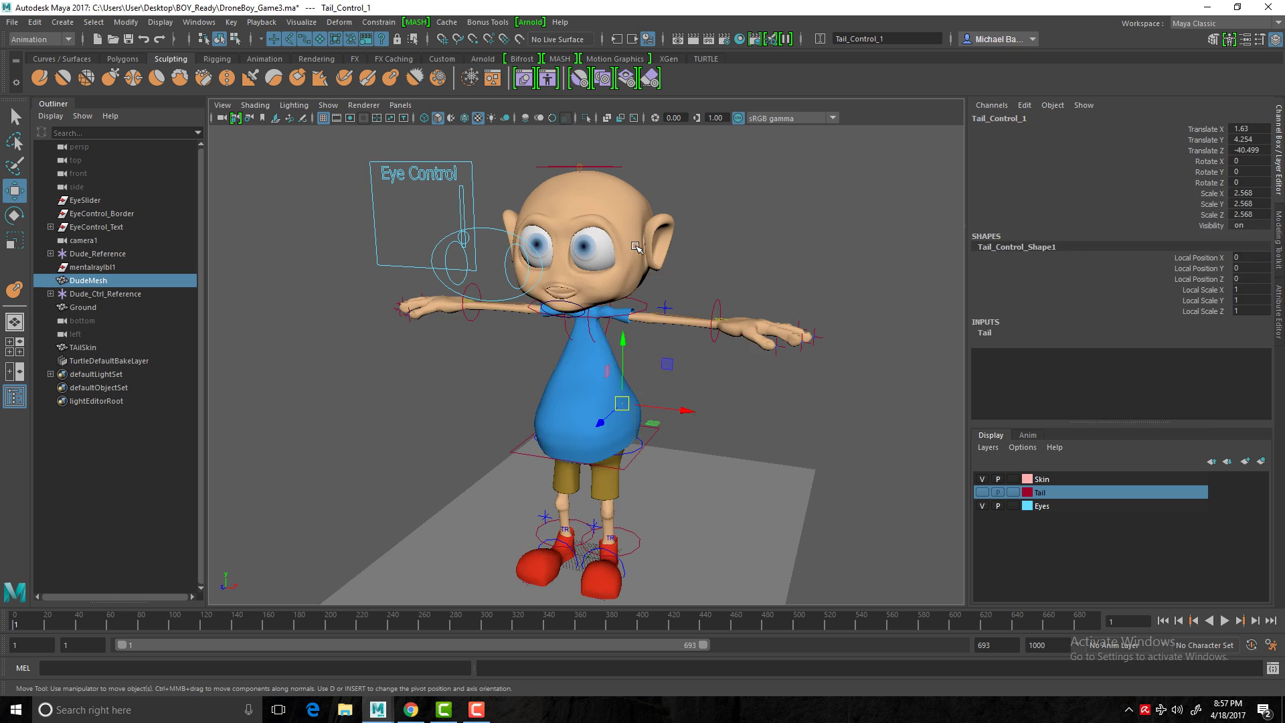
{"action": "left_click_drag", "start_coordinate": [528, 361], "coordinate": [503, 365], "text": "alt"}
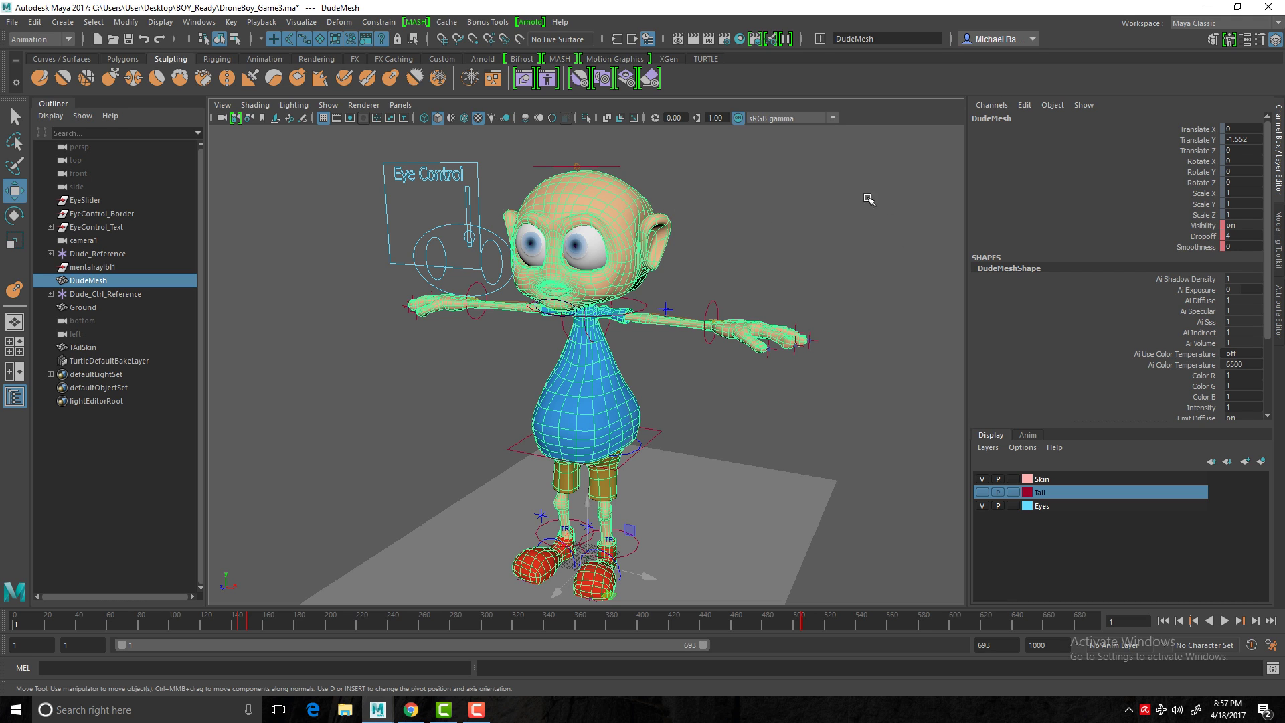
{"action": "middle_click_drag", "start_coordinate": [541, 292], "coordinate": [516, 322], "text": "alt"}
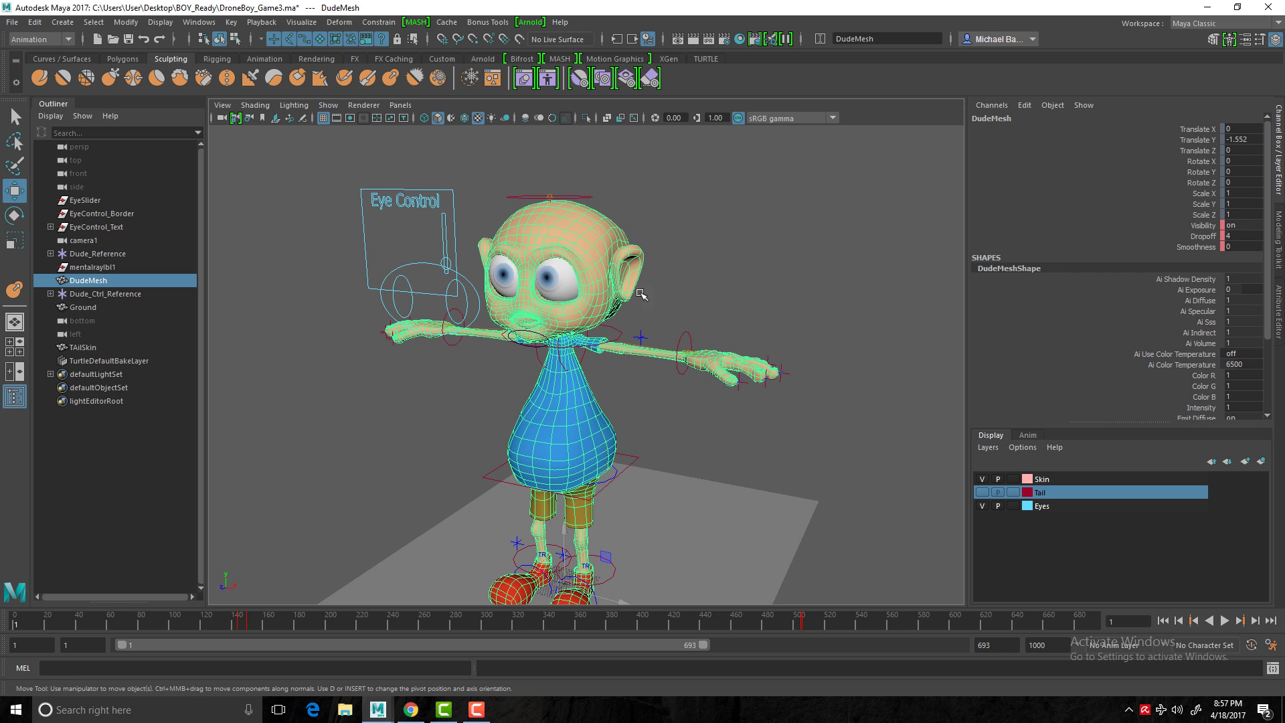
{"action": "left_click_drag", "start_coordinate": [476, 379], "coordinate": [530, 344], "text": "alt"}
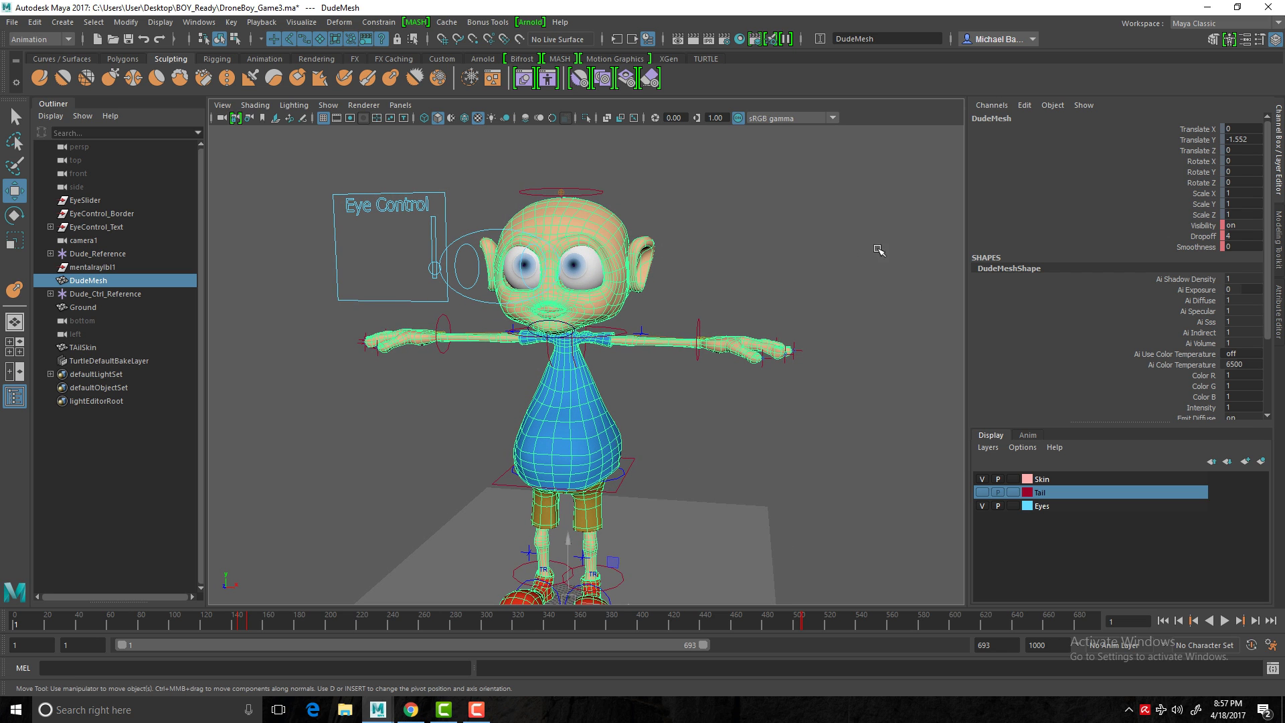
{"action": "left_click_drag", "start_coordinate": [449, 446], "coordinate": [415, 454], "text": "alt"}
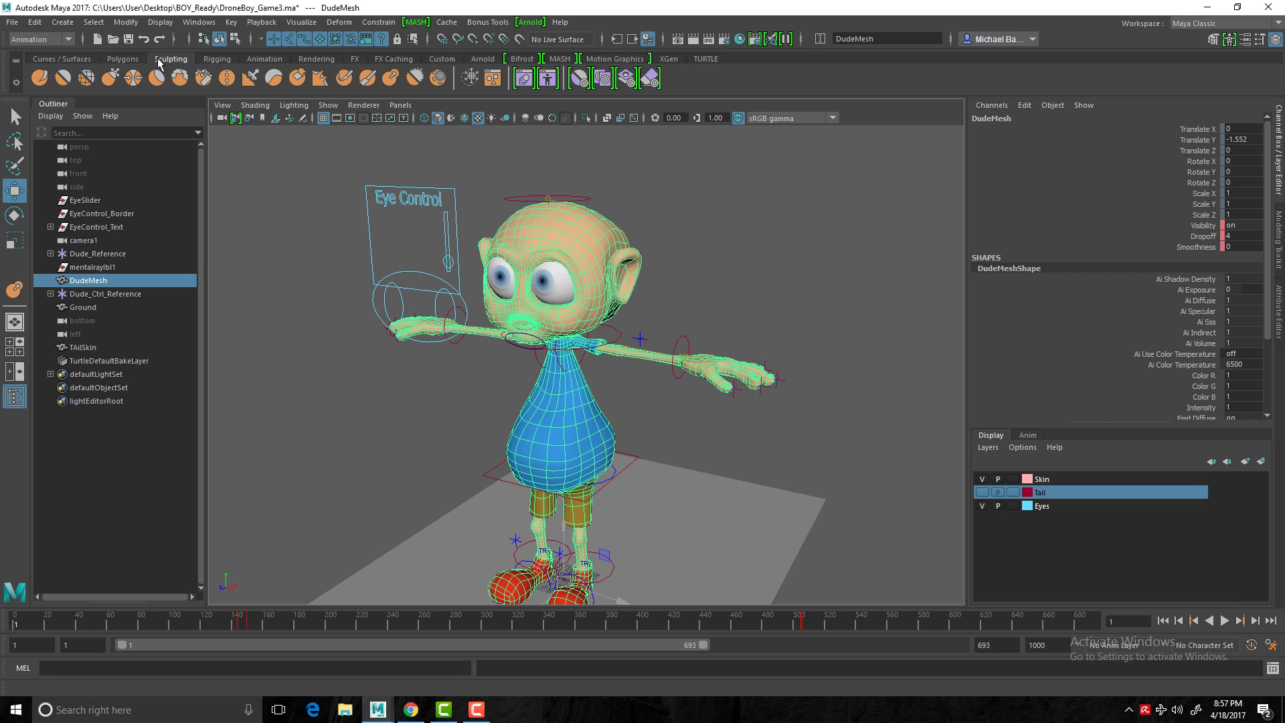
- Open the Shape Editor and place its window clear of the character's face
{"action": "left_click", "coordinate": [524, 81]}
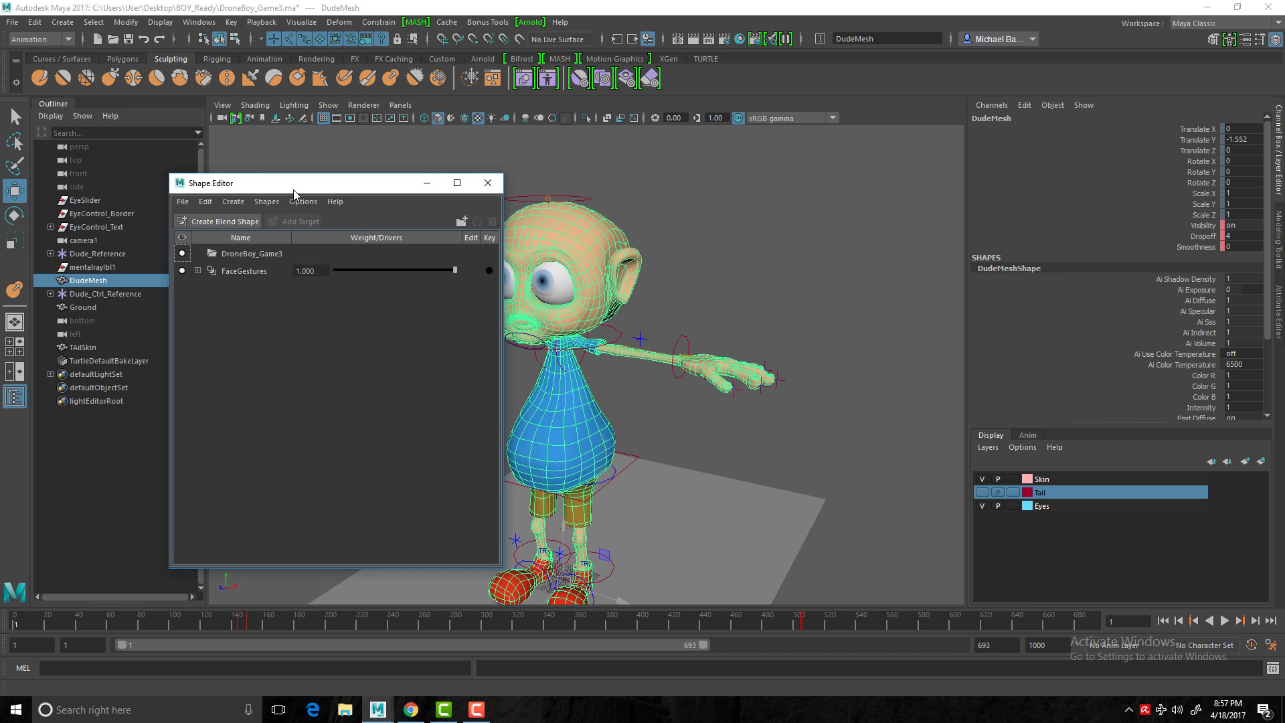
{"action": "mouse_move", "coordinate": [293, 188]}
{"action": "left_mouse_down"}
{"action": "mouse_move", "coordinate": [315, 170]}
{"action": "mouse_move", "coordinate": [294, 169]}
{"action": "left_mouse_up"}
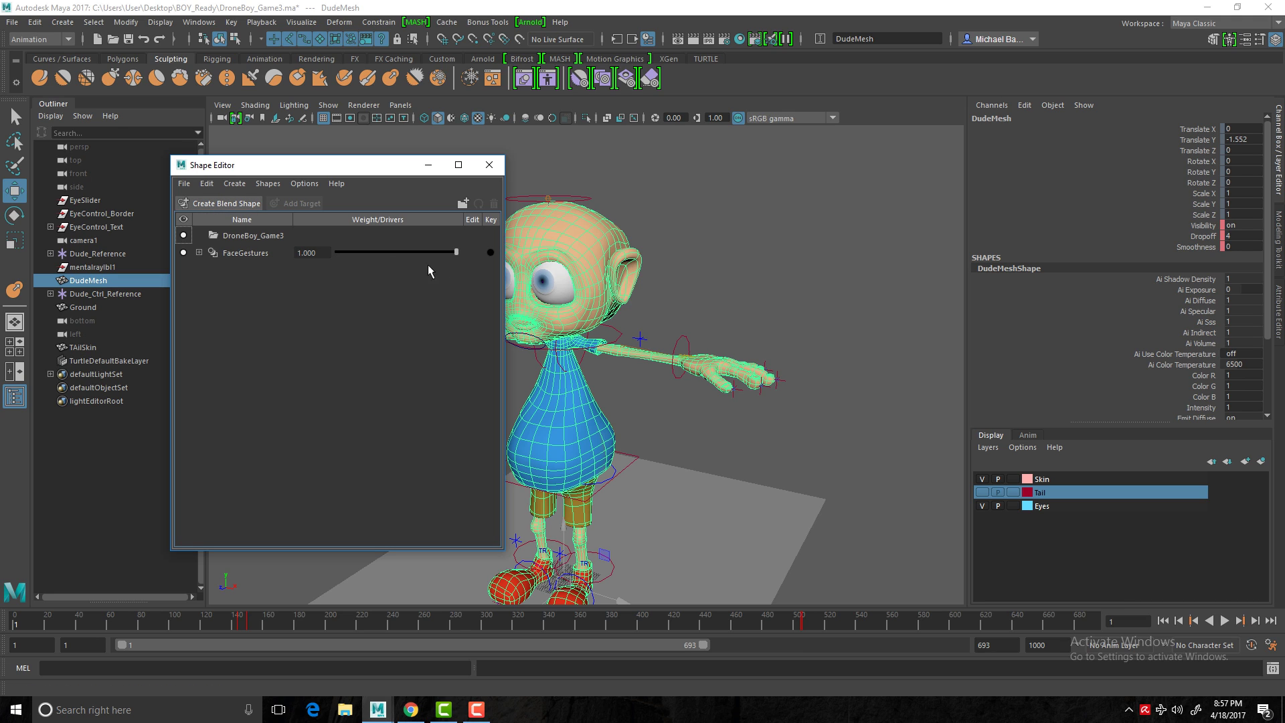
{"action": "left_click_drag", "start_coordinate": [349, 171], "coordinate": [269, 149]}
- Deselect the mesh, frame the character's face, and expand the FaceGestures blend shape to list its targets
{"action": "middle_click_drag", "start_coordinate": [528, 279], "coordinate": [631, 278], "text": "alt"}
{"action": "right_click_drag", "start_coordinate": [631, 278], "coordinate": [631, 396], "text": "alt"}
{"action": "left_click", "coordinate": [574, 393]}
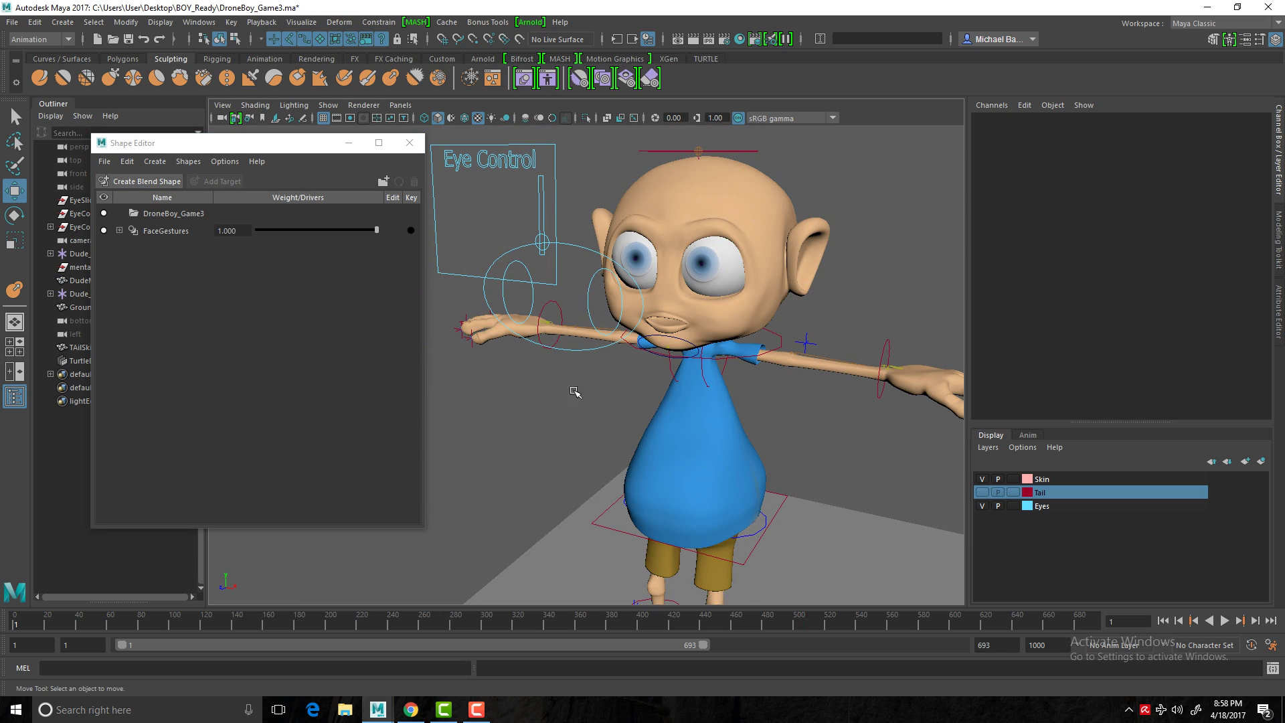
{"action": "mouse_move", "coordinate": [573, 393]}
{"action": "left_mouse_down", "text": "alt"}
{"action": "mouse_move", "coordinate": [580, 381]}
{"action": "mouse_move", "coordinate": [561, 387]}
{"action": "left_mouse_up", "text": "alt"}
{"action": "right_click_drag", "start_coordinate": [561, 387], "coordinate": [593, 395], "text": "alt"}
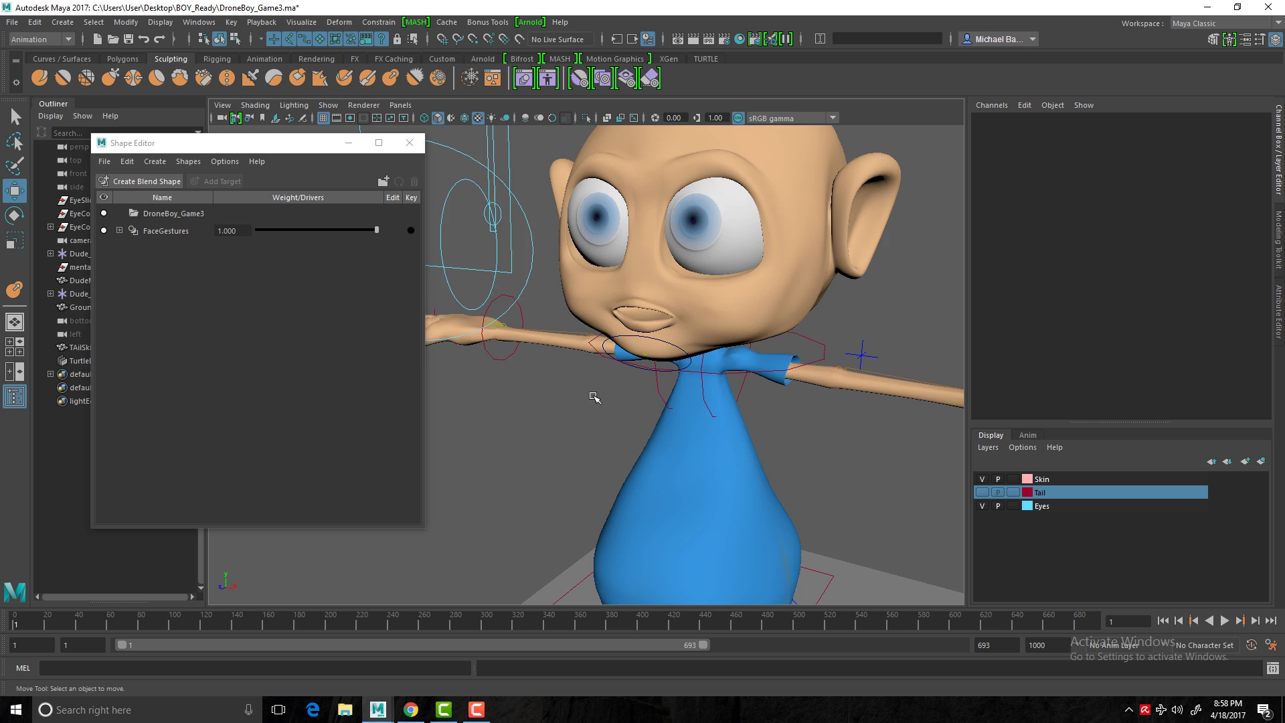
{"action": "middle_click_drag", "start_coordinate": [594, 395], "coordinate": [565, 448], "text": "alt"}
{"action": "right_click_drag", "start_coordinate": [564, 448], "coordinate": [585, 453], "text": "alt"}
{"action": "middle_click_drag", "start_coordinate": [567, 450], "coordinate": [559, 462], "text": "alt"}
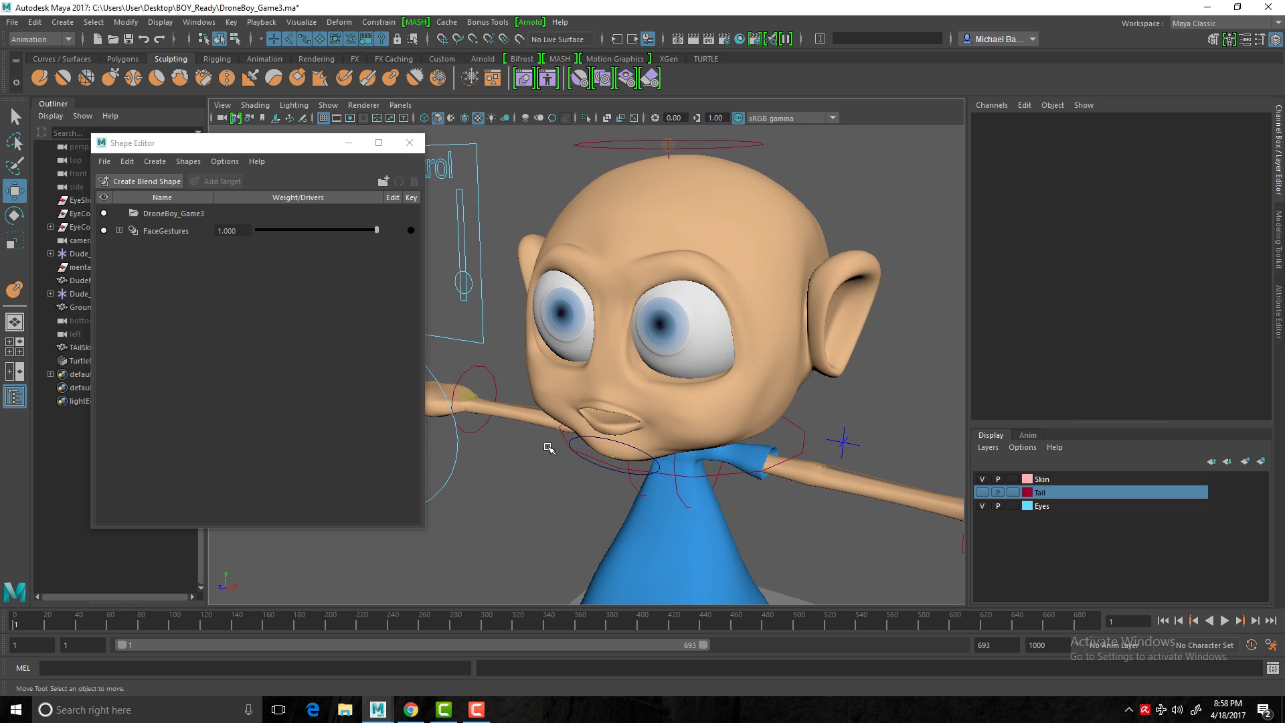
{"action": "left_click", "coordinate": [119, 230]}
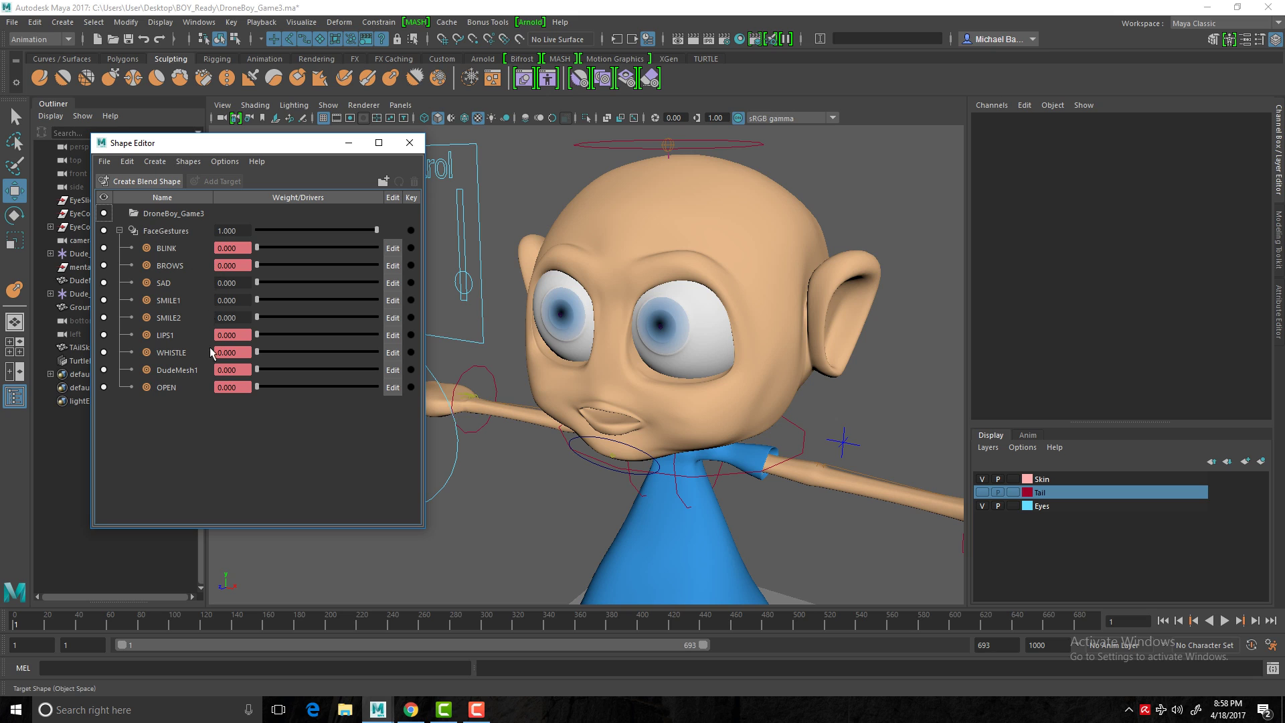
- Preview the BLINK target of FaceGestures by varying its weight, finishing at 1.000
{"action": "left_click", "coordinate": [178, 231]}
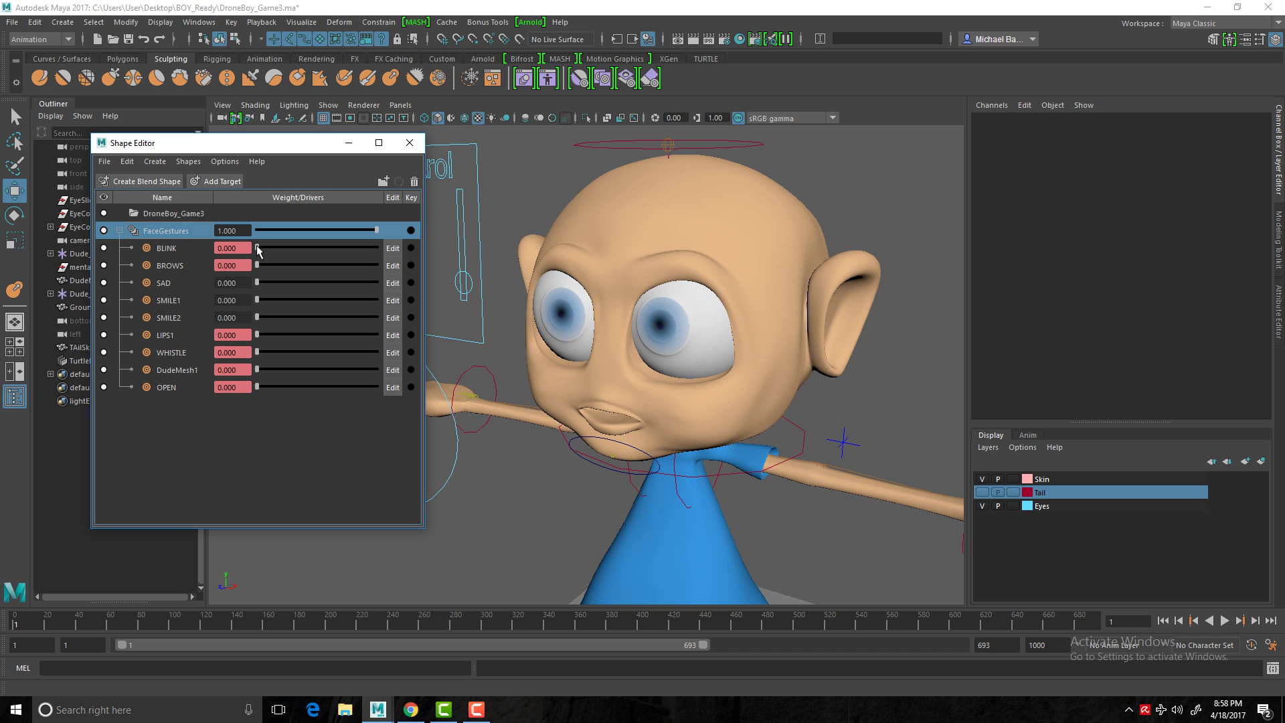
{"action": "left_click_drag", "start_coordinate": [258, 250], "coordinate": [289, 248]}
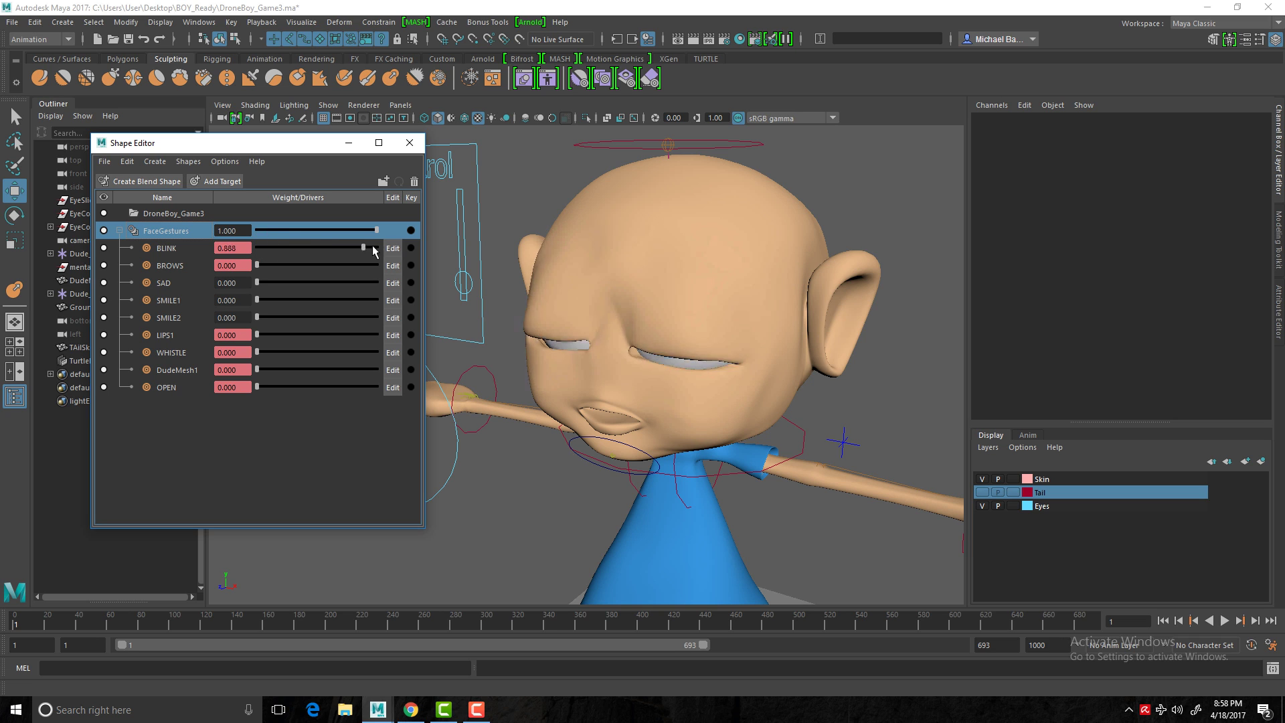
{"action": "left_click_drag", "start_coordinate": [373, 251], "coordinate": [234, 350]}
{"action": "left_click", "coordinate": [255, 283]}
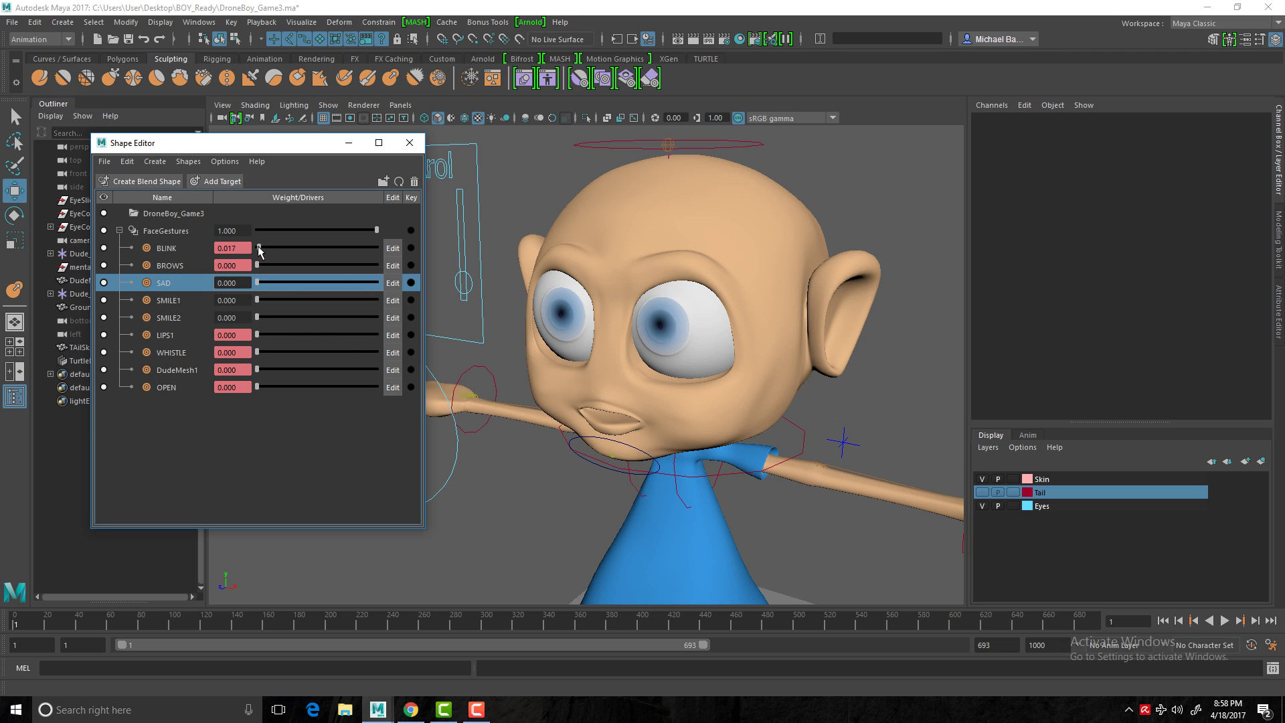
{"action": "mouse_move", "coordinate": [260, 249]}
{"action": "left_mouse_down"}
{"action": "mouse_move", "coordinate": [342, 246]}
{"action": "mouse_move", "coordinate": [263, 259]}
{"action": "left_mouse_up"}
{"action": "left_click_drag", "start_coordinate": [257, 249], "coordinate": [378, 248]}
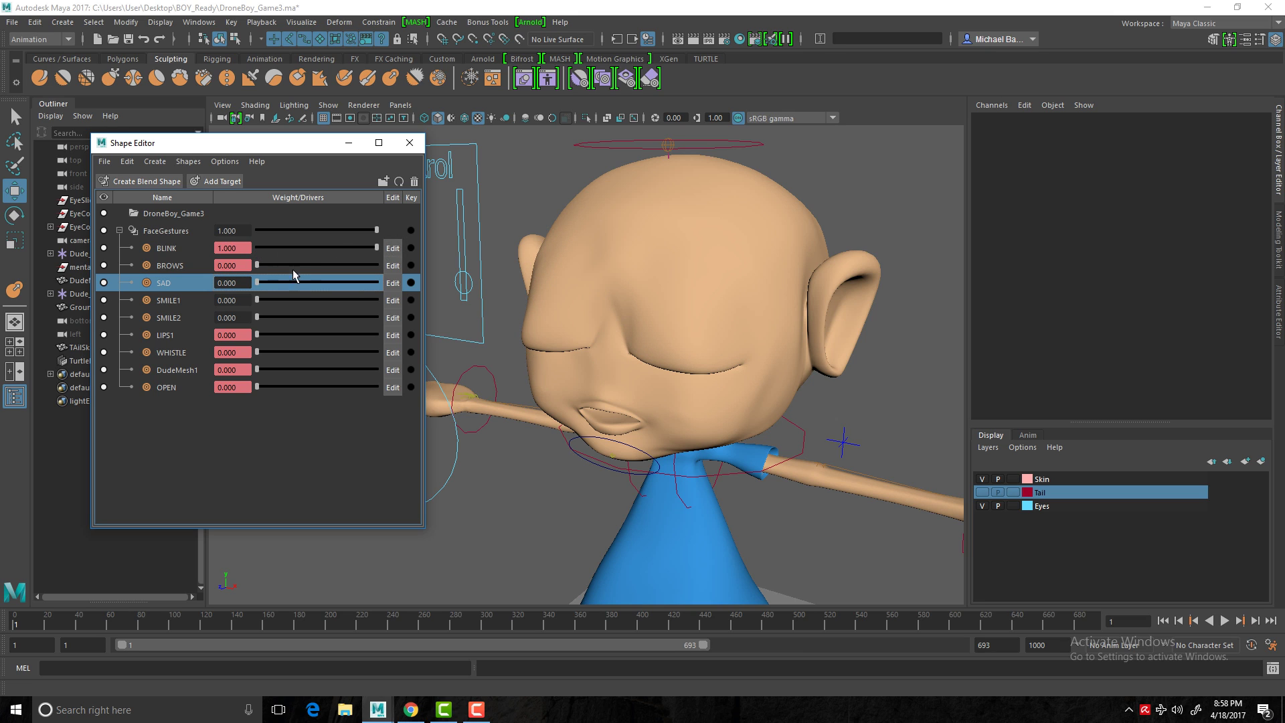
- Switch edit mode on and off for the BLINK target, and reset its weight to 0
{"action": "left_click", "coordinate": [393, 248]}
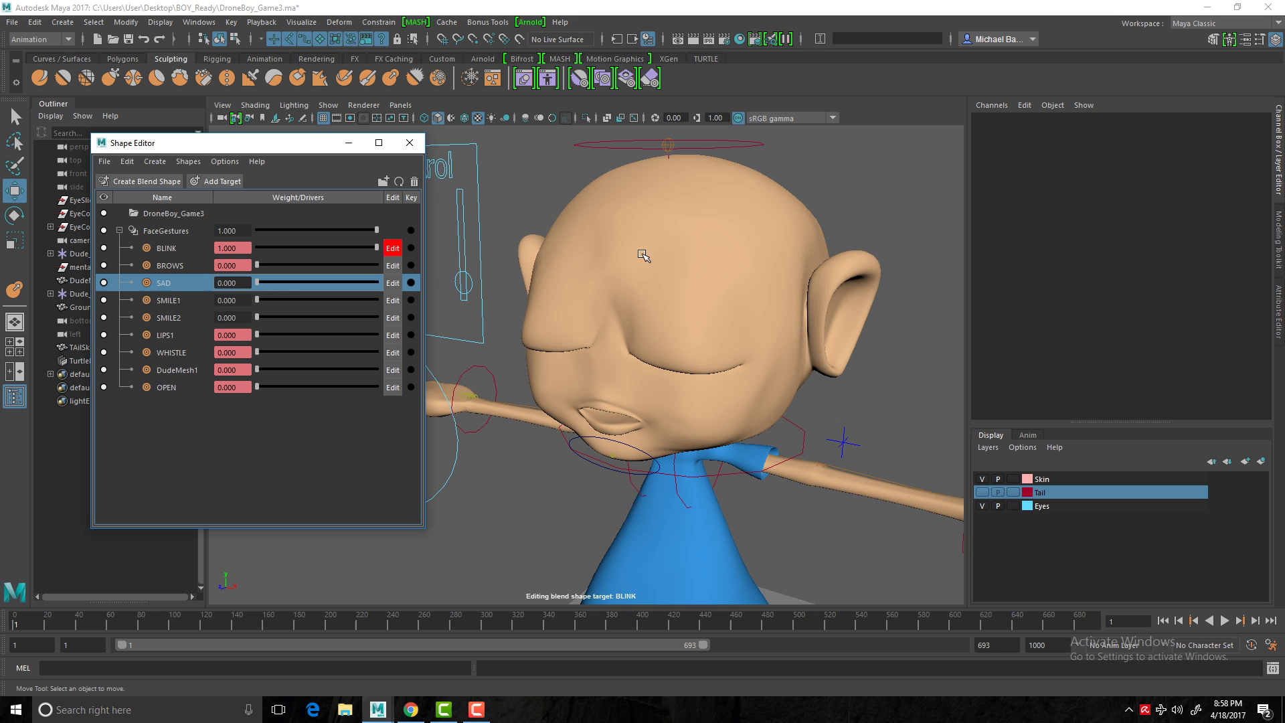
{"action": "left_click", "coordinate": [384, 249]}
{"action": "left_click_drag", "start_coordinate": [375, 248], "coordinate": [255, 251]}
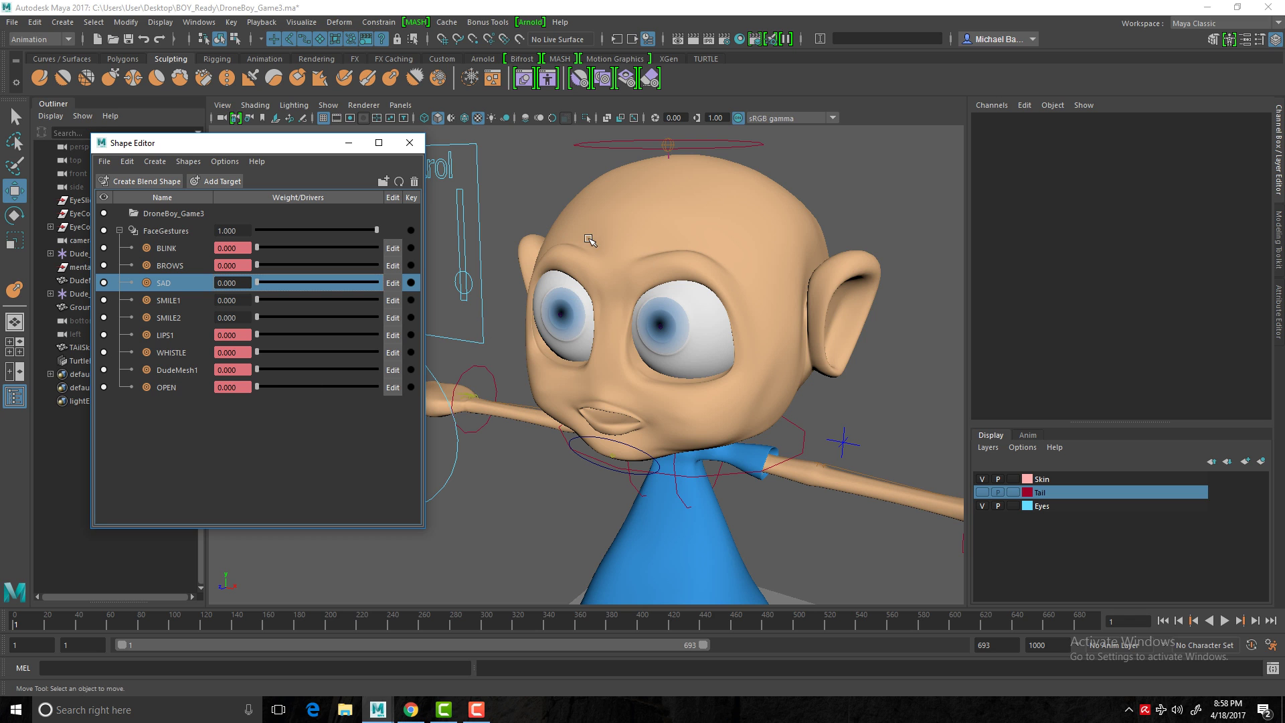
- Add a new target to the FaceGestures blend shape for the character mesh and rename it EARS
{"action": "left_click", "coordinate": [599, 210]}
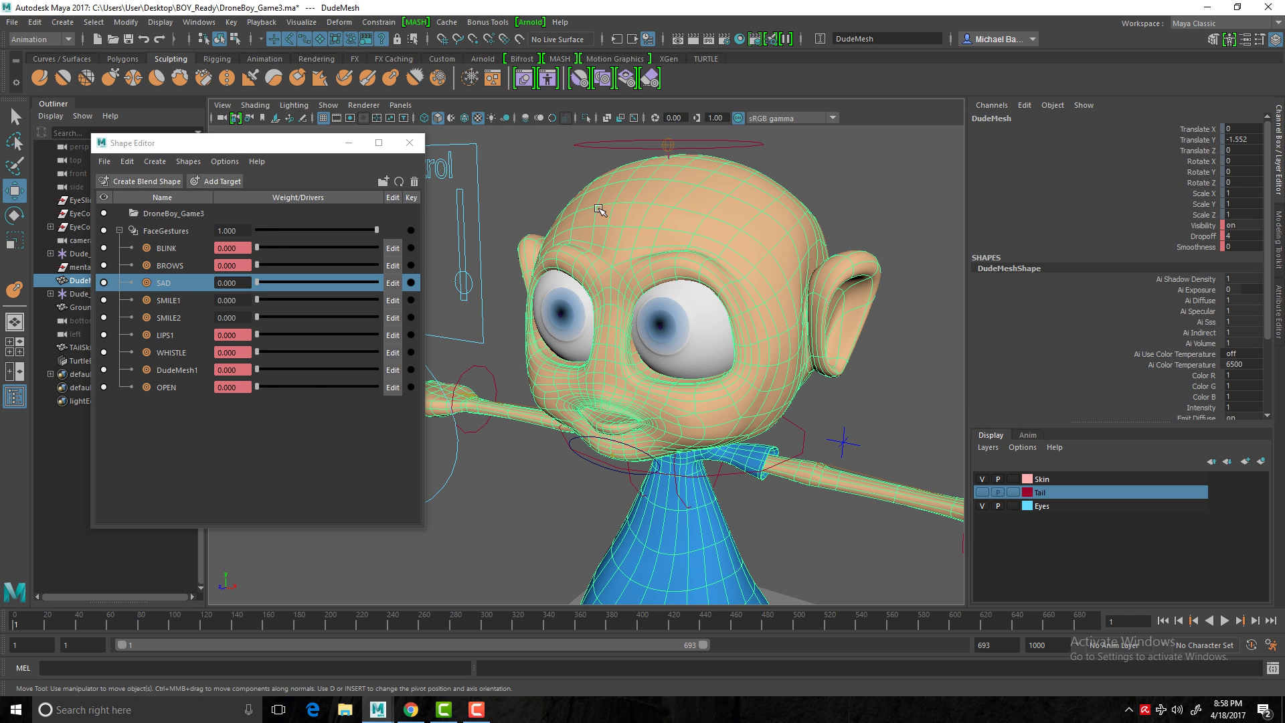
{"action": "left_click_drag", "start_coordinate": [555, 231], "coordinate": [577, 227], "text": "alt"}
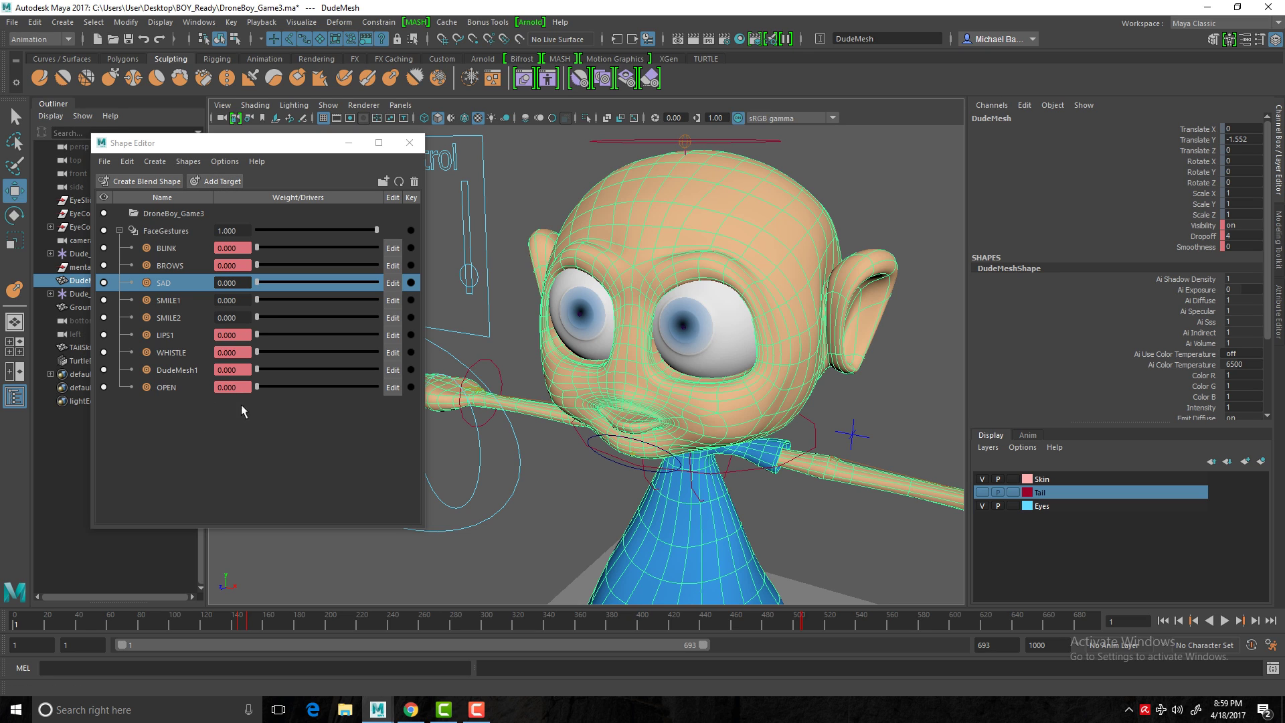
{"action": "left_click", "coordinate": [221, 182]}
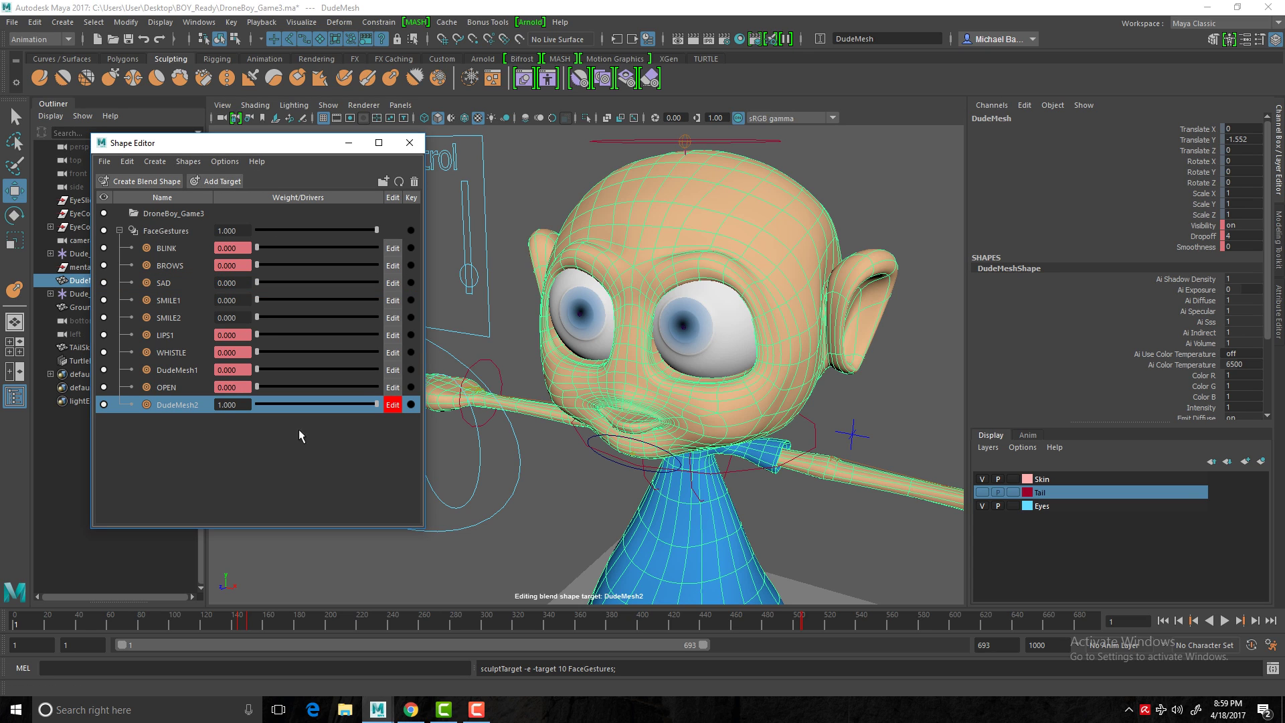
{"action": "right_click", "coordinate": [189, 407]}
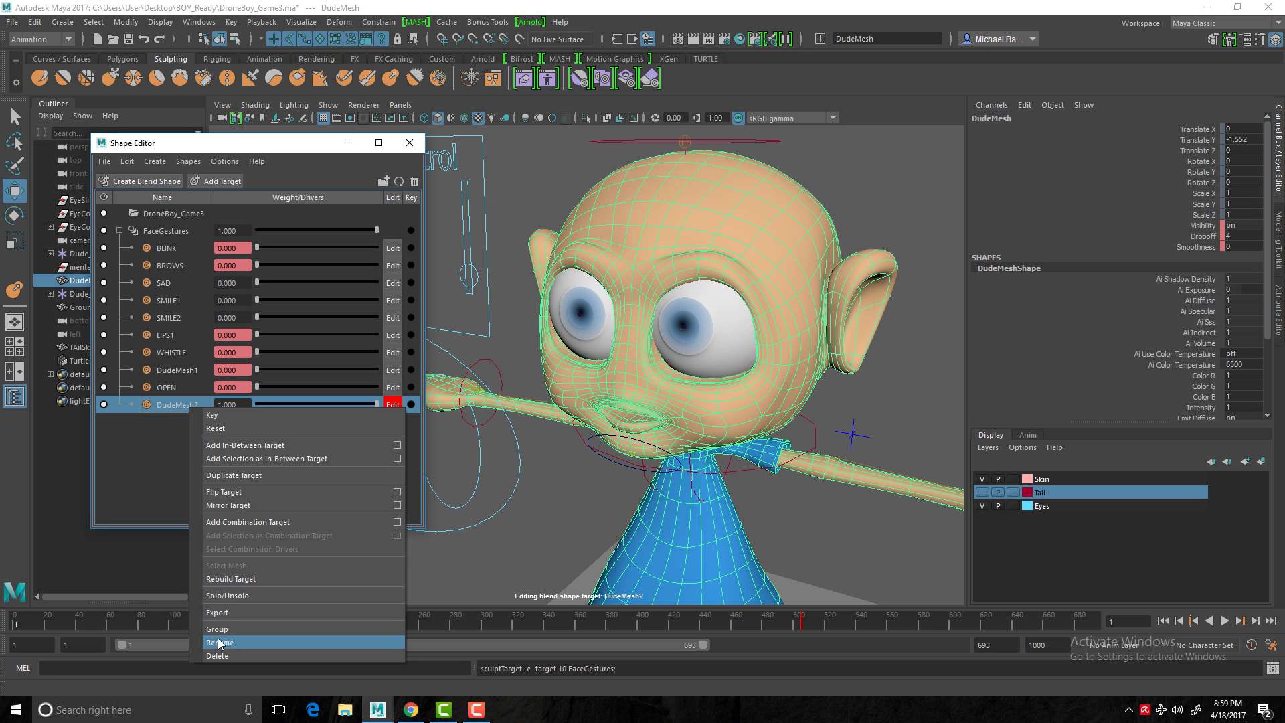
{"action": "left_click", "coordinate": [234, 641]}
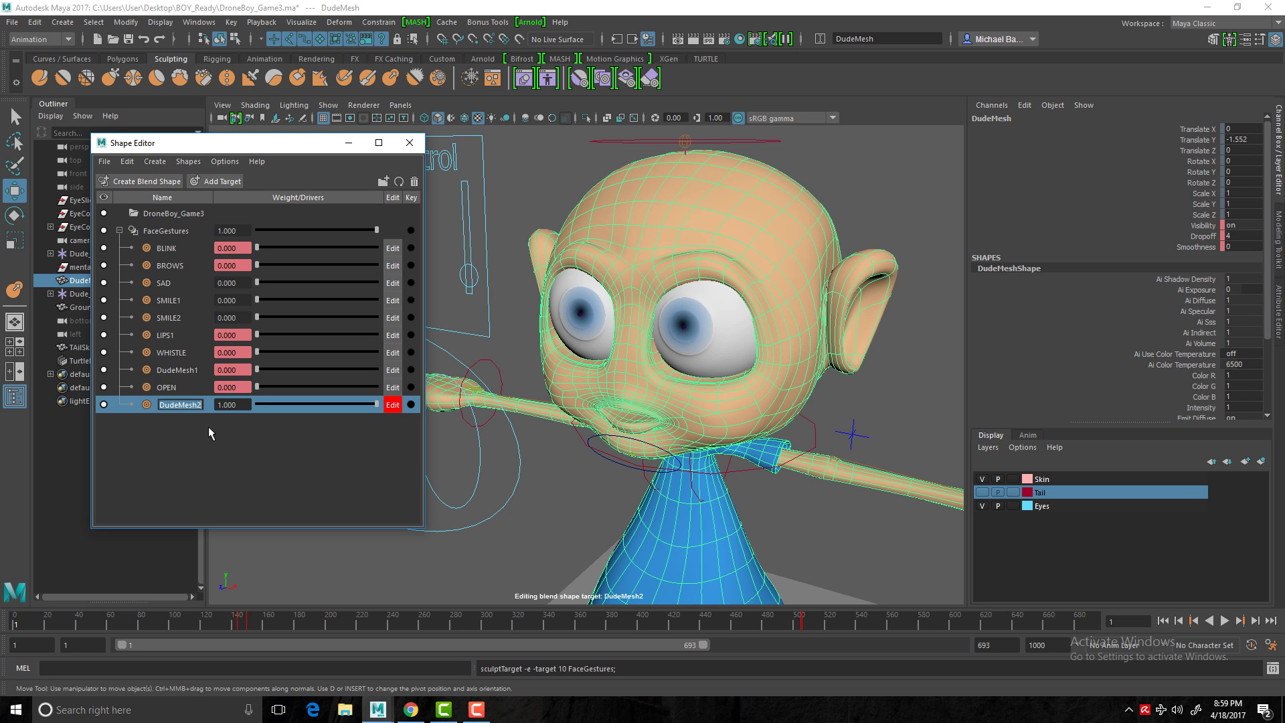
{"action": "type", "text": "EARS"}
{"action": "key", "text": "Return"}
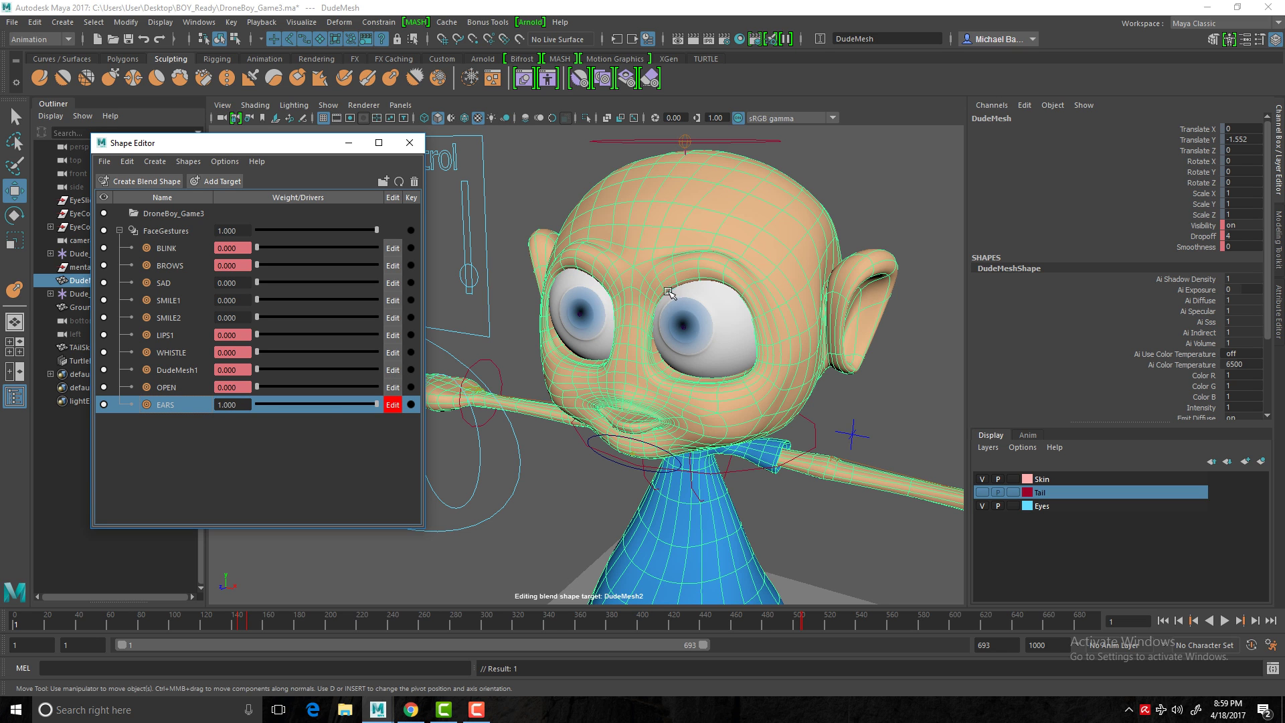
- Activate the Bulge sculpting tool on the character mesh and move the Shape Editor down, clear of the character
{"action": "left_click_drag", "start_coordinate": [668, 288], "coordinate": [637, 267], "text": "alt"}
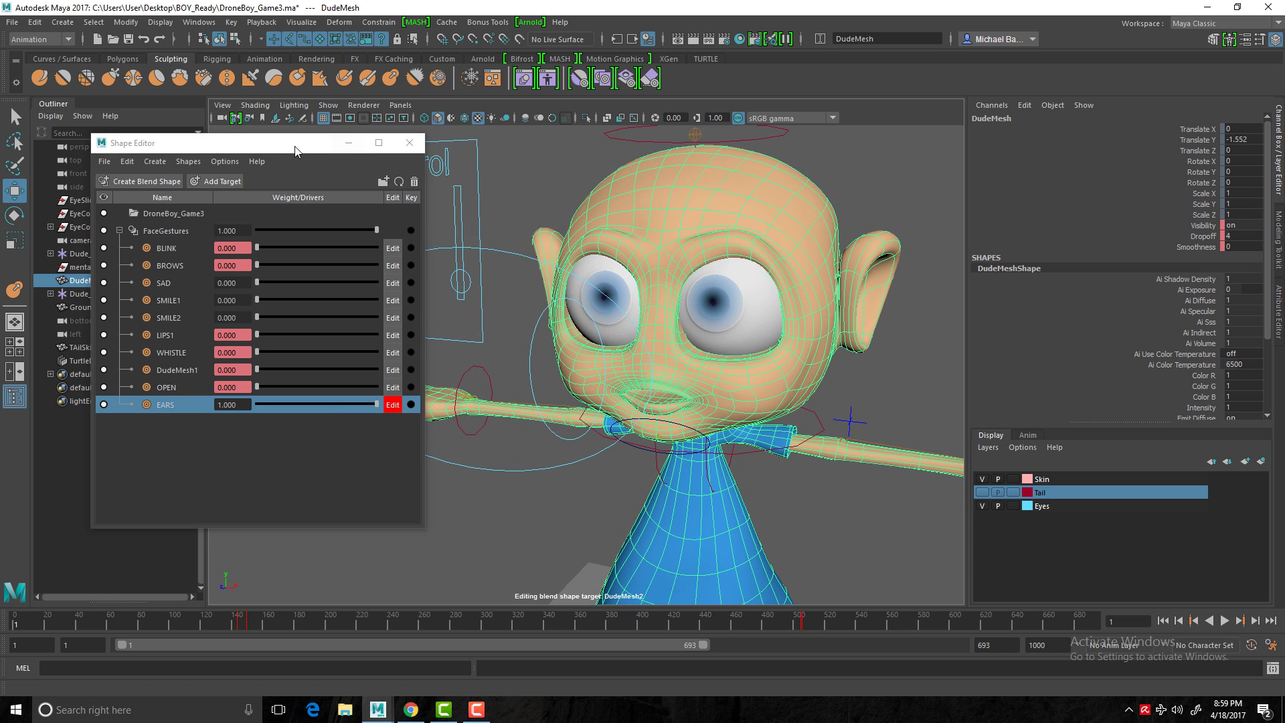
{"action": "left_click_drag", "start_coordinate": [296, 150], "coordinate": [294, 192]}
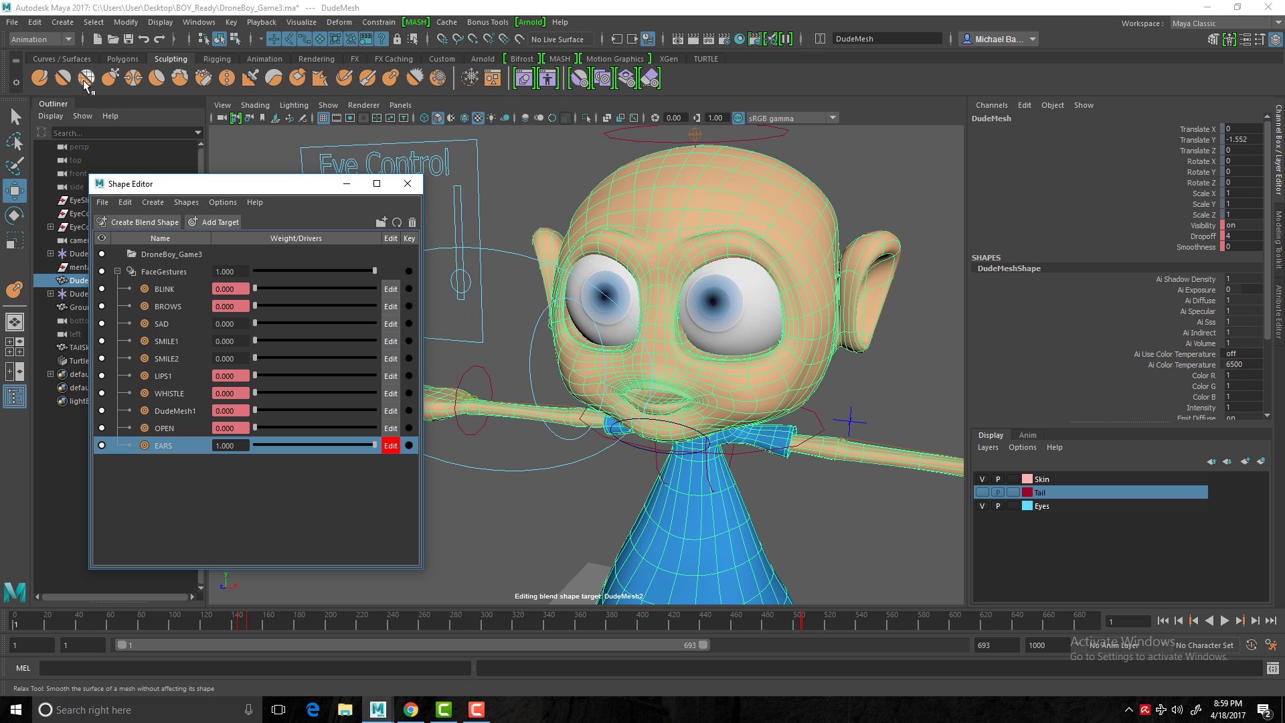
{"action": "left_click_drag", "start_coordinate": [275, 179], "coordinate": [360, 223]}
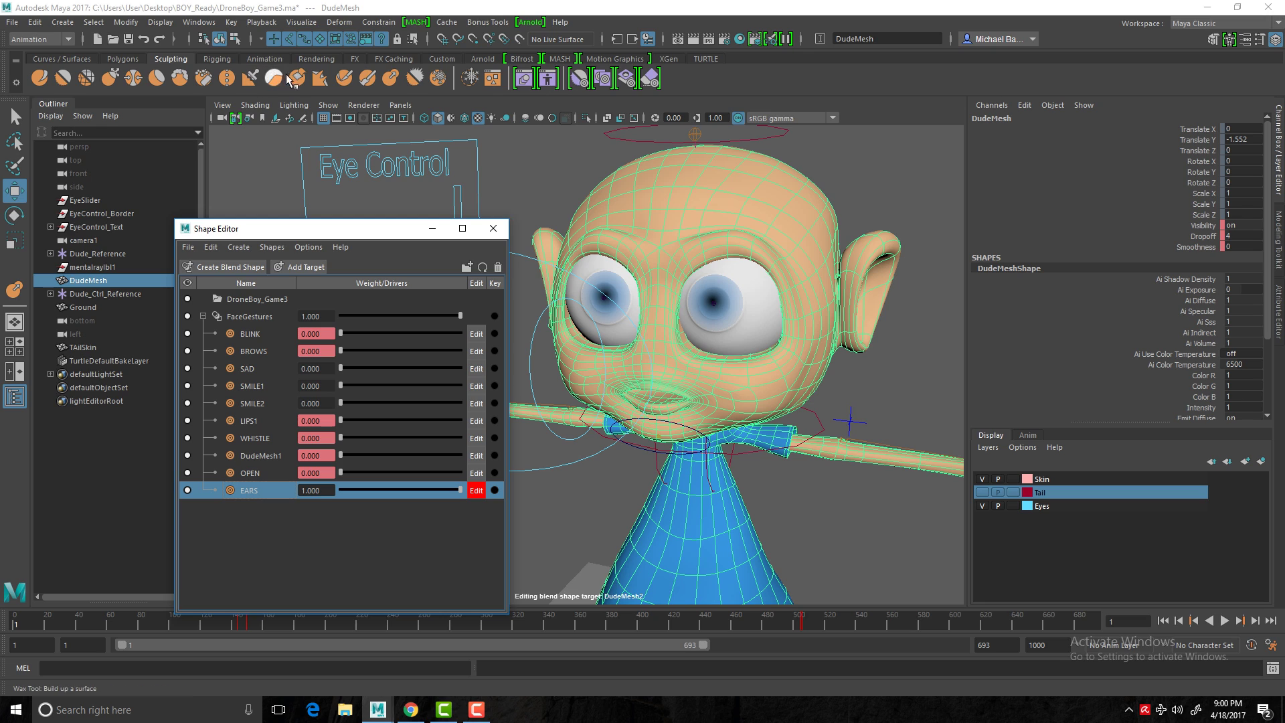
{"action": "left_click", "coordinate": [390, 81]}
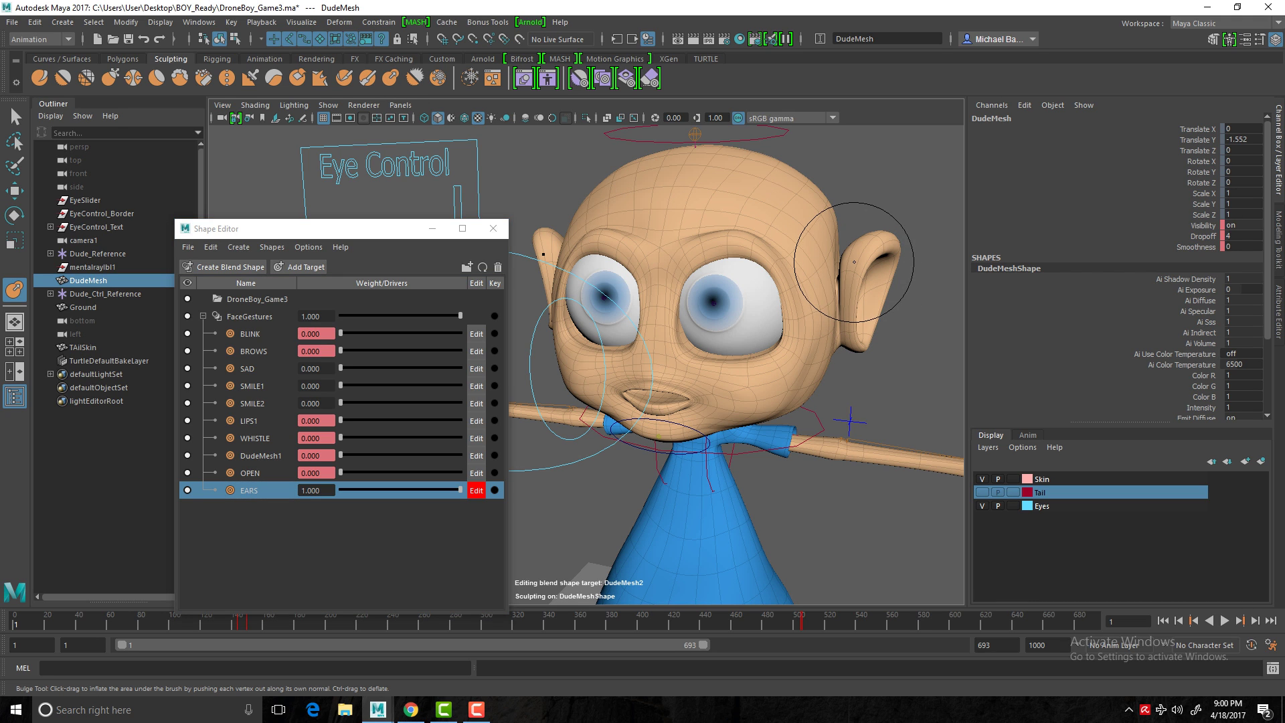
{"action": "left_click_drag", "start_coordinate": [331, 229], "coordinate": [286, 456]}
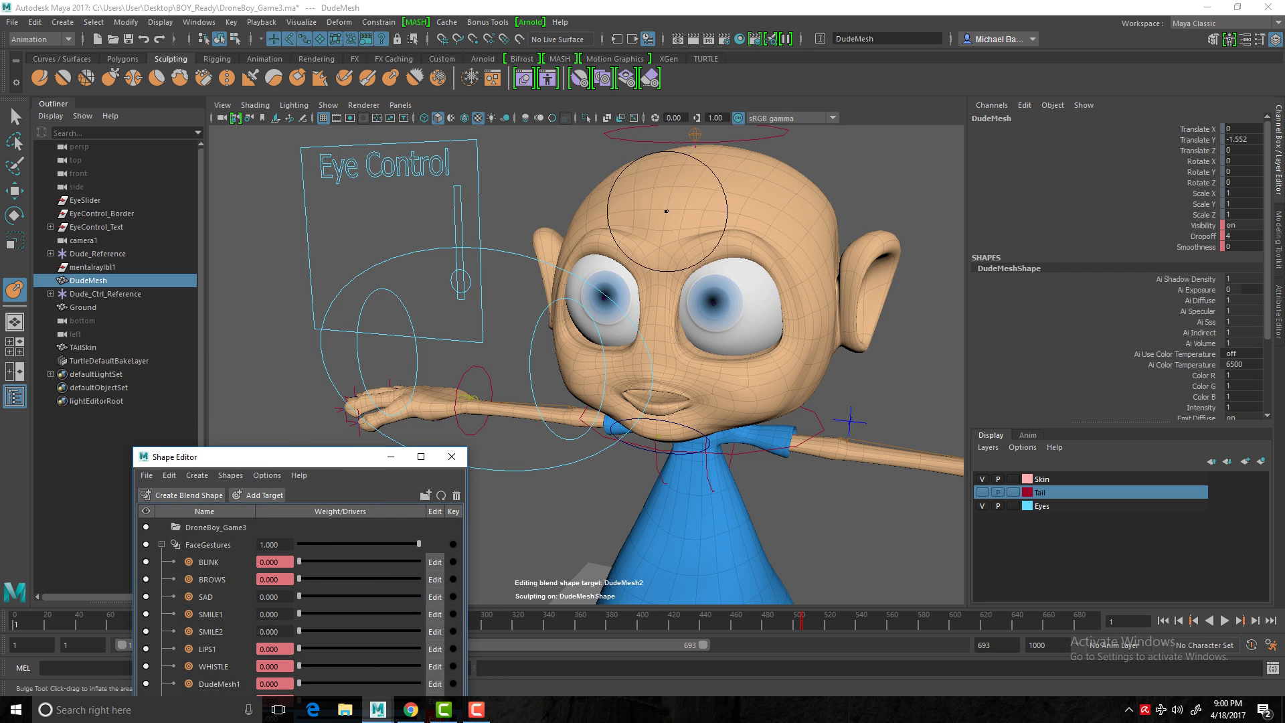
- Open the Bulge tool's settings, check the symmetry options, and place the window clear of the face
{"action": "double_click", "coordinate": [14, 290]}
{"action": "left_click_drag", "start_coordinate": [237, 375], "coordinate": [394, 174]}
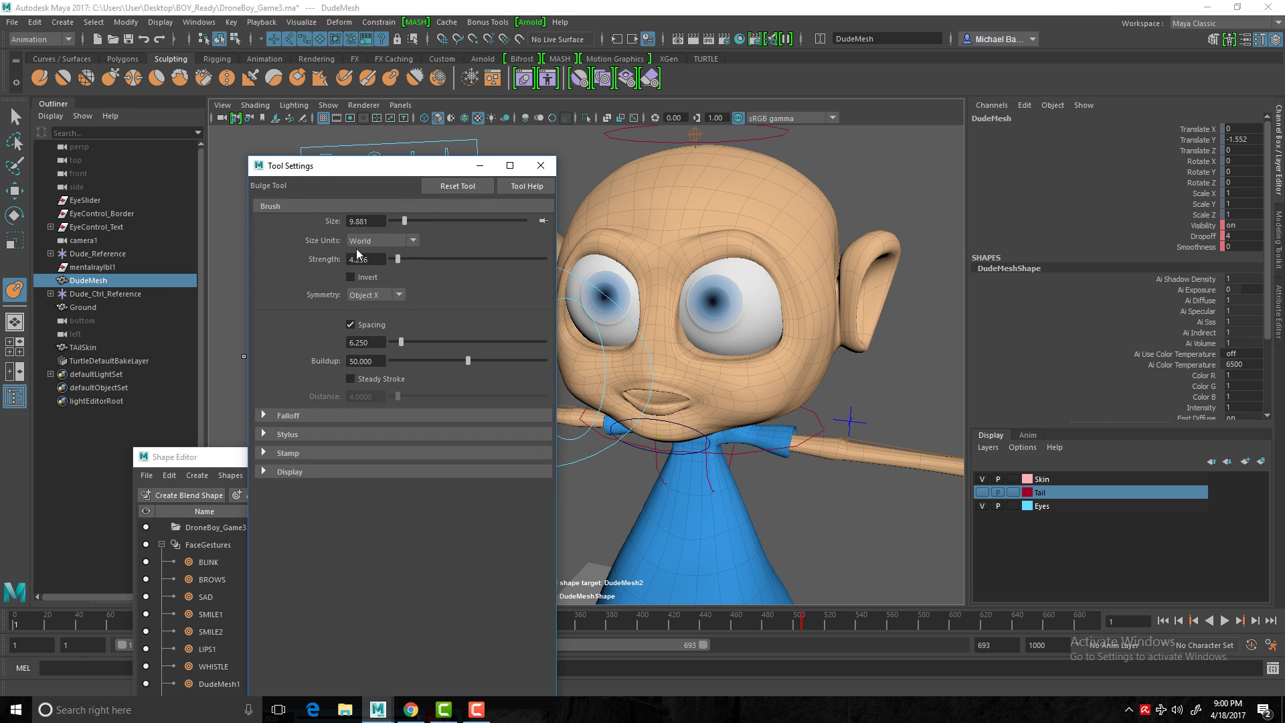
{"action": "left_click", "coordinate": [398, 296]}
{"action": "left_click", "coordinate": [397, 296]}
{"action": "left_click_drag", "start_coordinate": [381, 166], "coordinate": [264, 183]}
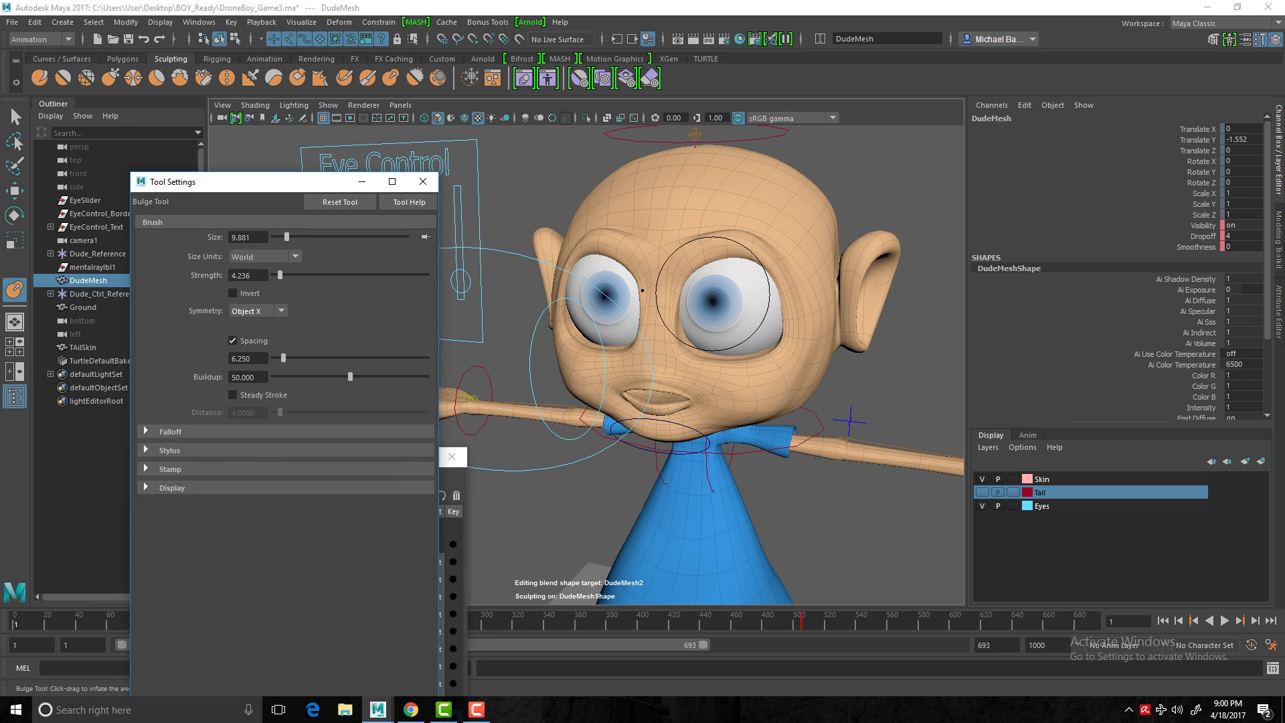
- Try bulging the upper eyelid and brow area with a smaller brush of about 5.2, and undo the stroke
{"action": "left_click_drag", "start_coordinate": [735, 240], "coordinate": [698, 248]}
{"action": "key", "text": "b"}
{"action": "key", "text": "ctrl+z"}
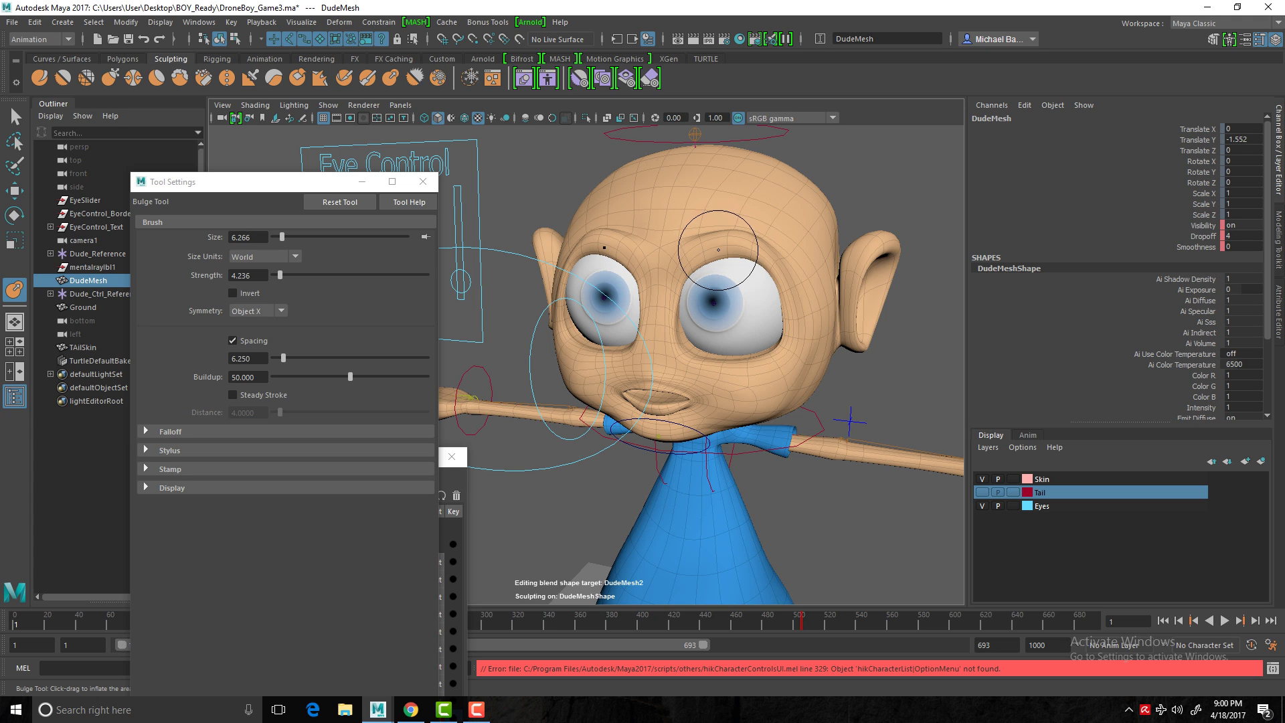
{"action": "left_click_drag", "start_coordinate": [728, 245], "coordinate": [754, 239]}
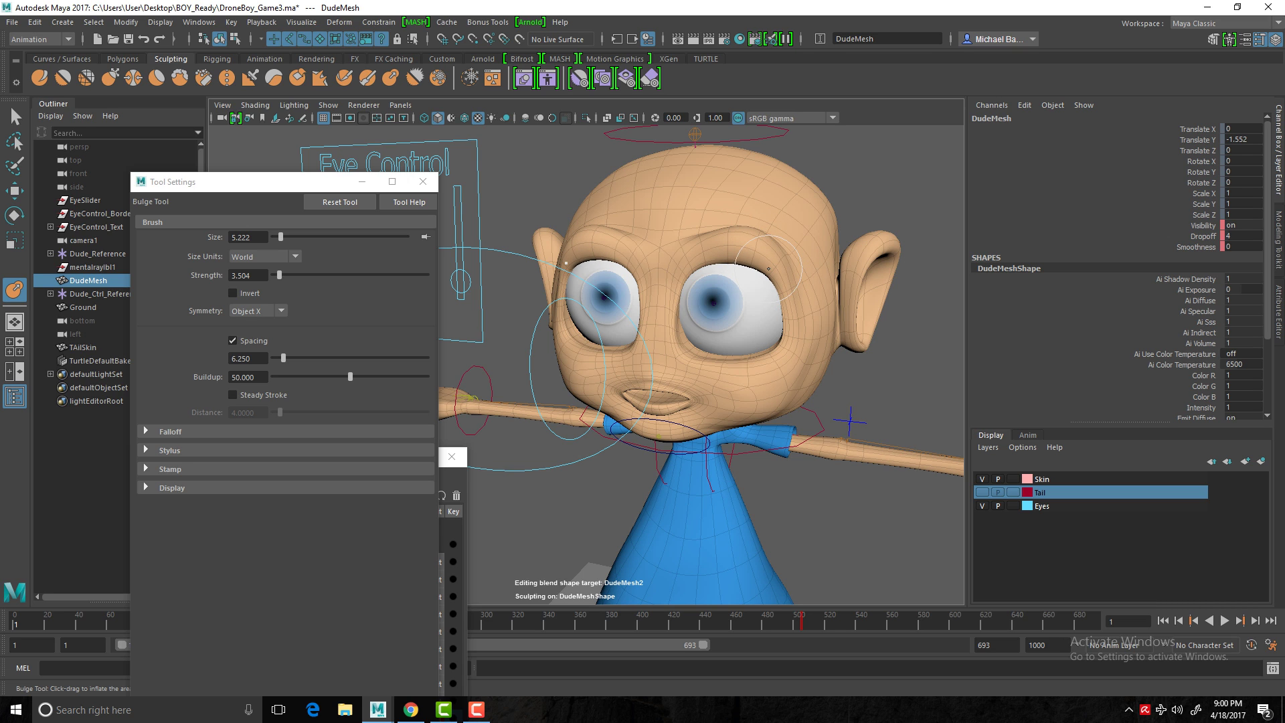
{"action": "key", "text": "ctrl+z"}
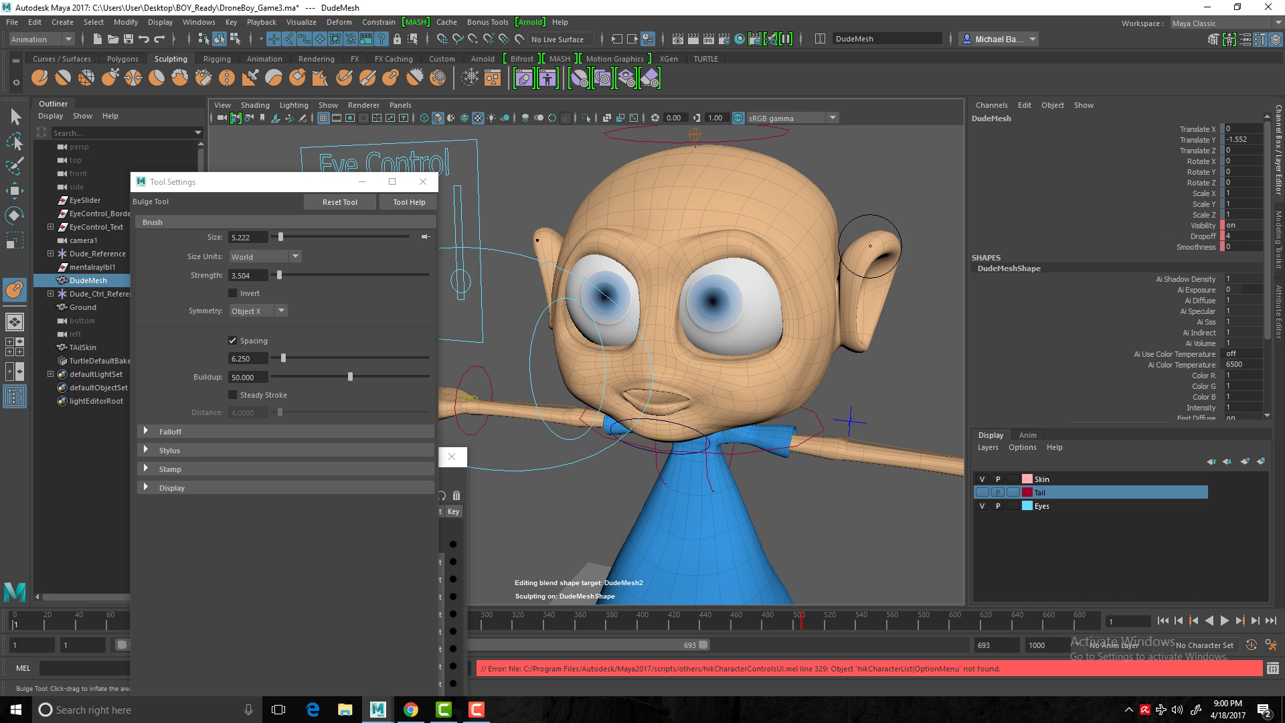
- Enlarge the brush to about 8.77 and pull the ear tips up and outward symmetrically with the Grab tool
{"action": "mouse_move", "coordinate": [860, 259]}
{"action": "left_mouse_down", "text": "alt"}
{"action": "mouse_move", "coordinate": [801, 269]}
{"action": "mouse_move", "coordinate": [723, 254]}
{"action": "mouse_move", "coordinate": [782, 262]}
{"action": "mouse_move", "coordinate": [801, 226]}
{"action": "mouse_move", "coordinate": [744, 287]}
{"action": "mouse_move", "coordinate": [746, 238]}
{"action": "mouse_move", "coordinate": [769, 225]}
{"action": "mouse_move", "coordinate": [794, 259]}
{"action": "mouse_move", "coordinate": [779, 245]}
{"action": "left_mouse_up", "text": "alt"}
{"action": "key", "text": "b"}
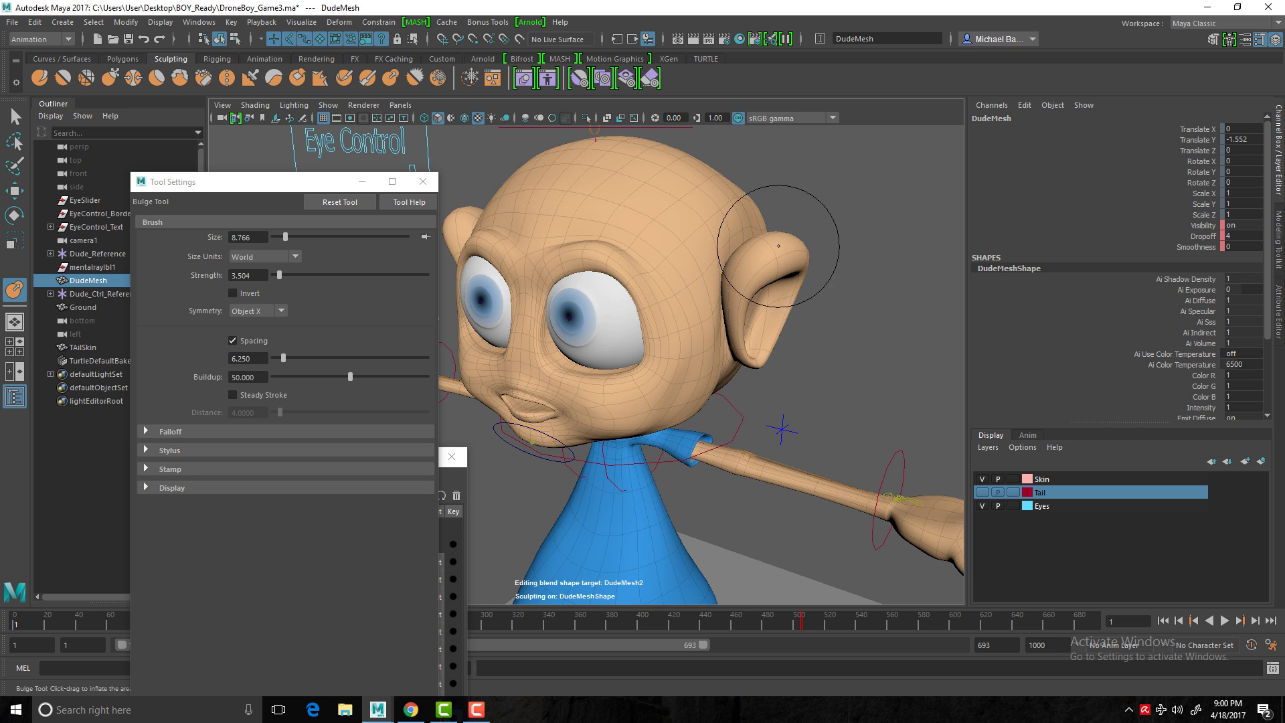
{"action": "left_click_drag", "start_coordinate": [680, 281], "coordinate": [815, 244], "text": "alt"}
{"action": "middle_click_drag", "start_coordinate": [732, 275], "coordinate": [693, 302], "text": "alt"}
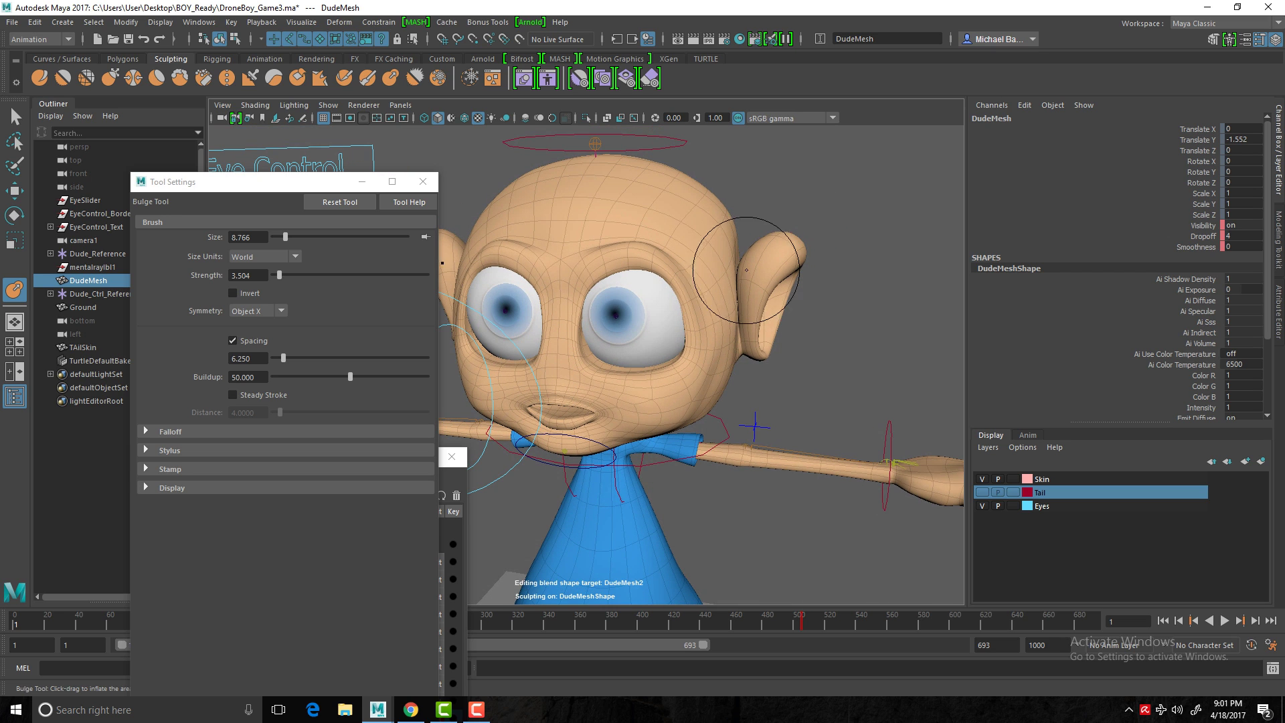
{"action": "left_click_drag", "start_coordinate": [266, 192], "coordinate": [241, 277]}
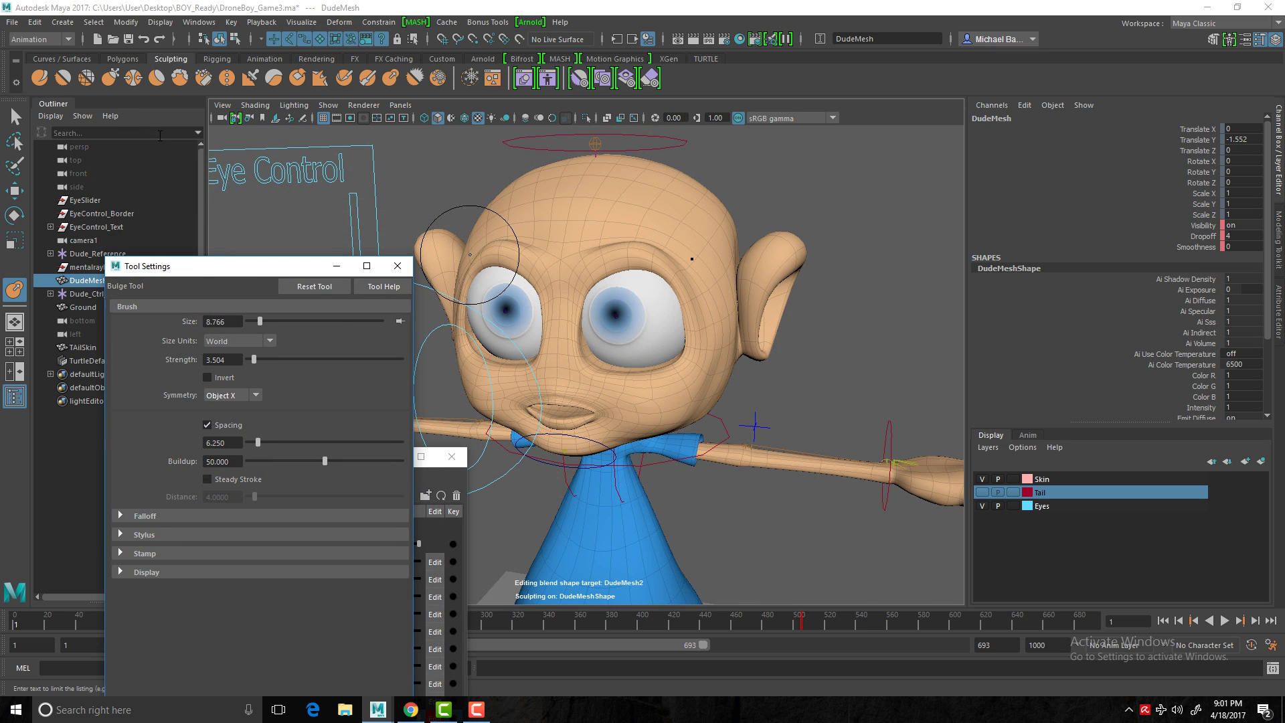
{"action": "left_click", "coordinate": [111, 79]}
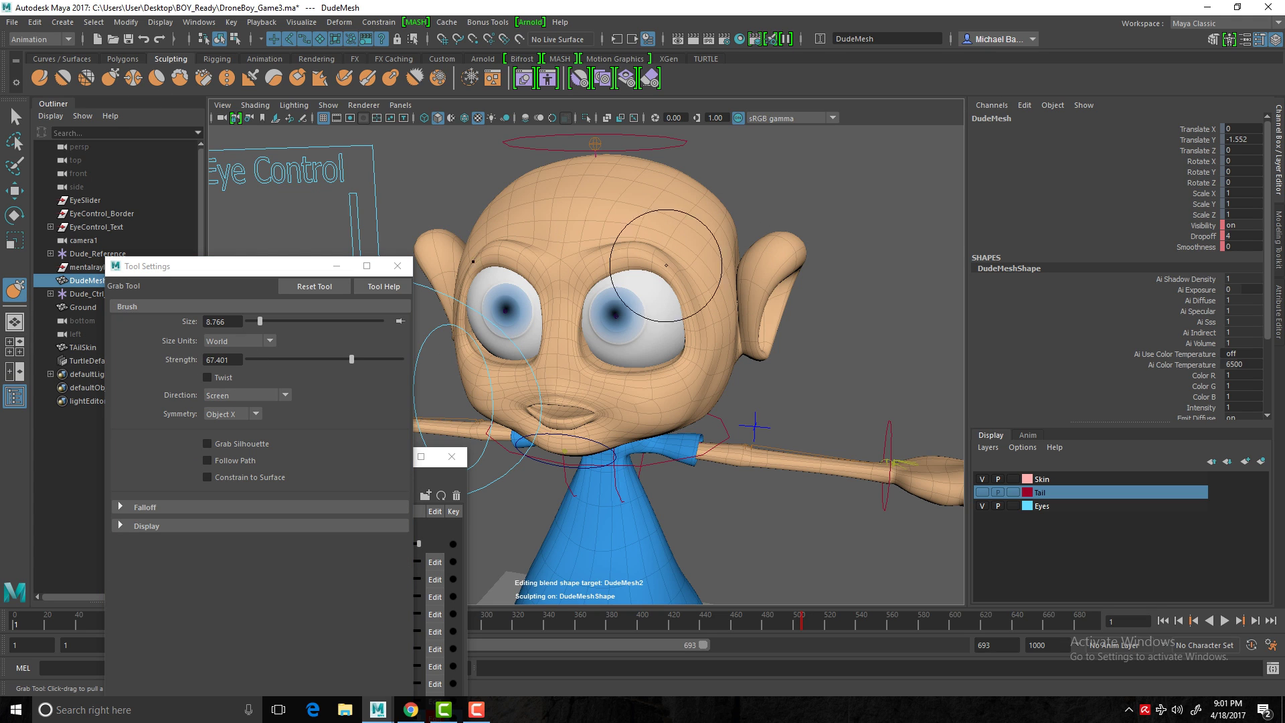
{"action": "left_click_drag", "start_coordinate": [786, 246], "coordinate": [803, 200]}
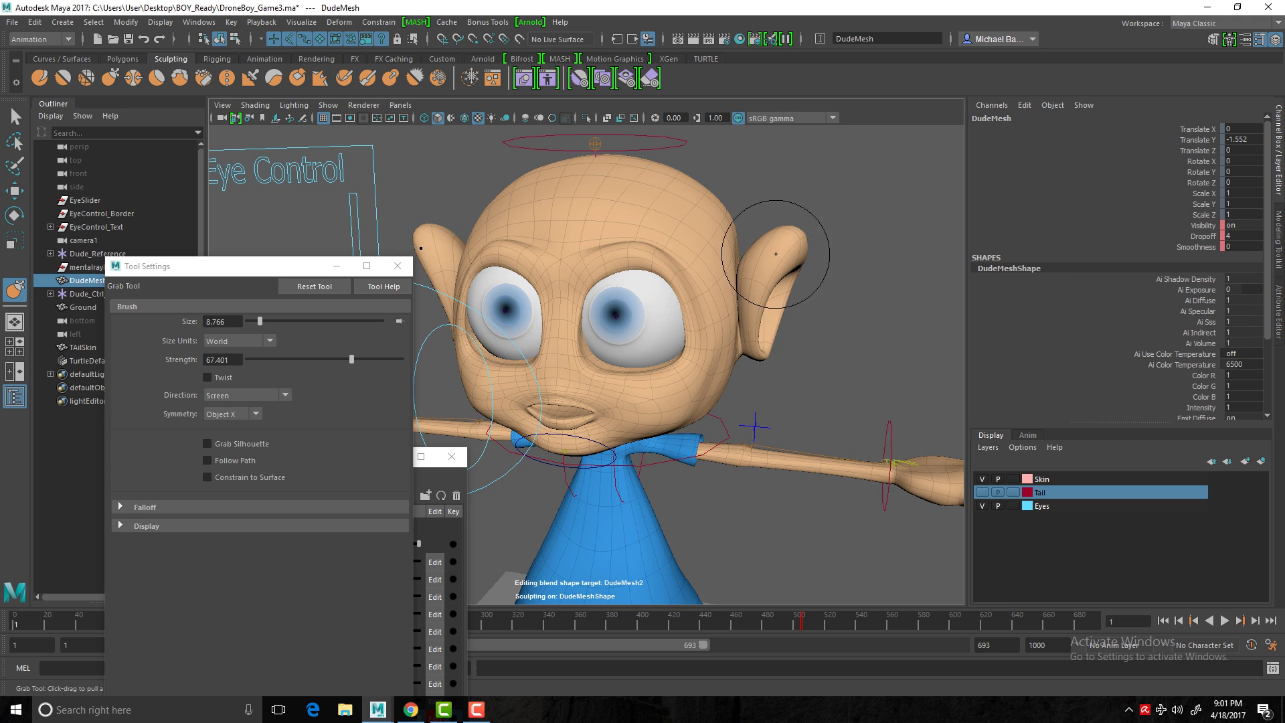
{"action": "mouse_move", "coordinate": [777, 254]}
{"action": "left_mouse_down"}
{"action": "mouse_move", "coordinate": [778, 243]}
{"action": "mouse_move", "coordinate": [740, 273]}
{"action": "mouse_move", "coordinate": [843, 208]}
{"action": "left_mouse_up"}
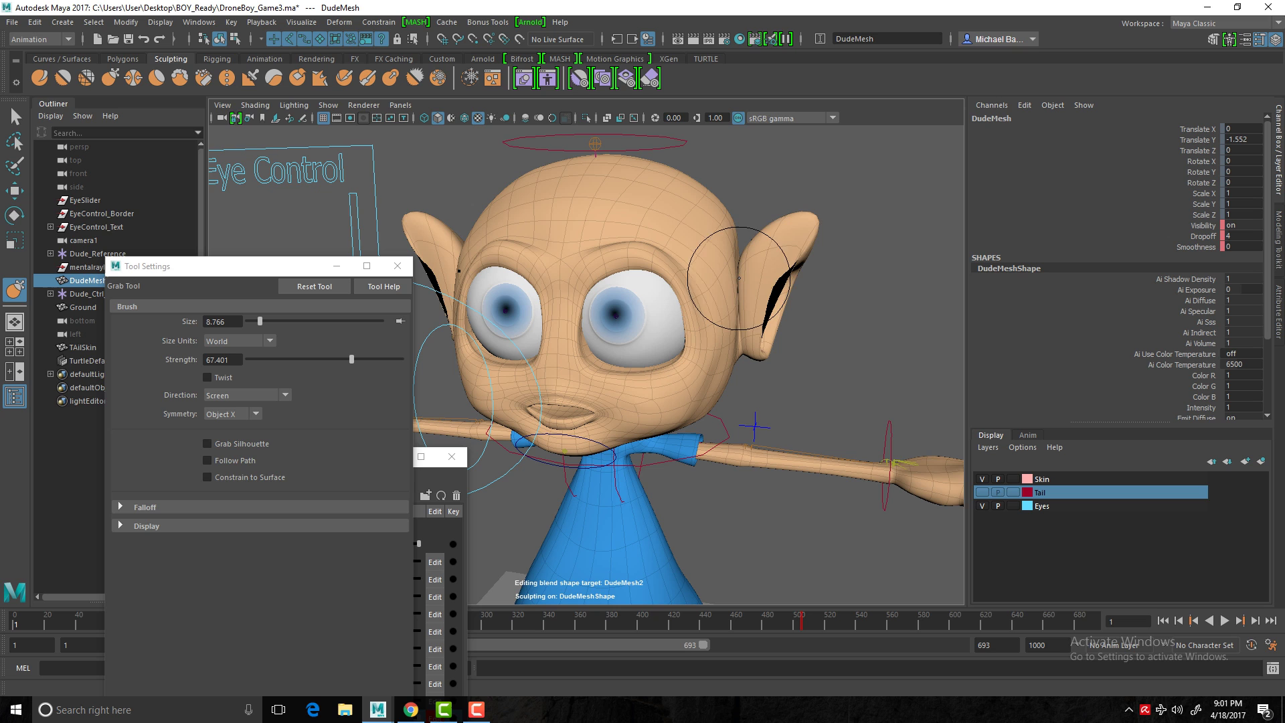
- Refine the ear shape with small grabs from the side, and pull the ears slightly further outward from the front
{"action": "left_click_drag", "start_coordinate": [752, 275], "coordinate": [689, 267], "text": "alt"}
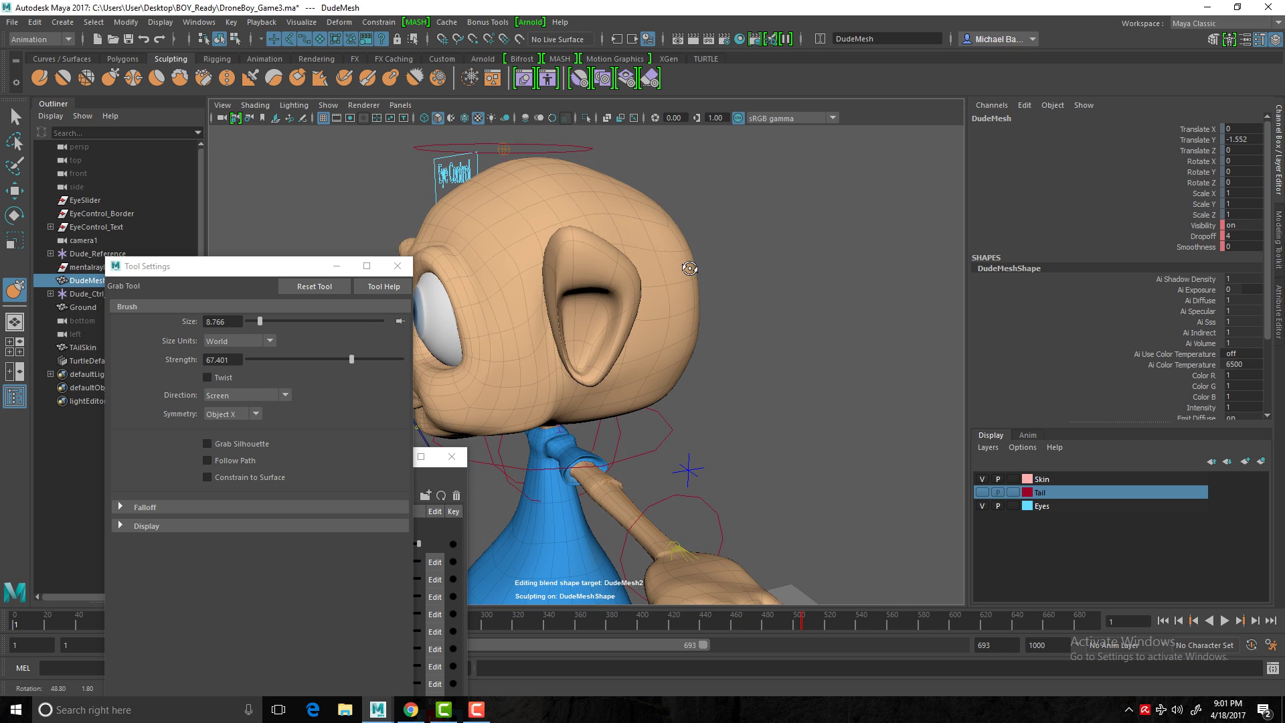
{"action": "left_click_drag", "start_coordinate": [663, 198], "coordinate": [659, 202]}
{"action": "left_click_drag", "start_coordinate": [608, 259], "coordinate": [605, 269]}
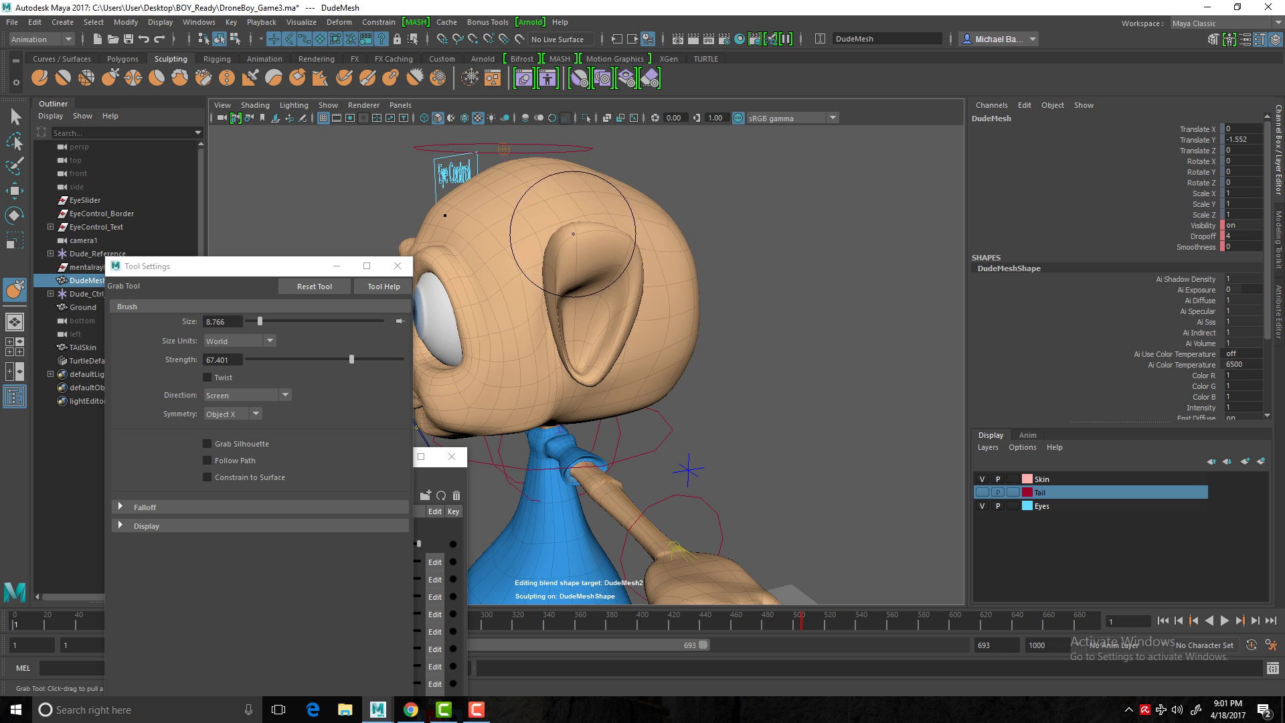
{"action": "mouse_move", "coordinate": [582, 204]}
{"action": "left_mouse_down", "text": "alt"}
{"action": "mouse_move", "coordinate": [677, 264]}
{"action": "mouse_move", "coordinate": [663, 271]}
{"action": "mouse_move", "coordinate": [688, 330]}
{"action": "left_mouse_up", "text": "alt"}
{"action": "mouse_move", "coordinate": [791, 243]}
{"action": "left_mouse_down"}
{"action": "mouse_move", "coordinate": [780, 243]}
{"action": "mouse_move", "coordinate": [816, 245]}
{"action": "left_mouse_up"}
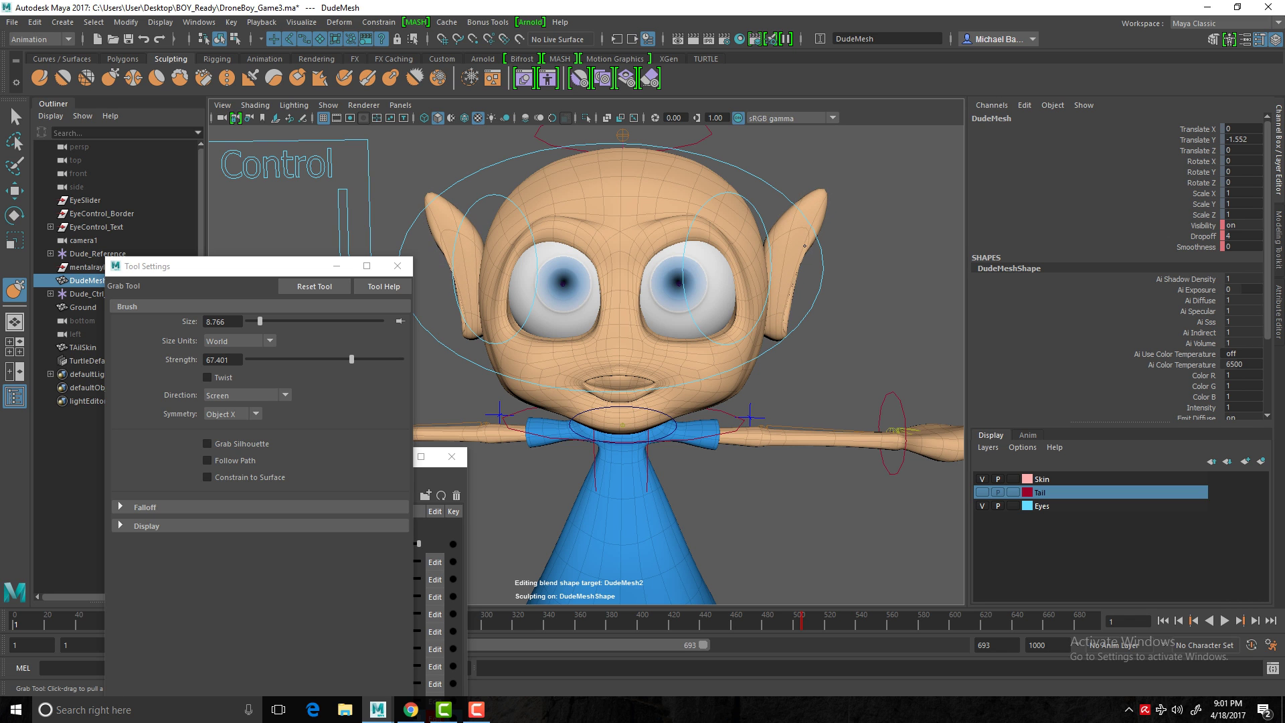
- Check the inside of the ear up close and undo the last two sculpting strokes
{"action": "left_click_drag", "start_coordinate": [716, 281], "coordinate": [678, 276], "text": "alt"}
{"action": "scroll", "coordinate": [678, 276], "scroll_direction": "up", "scroll_amount": 5}
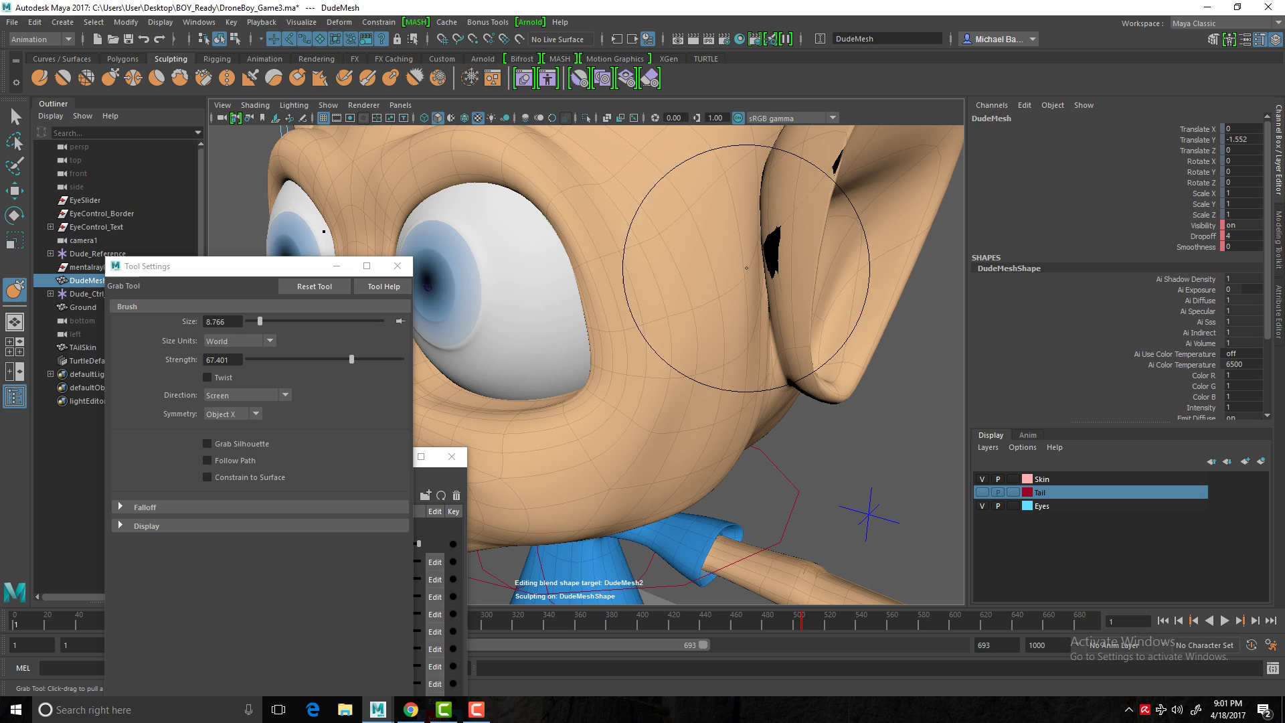
{"action": "key", "text": "ctrl+z"}
{"action": "key", "text": "ctrl+z"}
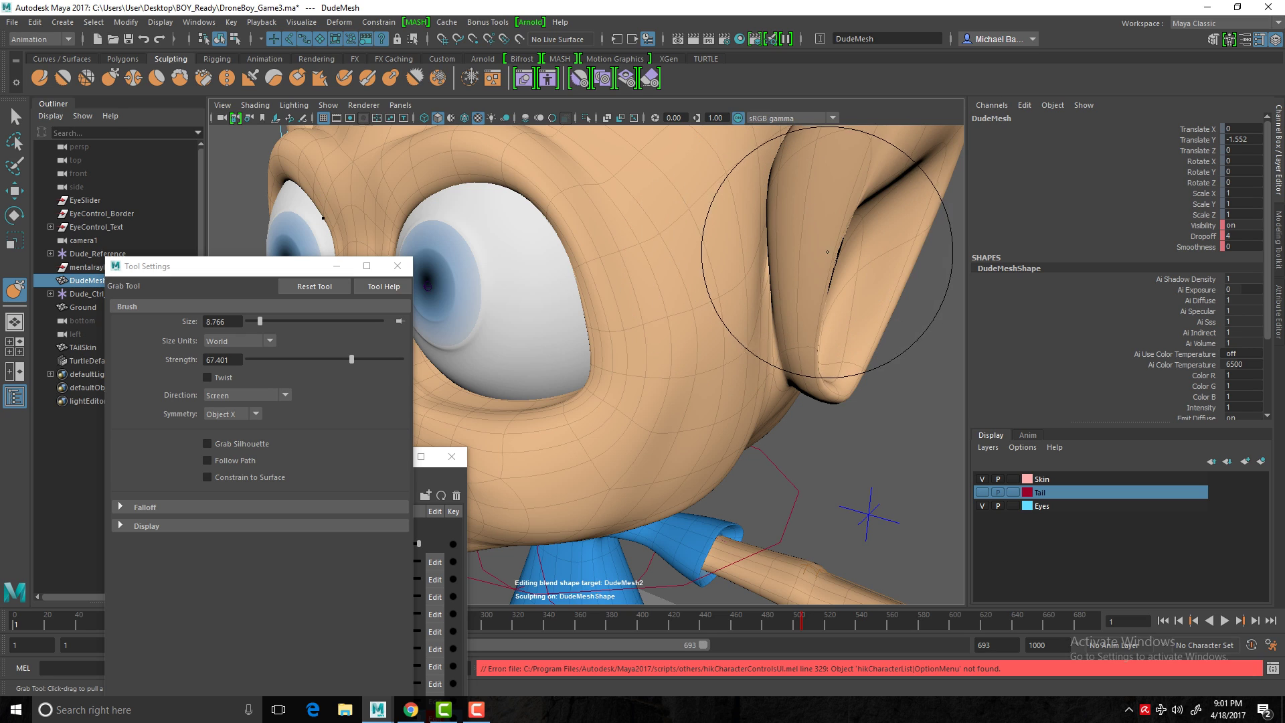
- Reduce the brush size to about 1.88 and smooth the front rim of the ear with the Smooth tool
{"action": "right_click_drag", "start_coordinate": [827, 252], "coordinate": [732, 235], "text": "alt"}
{"action": "left_click_drag", "start_coordinate": [732, 235], "coordinate": [679, 224], "text": "alt"}
{"action": "right_click_drag", "start_coordinate": [680, 224], "coordinate": [639, 272], "text": "alt"}
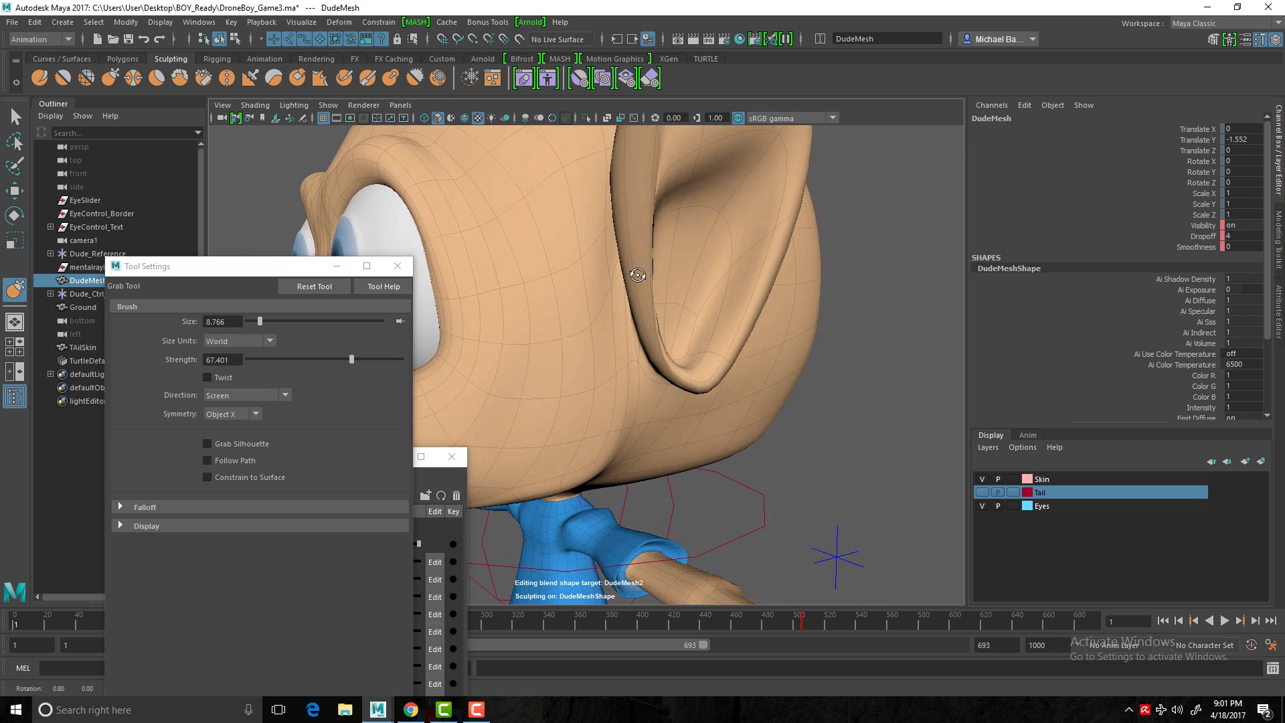
{"action": "left_click_drag", "start_coordinate": [640, 272], "coordinate": [643, 287], "text": "alt"}
{"action": "right_click_drag", "start_coordinate": [642, 287], "coordinate": [608, 269], "text": "alt"}
{"action": "left_click_drag", "start_coordinate": [609, 270], "coordinate": [671, 308], "text": "alt"}
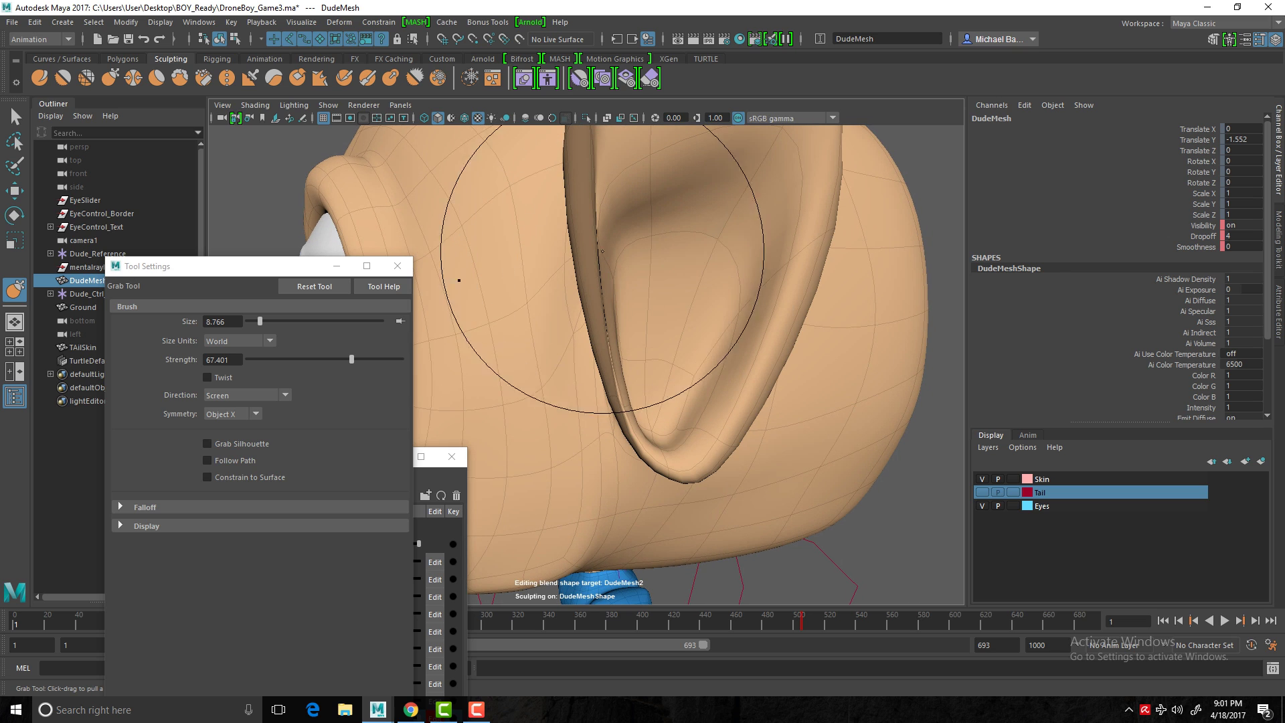
{"action": "key", "text": "b"}
{"action": "left_click_drag", "start_coordinate": [607, 269], "coordinate": [500, 255]}
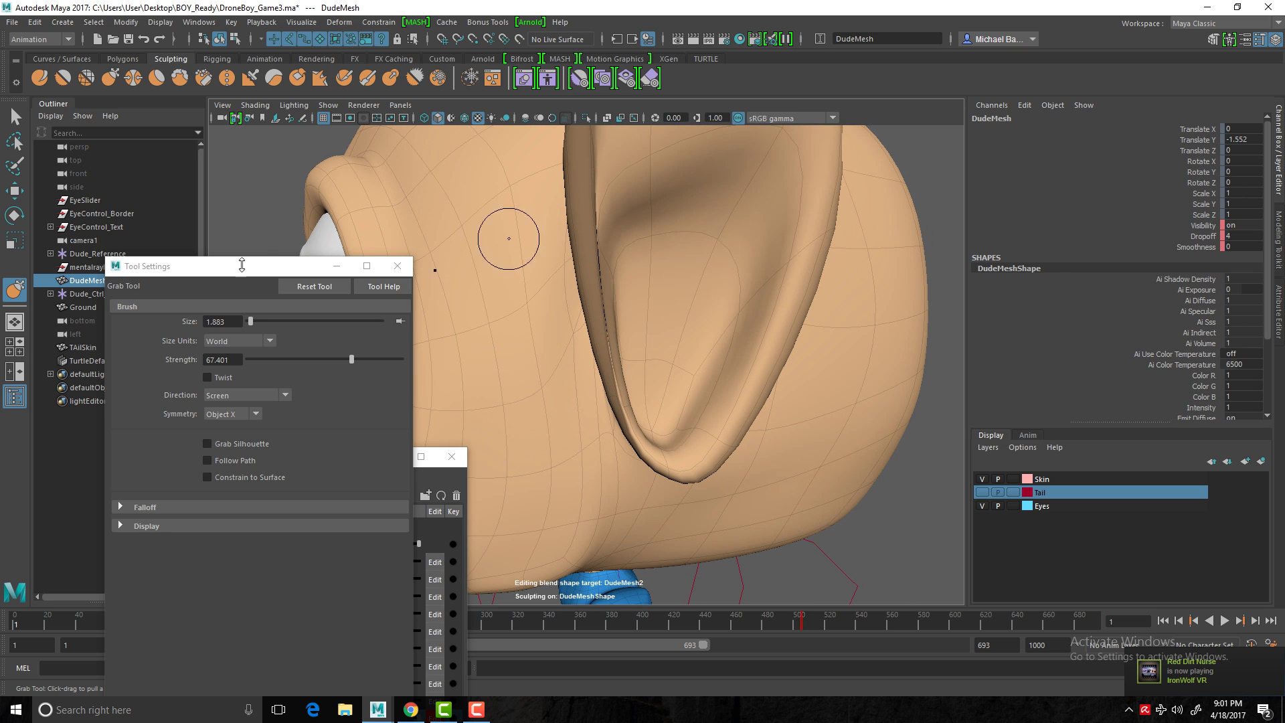
{"action": "left_click", "coordinate": [62, 77]}
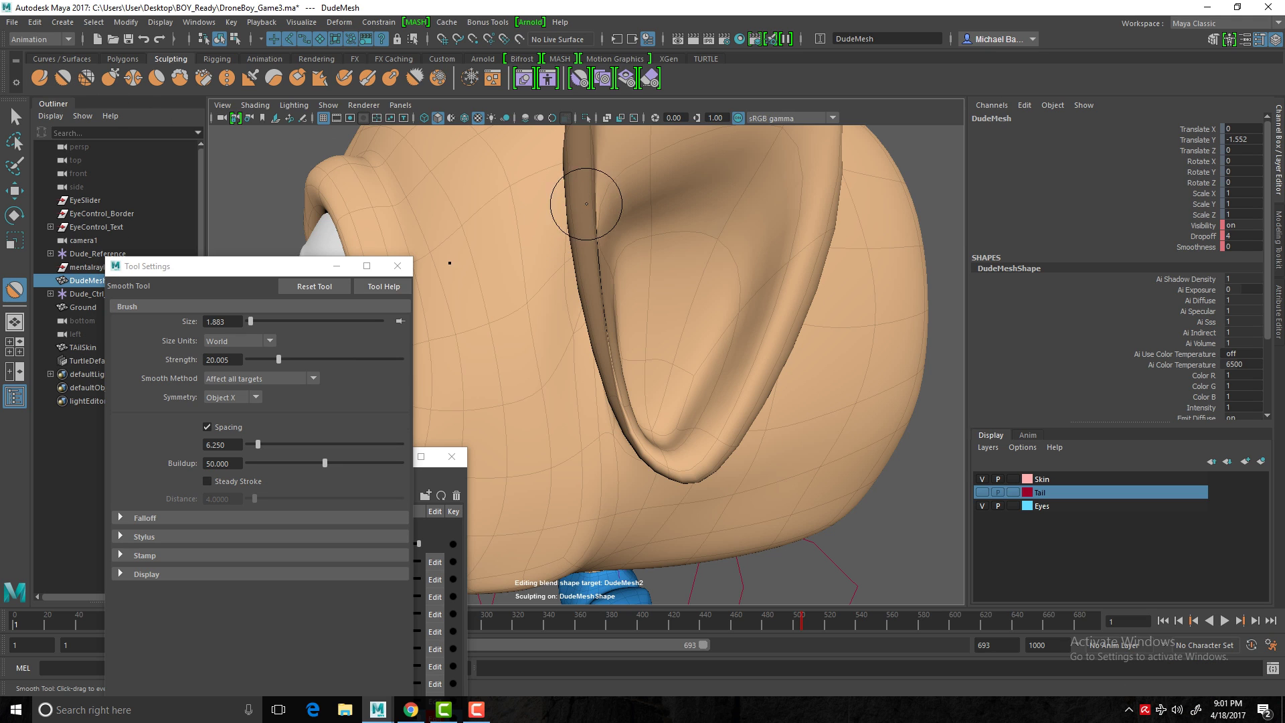
{"action": "mouse_move", "coordinate": [595, 232]}
{"action": "left_mouse_down"}
{"action": "mouse_move", "coordinate": [587, 215]}
{"action": "mouse_move", "coordinate": [601, 325]}
{"action": "left_mouse_up"}
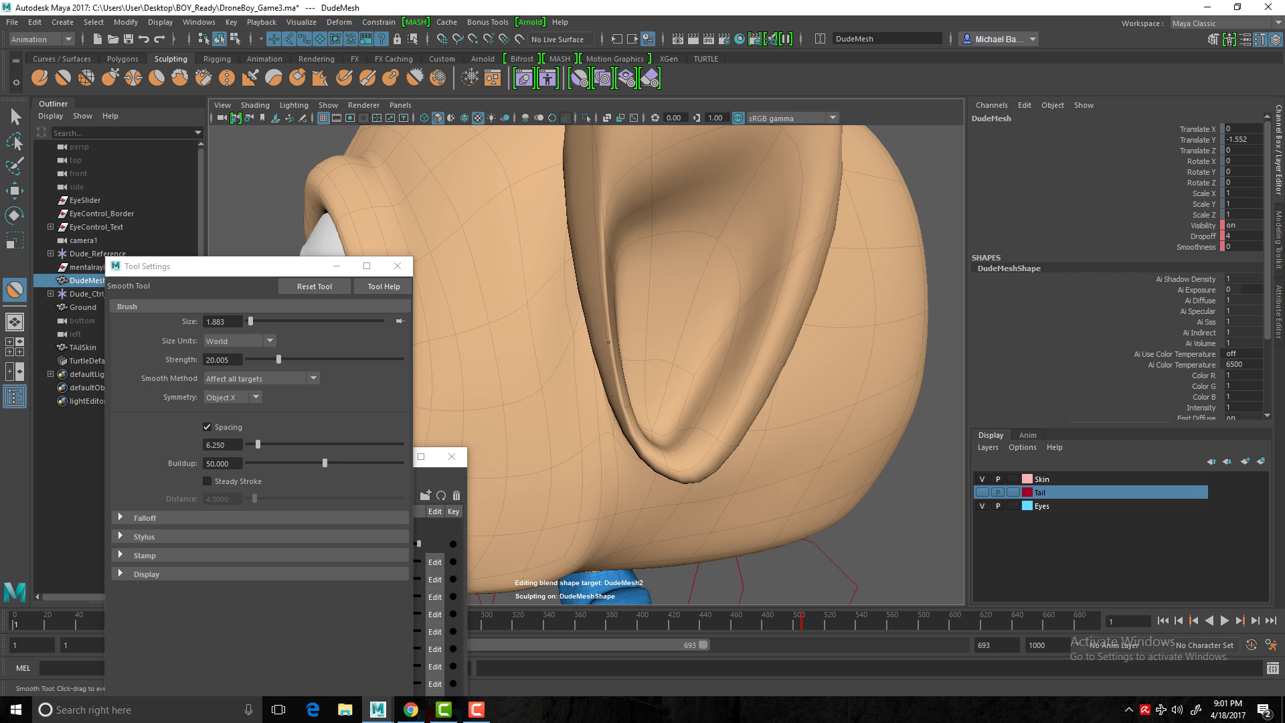
{"action": "left_click_drag", "start_coordinate": [611, 367], "coordinate": [630, 423]}
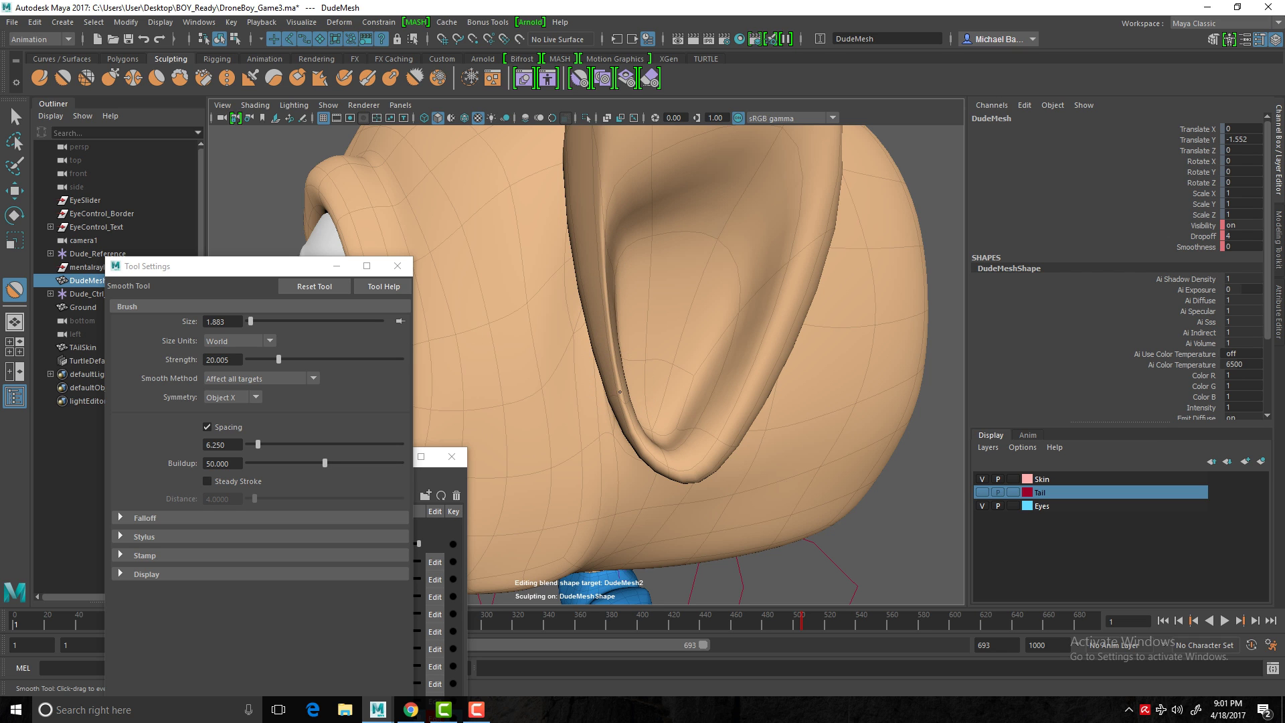
- Close the tool settings, place the Shape Editor beside the head, and end editing of the EARS target
{"action": "mouse_move", "coordinate": [643, 306]}
{"action": "right_mouse_down", "text": "alt"}
{"action": "mouse_move", "coordinate": [605, 261]}
{"action": "mouse_move", "coordinate": [575, 257]}
{"action": "right_mouse_up", "text": "alt"}
{"action": "left_click_drag", "start_coordinate": [575, 257], "coordinate": [536, 287], "text": "alt"}
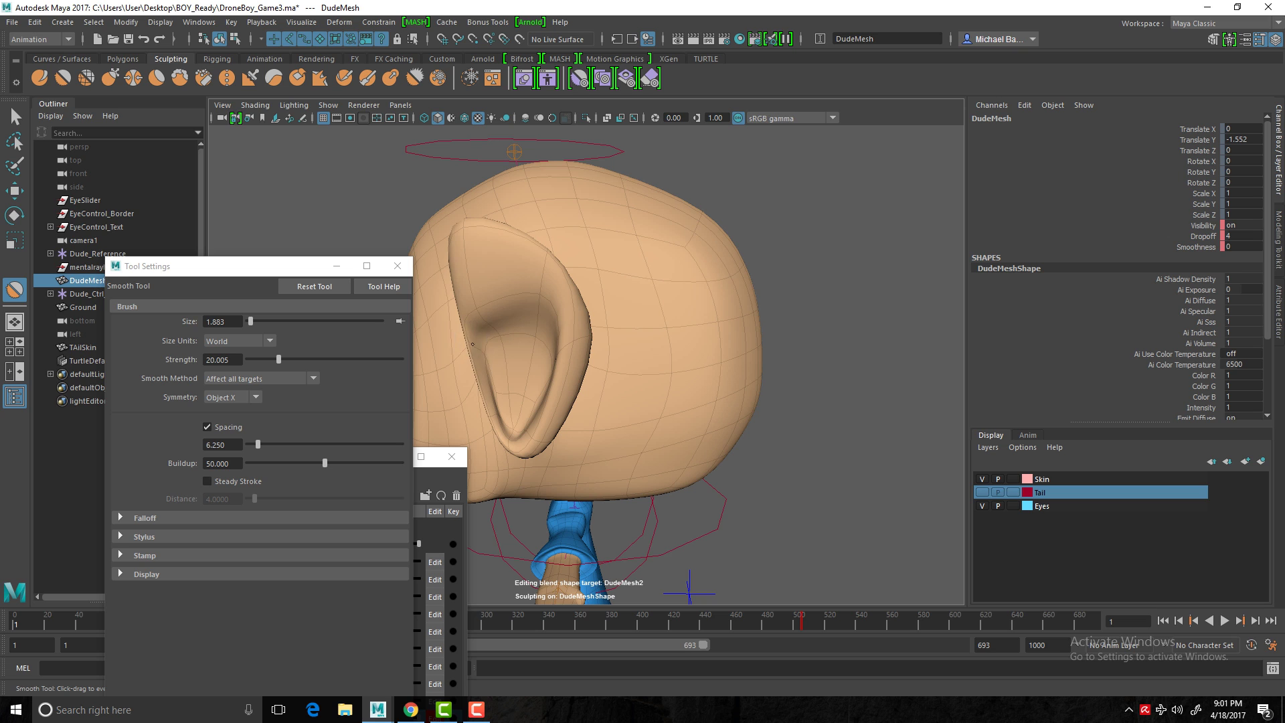
{"action": "mouse_move", "coordinate": [473, 344]}
{"action": "left_mouse_down"}
{"action": "mouse_move", "coordinate": [473, 356]}
{"action": "mouse_move", "coordinate": [565, 319]}
{"action": "mouse_move", "coordinate": [686, 319]}
{"action": "left_mouse_up"}
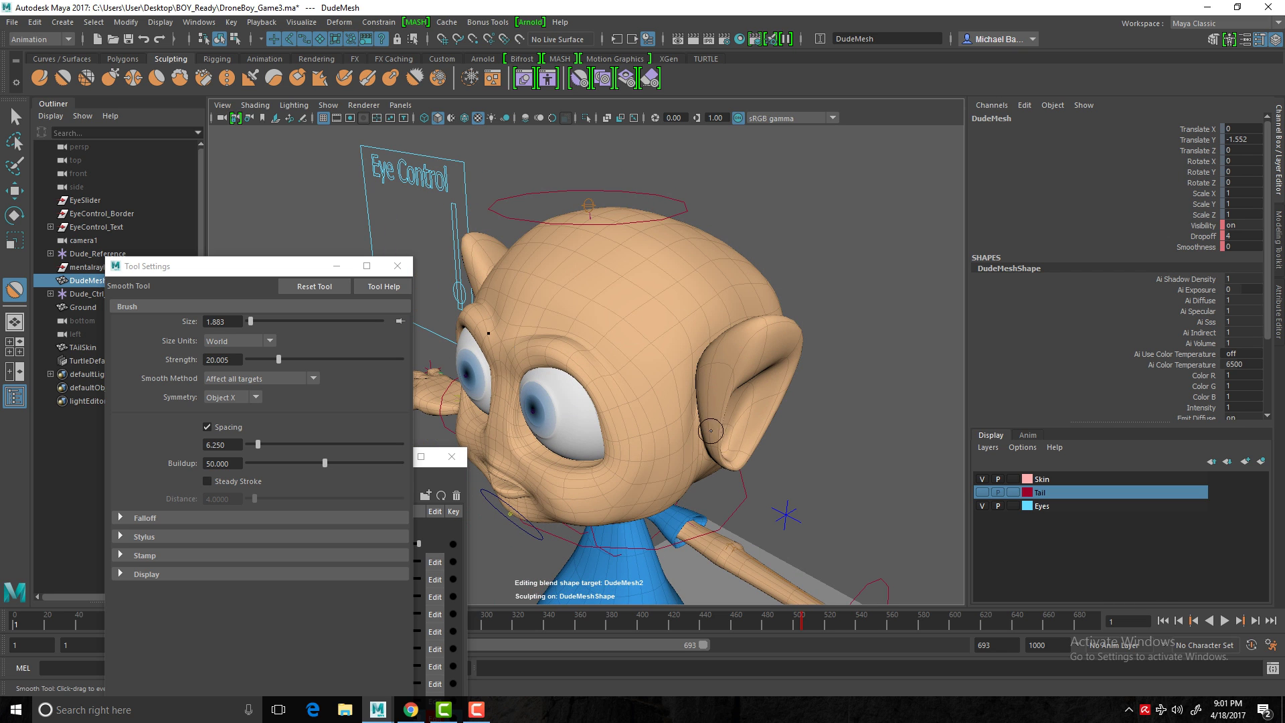
{"action": "left_click_drag", "start_coordinate": [651, 342], "coordinate": [703, 335], "text": "alt"}
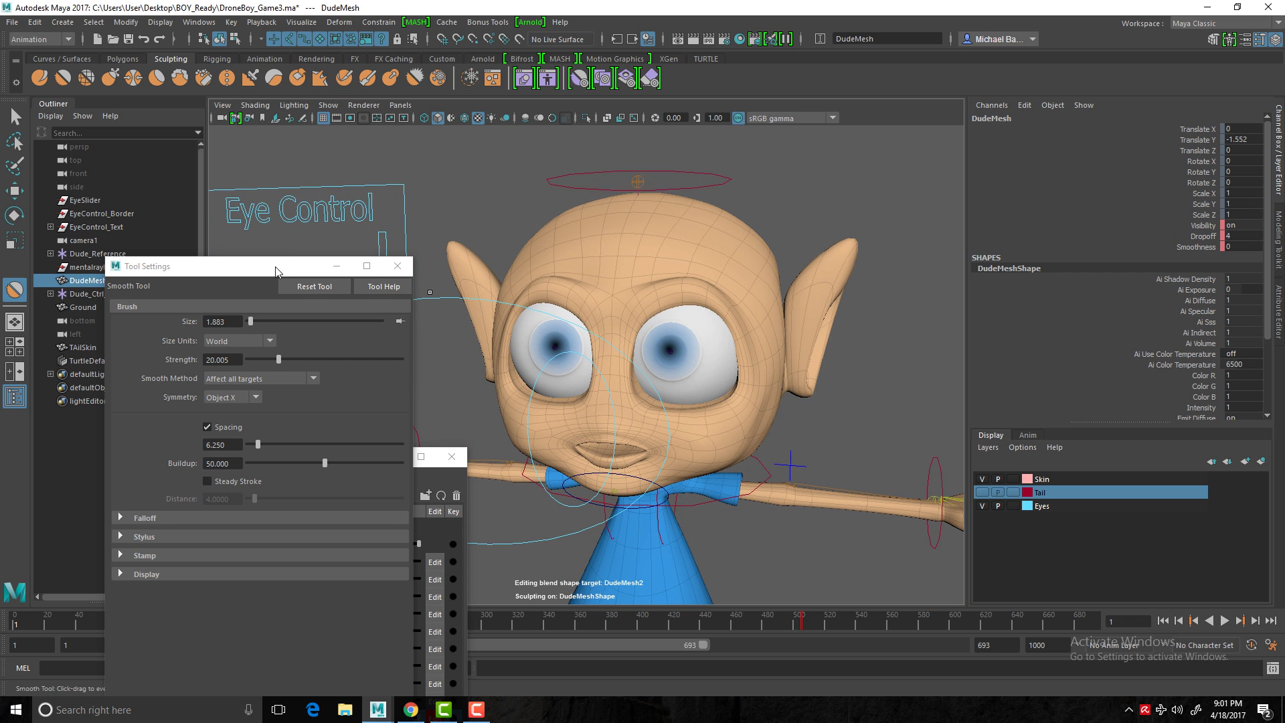
{"action": "left_click_drag", "start_coordinate": [298, 274], "coordinate": [263, 263]}
{"action": "left_click", "coordinate": [362, 255]}
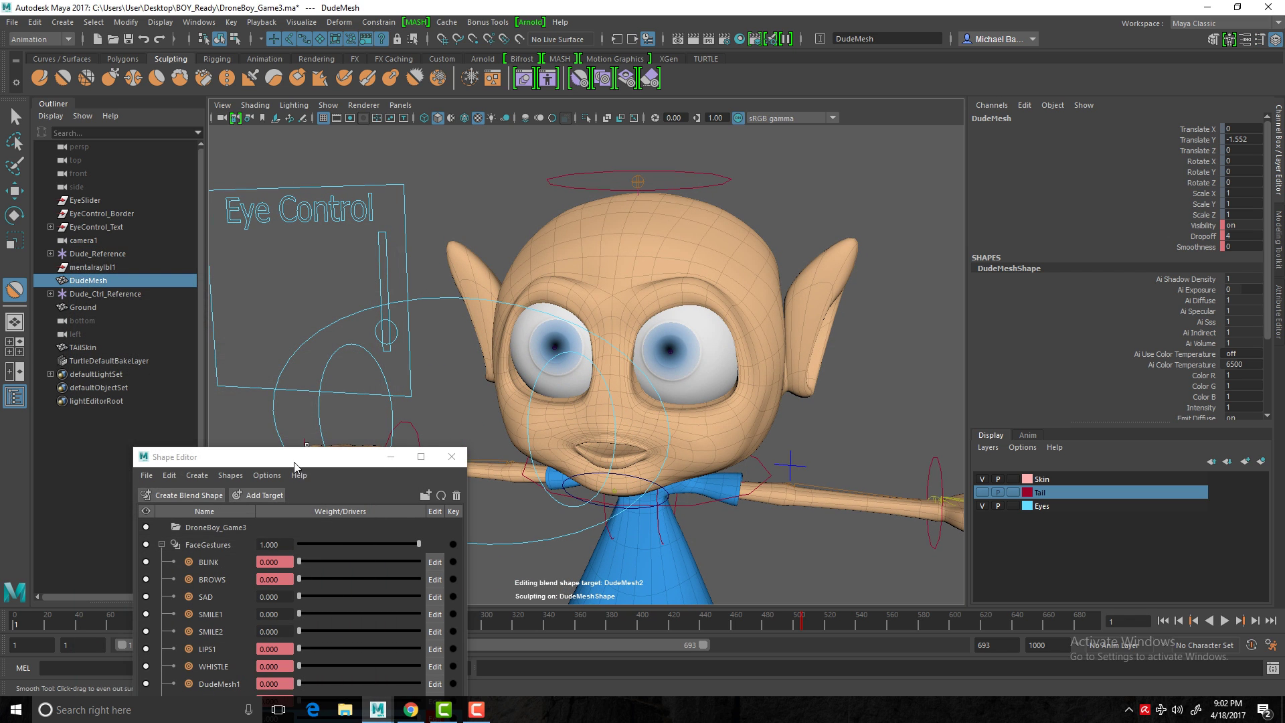
{"action": "left_click_drag", "start_coordinate": [295, 466], "coordinate": [387, 148]}
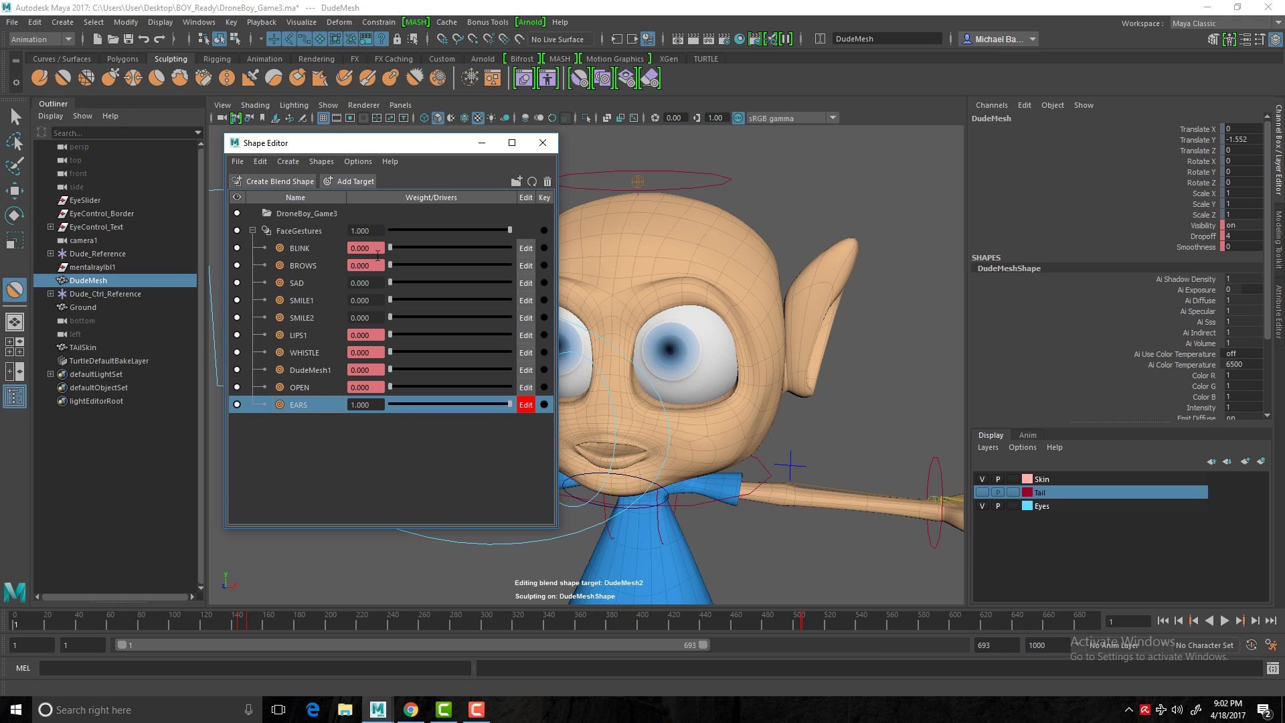
{"action": "left_click_drag", "start_coordinate": [445, 150], "coordinate": [331, 141]}
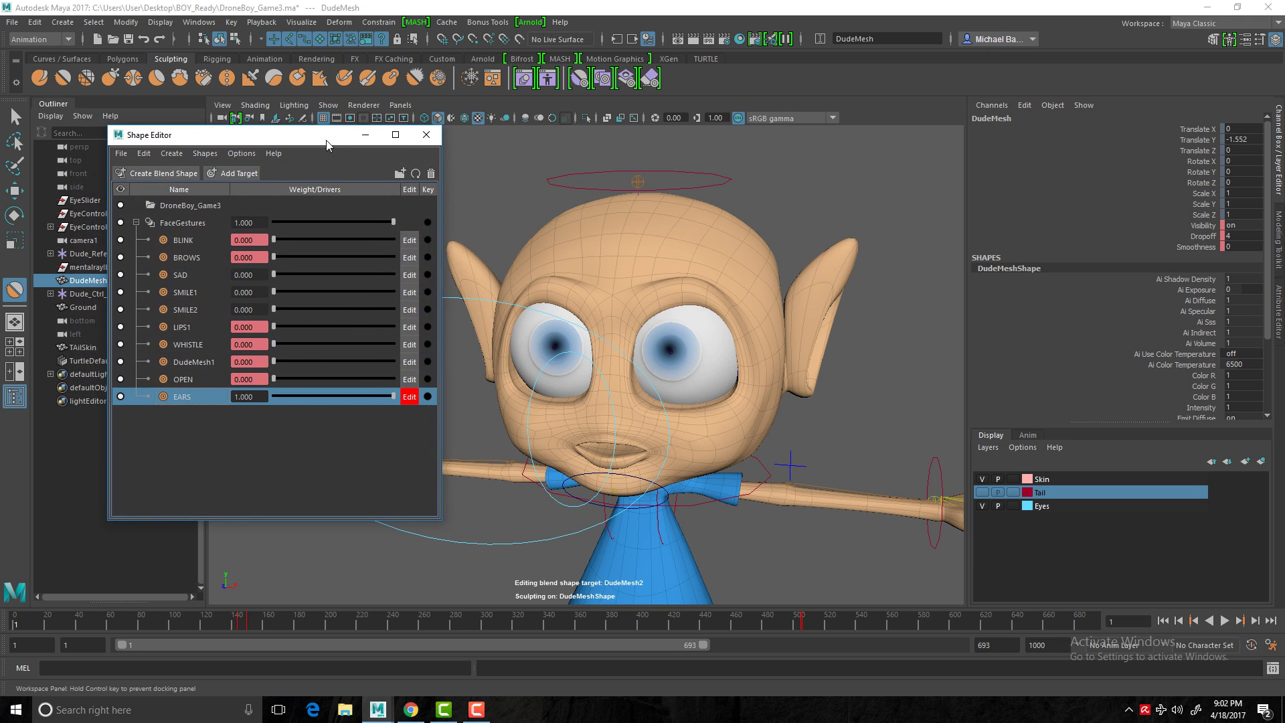
{"action": "left_click", "coordinate": [411, 394]}
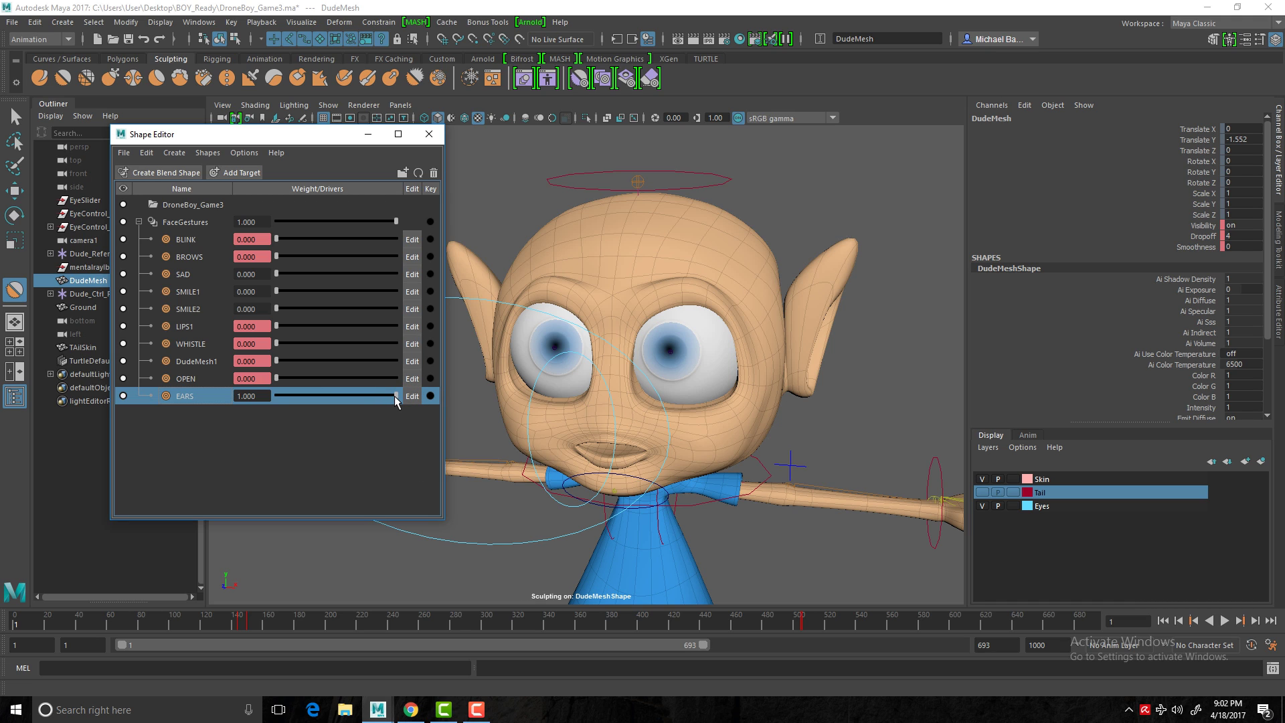
- Test the EARS blend shape by lowering its weight to 0, and move the Shape Editor clear of the head
{"action": "left_click_drag", "start_coordinate": [394, 395], "coordinate": [341, 428]}
{"action": "left_click_drag", "start_coordinate": [429, 406], "coordinate": [206, 420]}
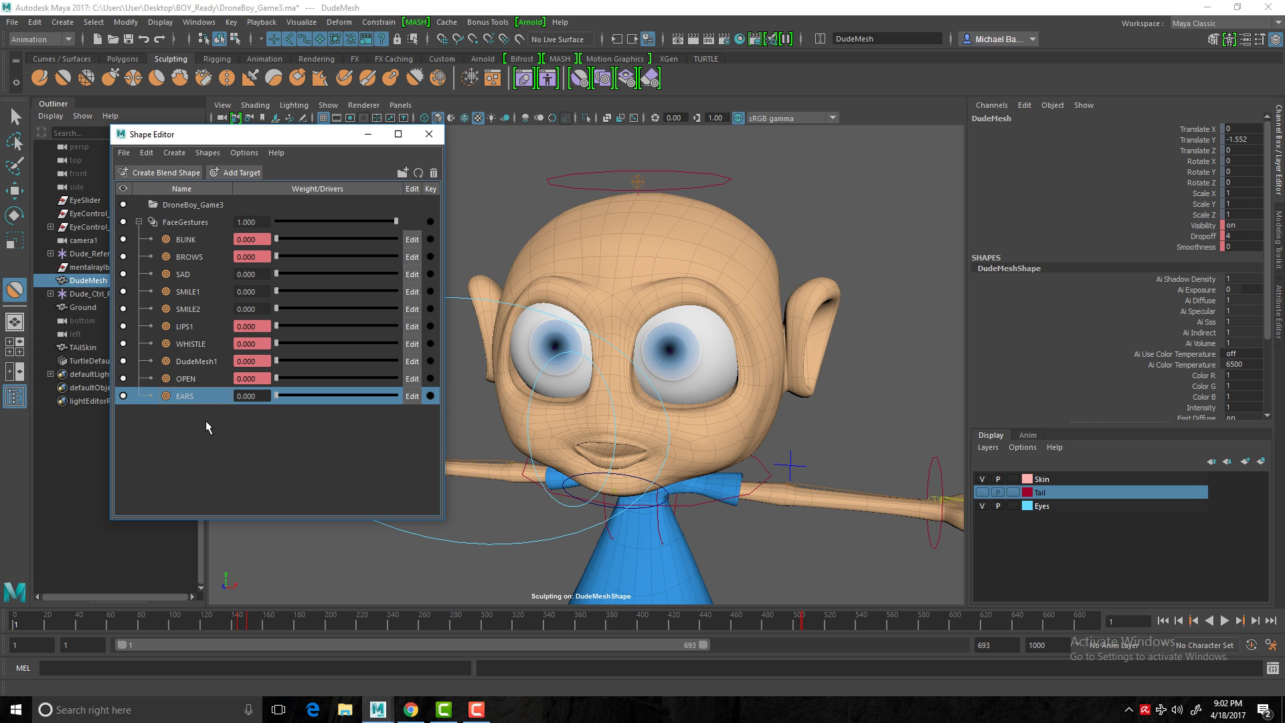
{"action": "left_click_drag", "start_coordinate": [297, 129], "coordinate": [259, 218]}
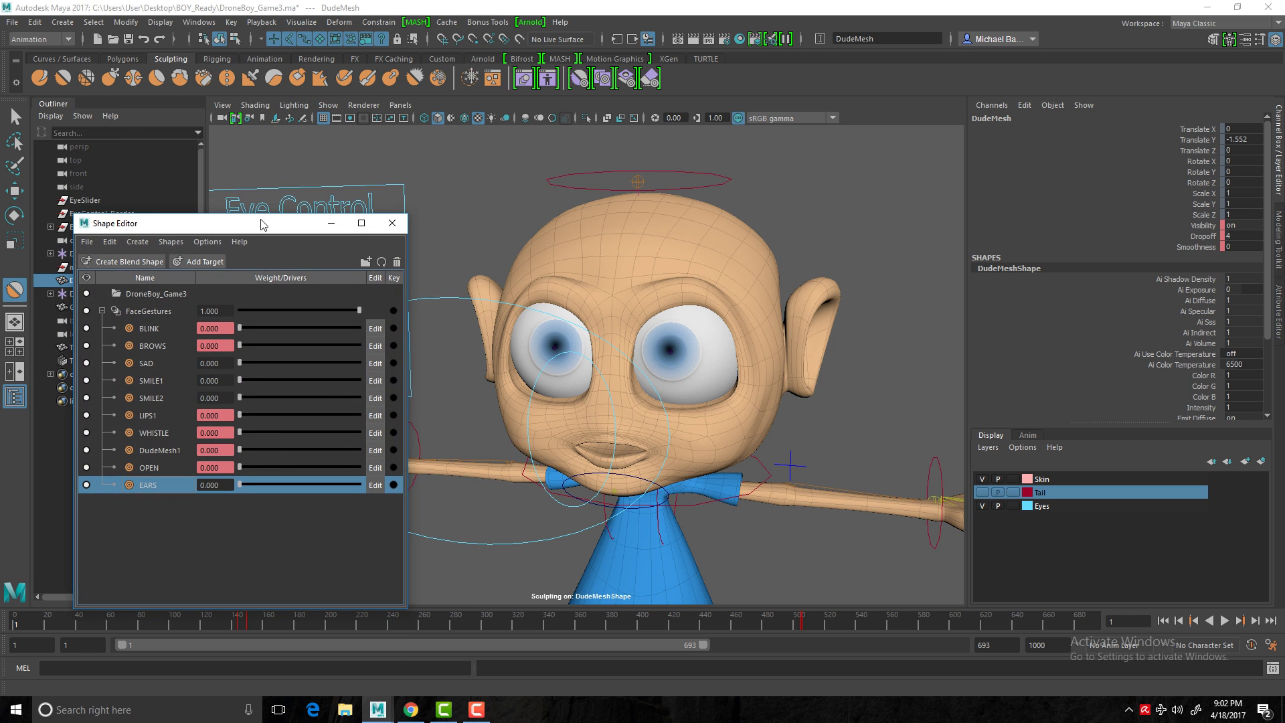
- Preview the EARS deformation close up by raising its weight to about 0.8 and returning it to 0
{"action": "right_click_drag", "start_coordinate": [632, 283], "coordinate": [752, 298], "text": "alt"}
{"action": "left_click_drag", "start_coordinate": [723, 288], "coordinate": [680, 286], "text": "alt"}
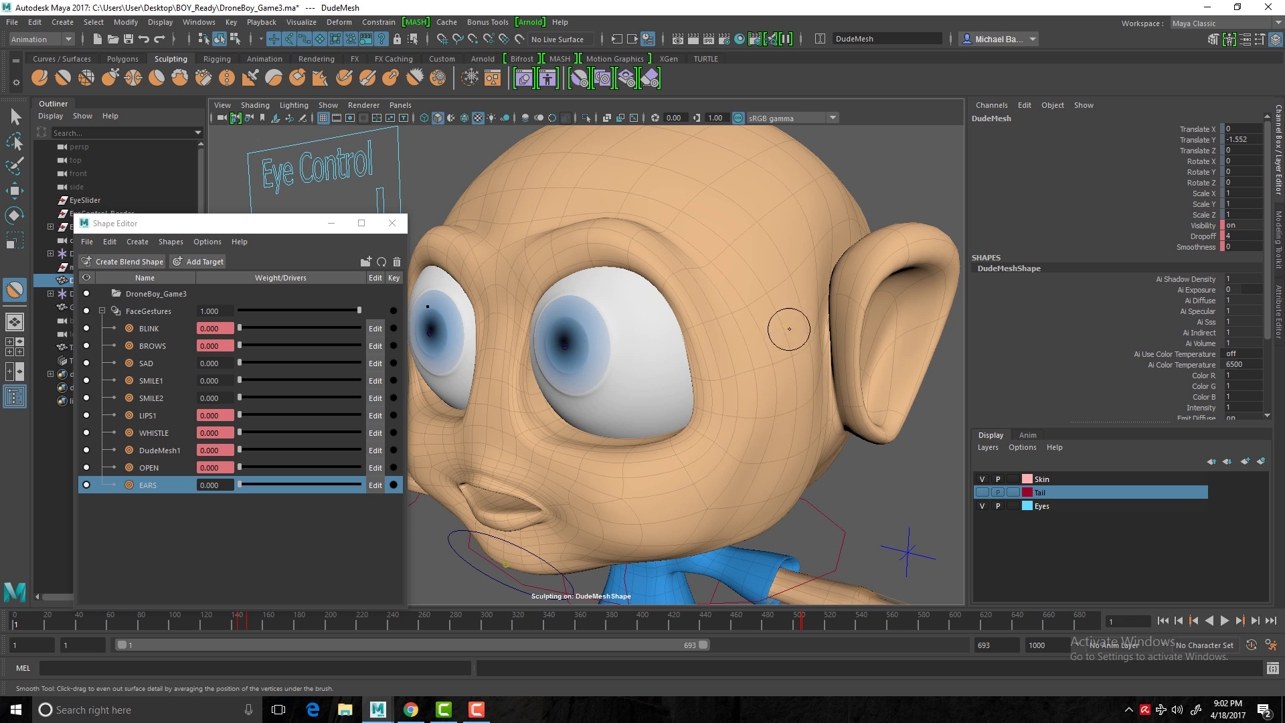
{"action": "left_click_drag", "start_coordinate": [789, 329], "coordinate": [756, 321], "text": "alt"}
{"action": "right_click_drag", "start_coordinate": [757, 321], "coordinate": [783, 323], "text": "alt"}
{"action": "left_click_drag", "start_coordinate": [770, 325], "coordinate": [806, 341], "text": "alt"}
{"action": "middle_click_drag", "start_coordinate": [806, 341], "coordinate": [716, 401], "text": "alt"}
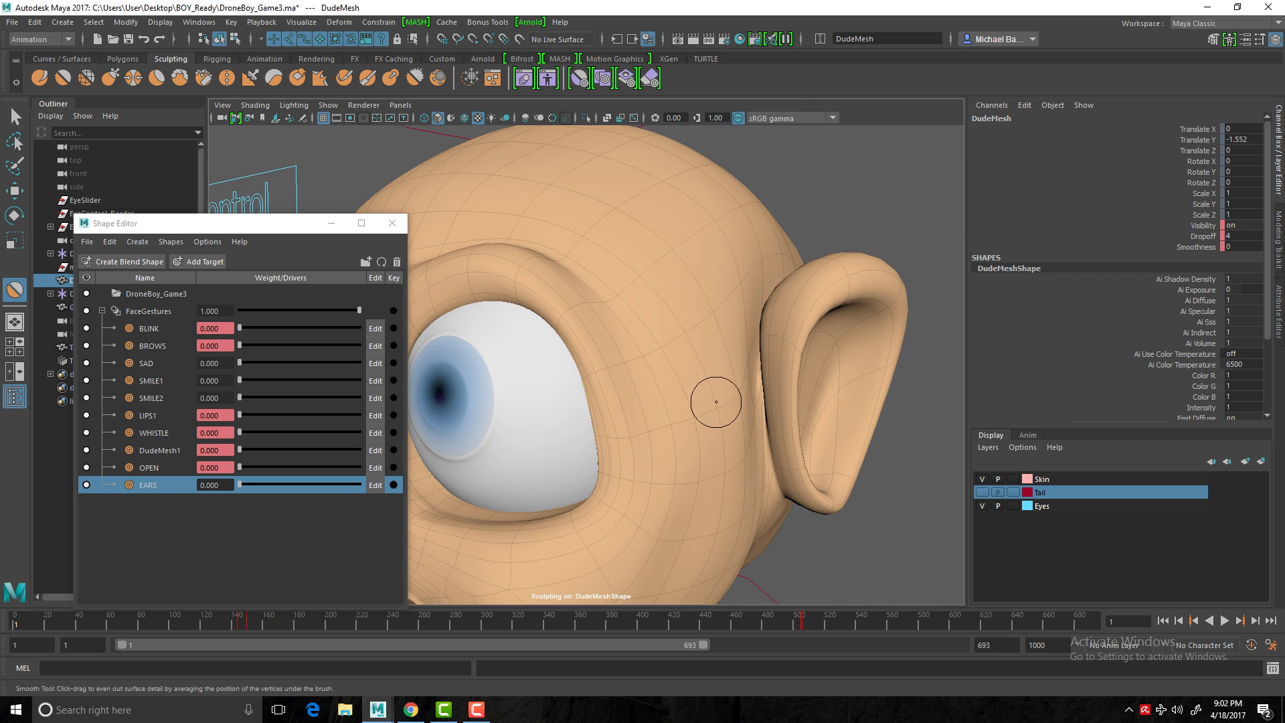
{"action": "left_click_drag", "start_coordinate": [239, 484], "coordinate": [334, 484]}
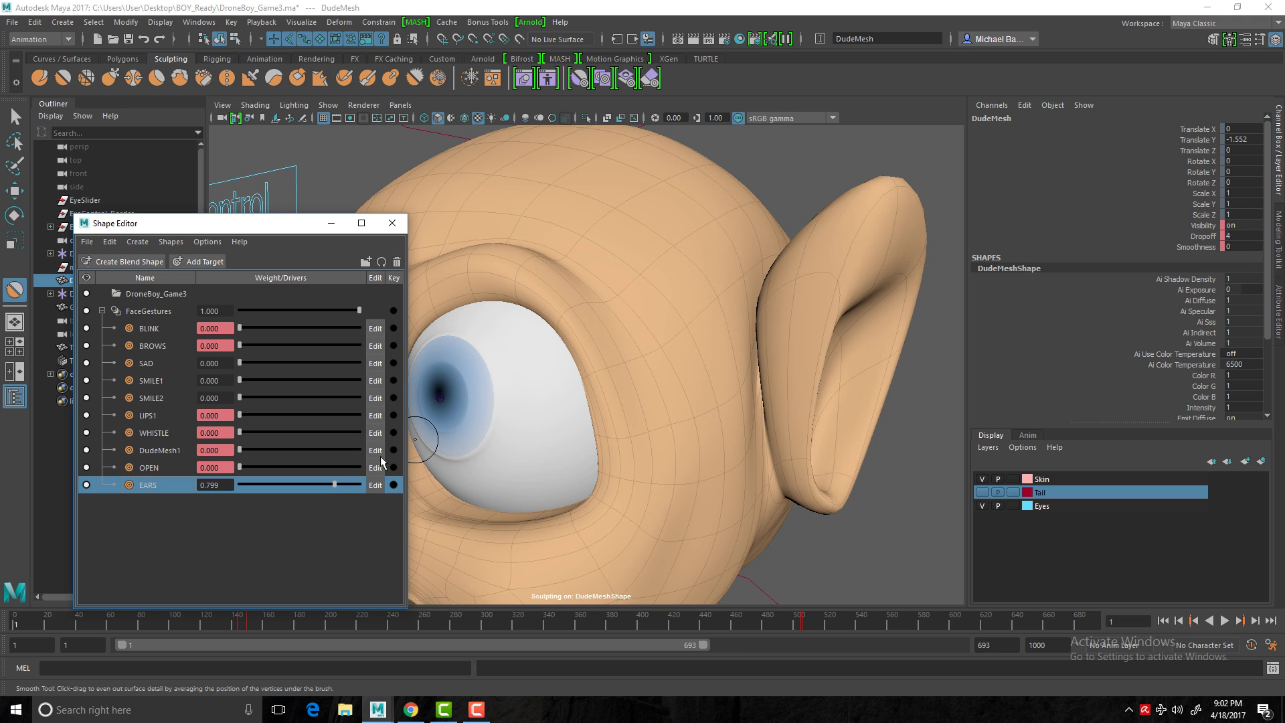
{"action": "mouse_move", "coordinate": [328, 487]}
{"action": "left_mouse_down"}
{"action": "mouse_move", "coordinate": [300, 504]}
{"action": "mouse_move", "coordinate": [226, 501]}
{"action": "mouse_move", "coordinate": [395, 536]}
{"action": "mouse_move", "coordinate": [286, 534]}
{"action": "mouse_move", "coordinate": [205, 500]}
{"action": "mouse_move", "coordinate": [392, 508]}
{"action": "mouse_move", "coordinate": [237, 494]}
{"action": "left_mouse_up"}
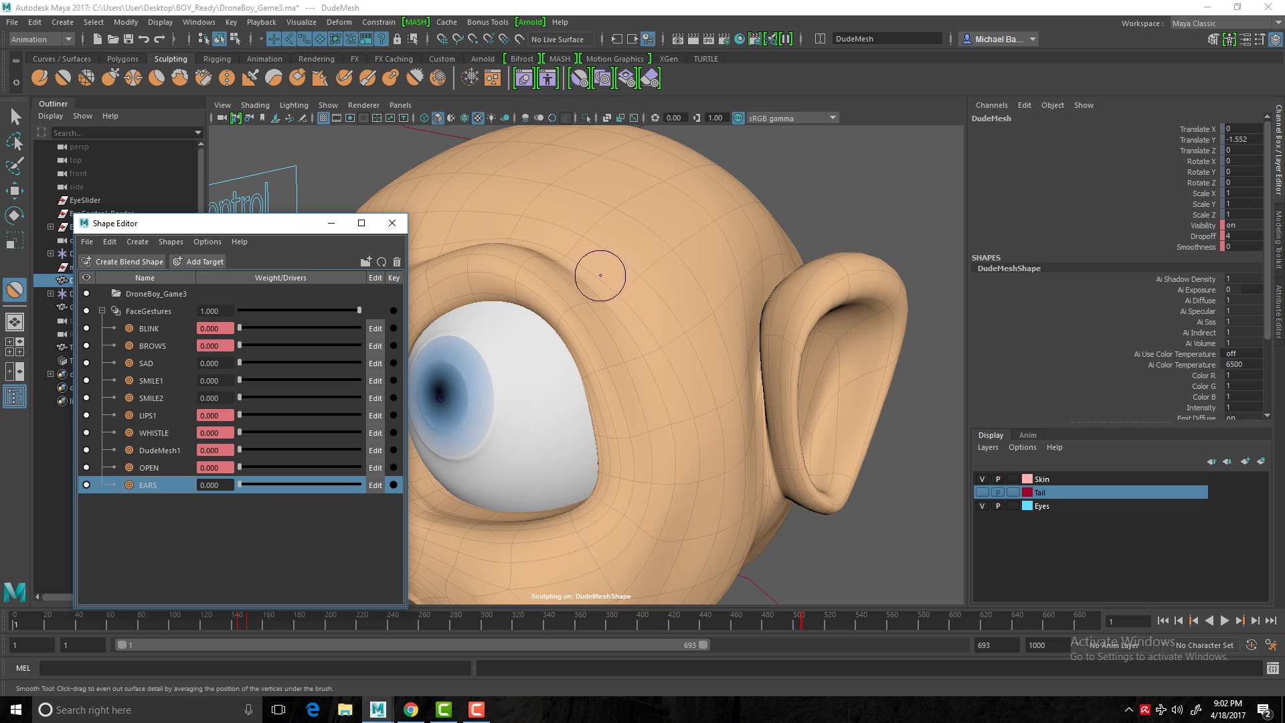
- Choose the Freeze tool and enable editing of the EARS target at a weight of 1
{"action": "left_click", "coordinate": [438, 79]}
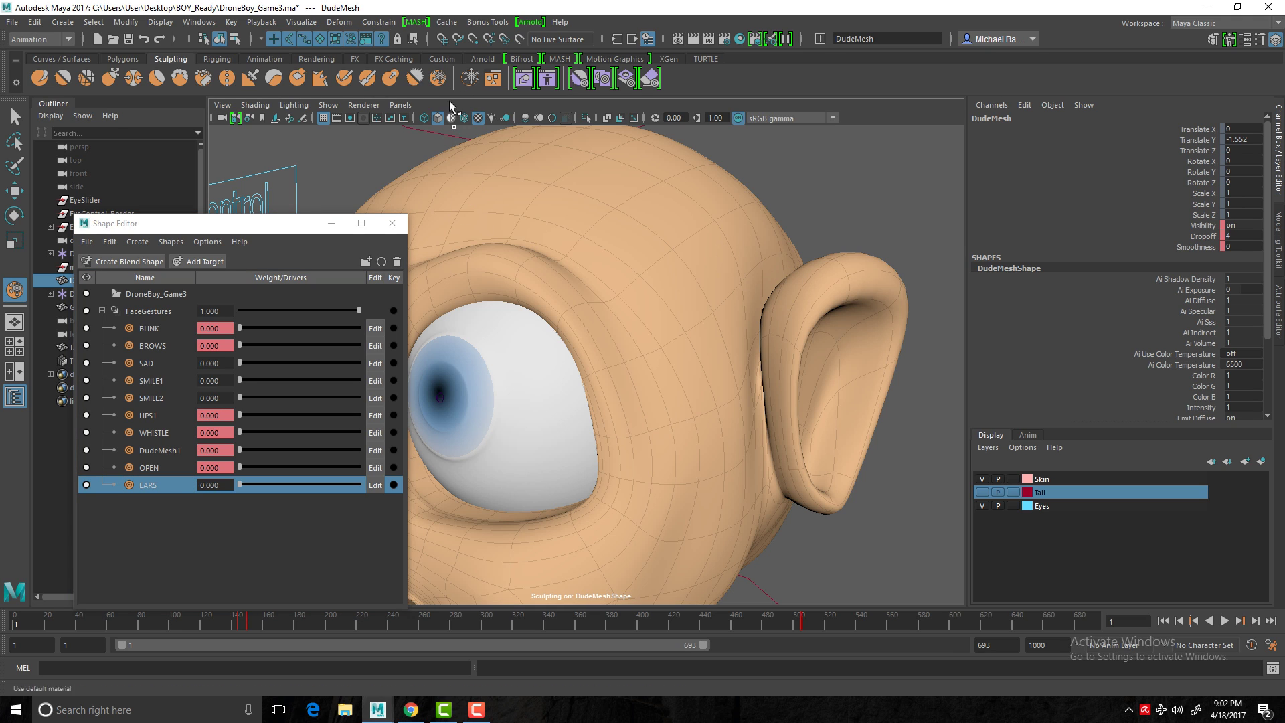
{"action": "left_click", "coordinate": [685, 303]}
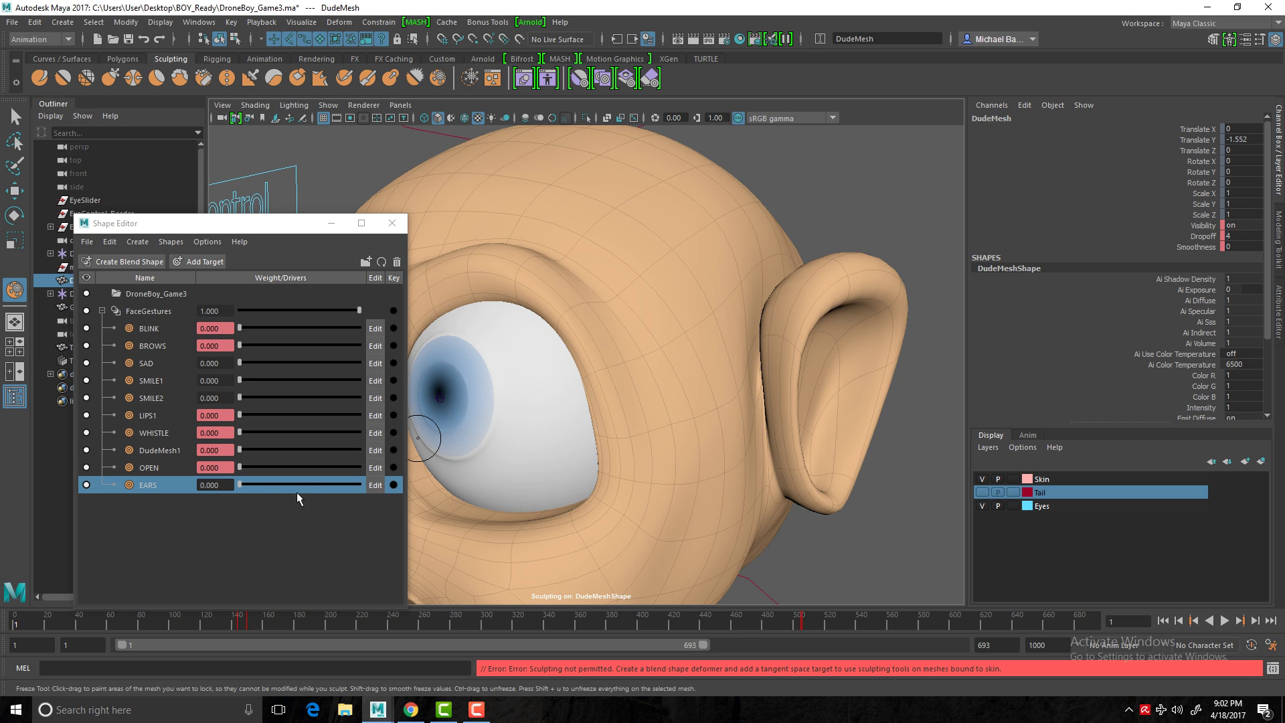
{"action": "left_click_drag", "start_coordinate": [245, 485], "coordinate": [363, 495]}
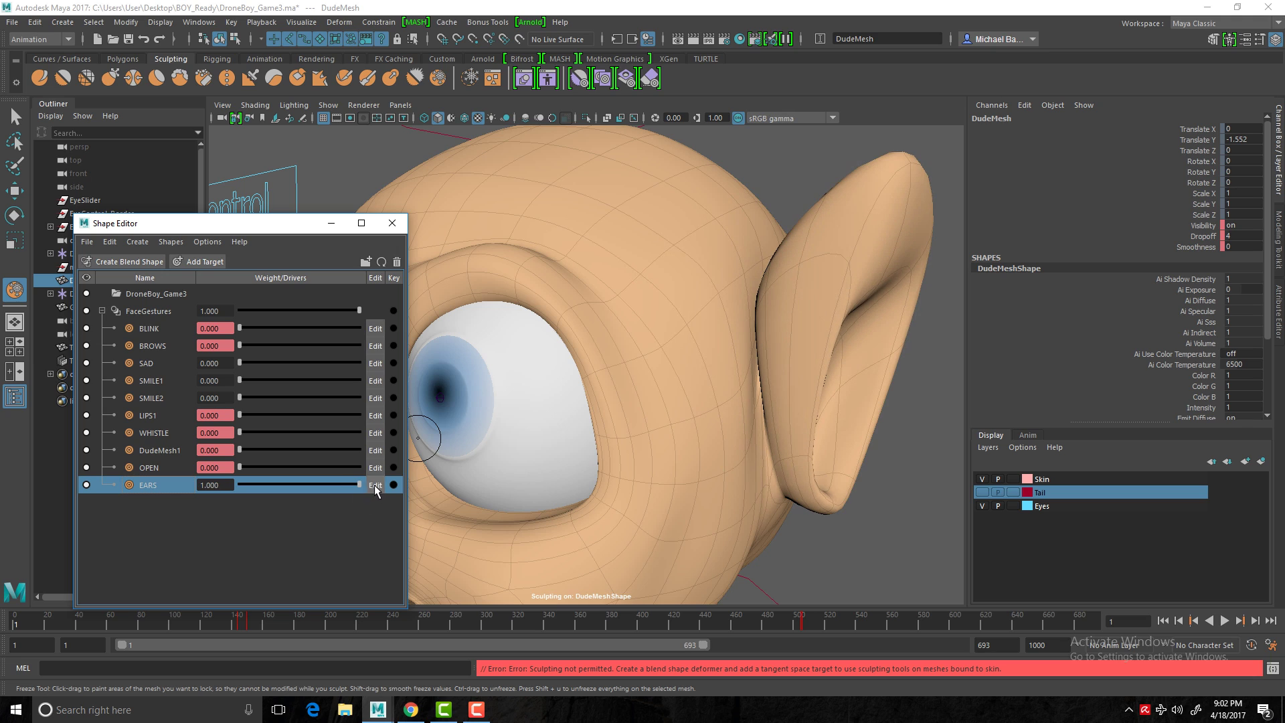
{"action": "left_click", "coordinate": [375, 485]}
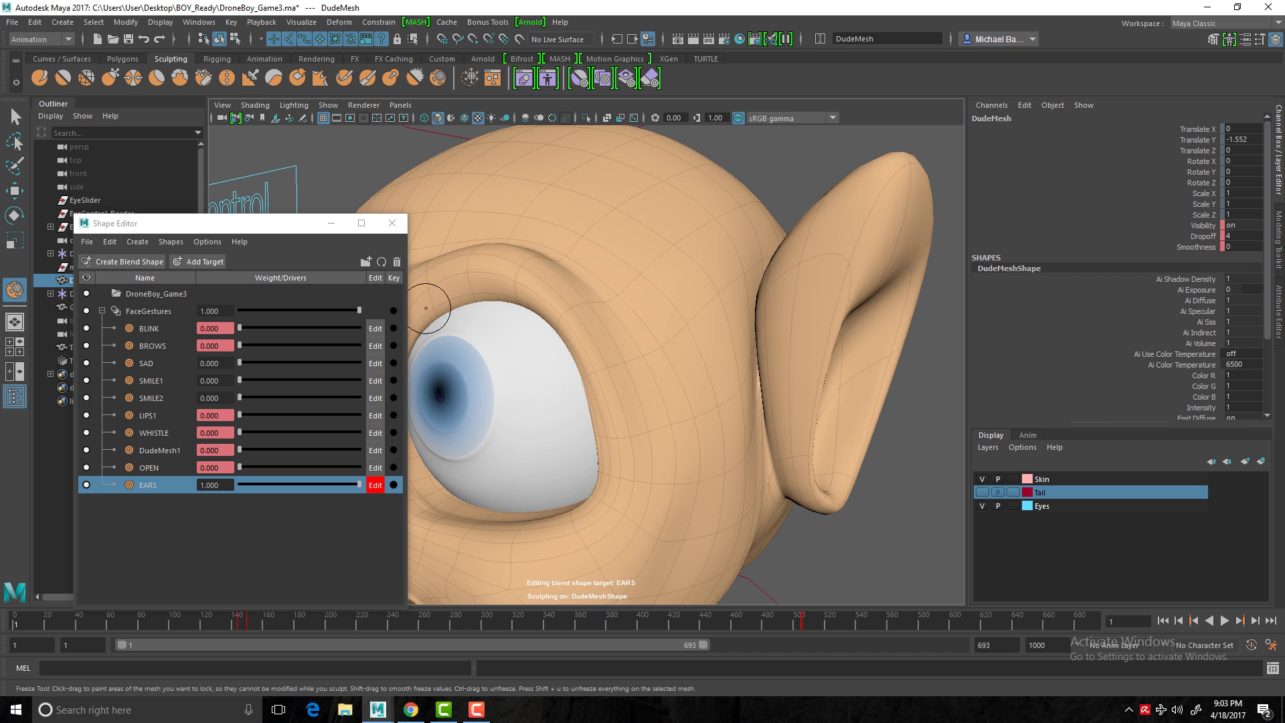
- Open the Freeze tool's settings and set its brush size to about 4.45
{"action": "left_click_drag", "start_coordinate": [181, 228], "coordinate": [166, 398]}
{"action": "double_click", "coordinate": [15, 289]}
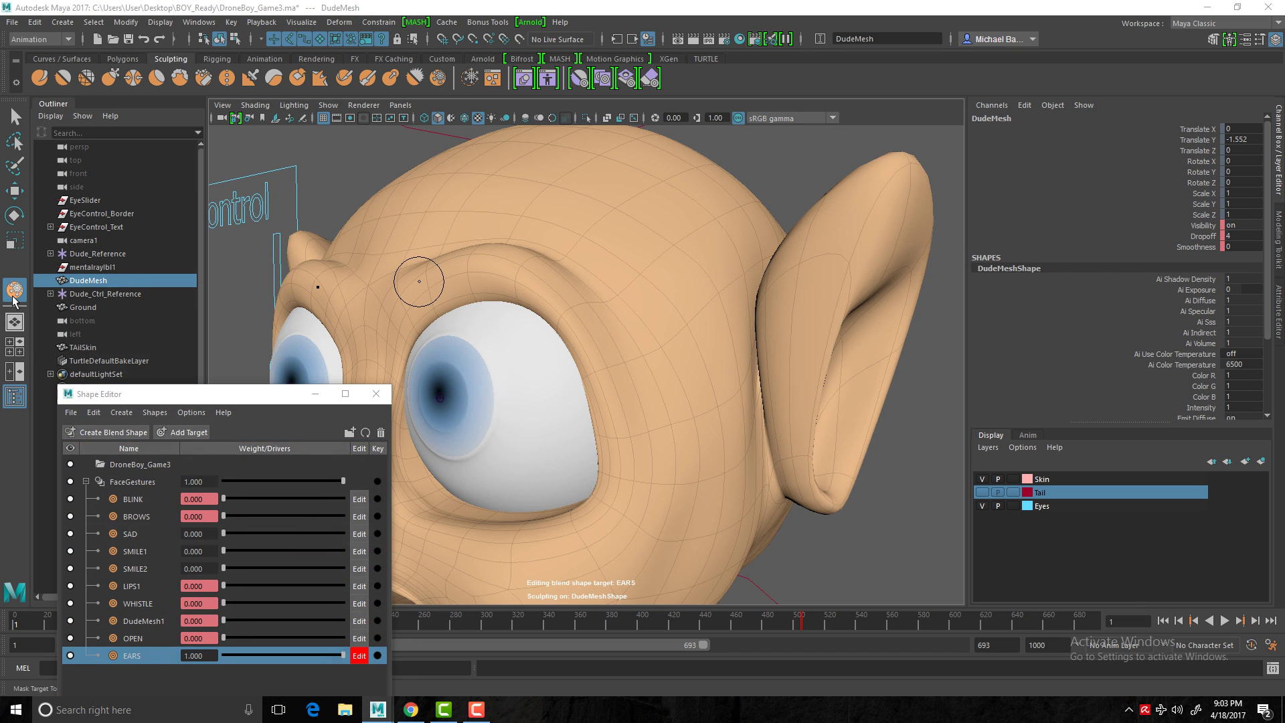
{"action": "left_click_drag", "start_coordinate": [190, 277], "coordinate": [196, 154]}
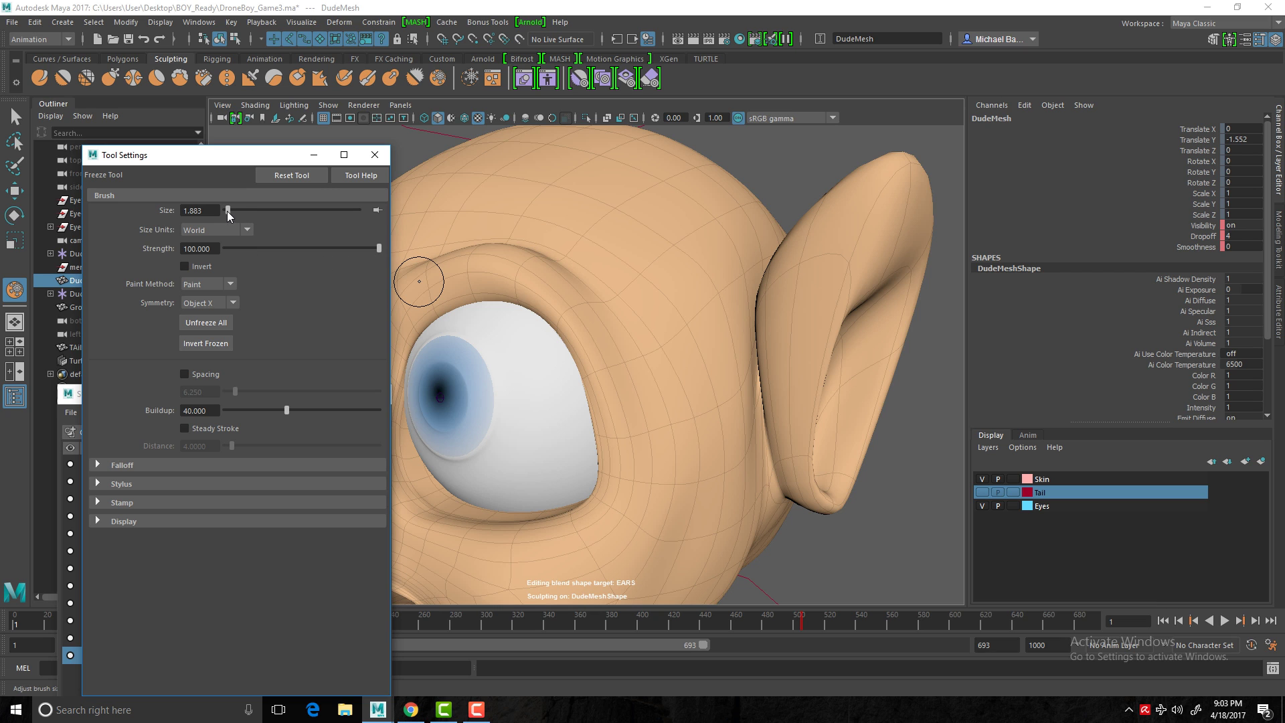
{"action": "left_click_drag", "start_coordinate": [227, 211], "coordinate": [246, 211]}
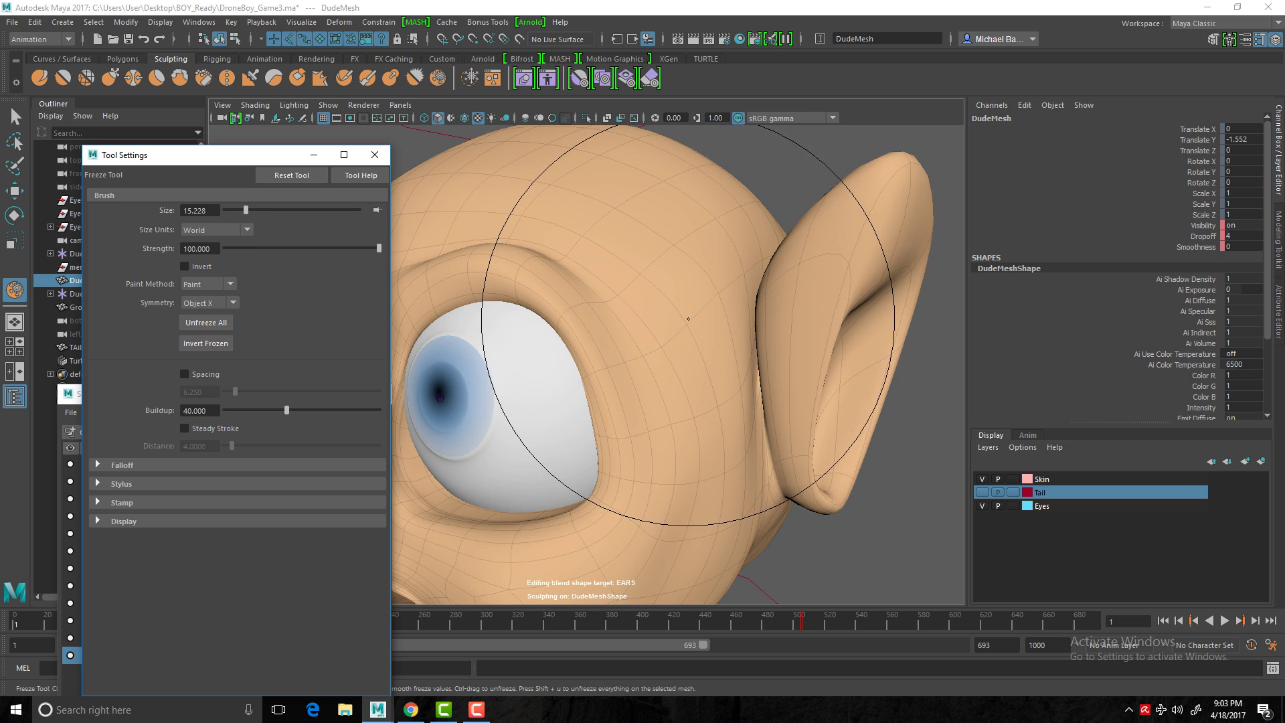
{"action": "key", "text": "b"}
{"action": "left_click_drag", "start_coordinate": [692, 319], "coordinate": [586, 338]}
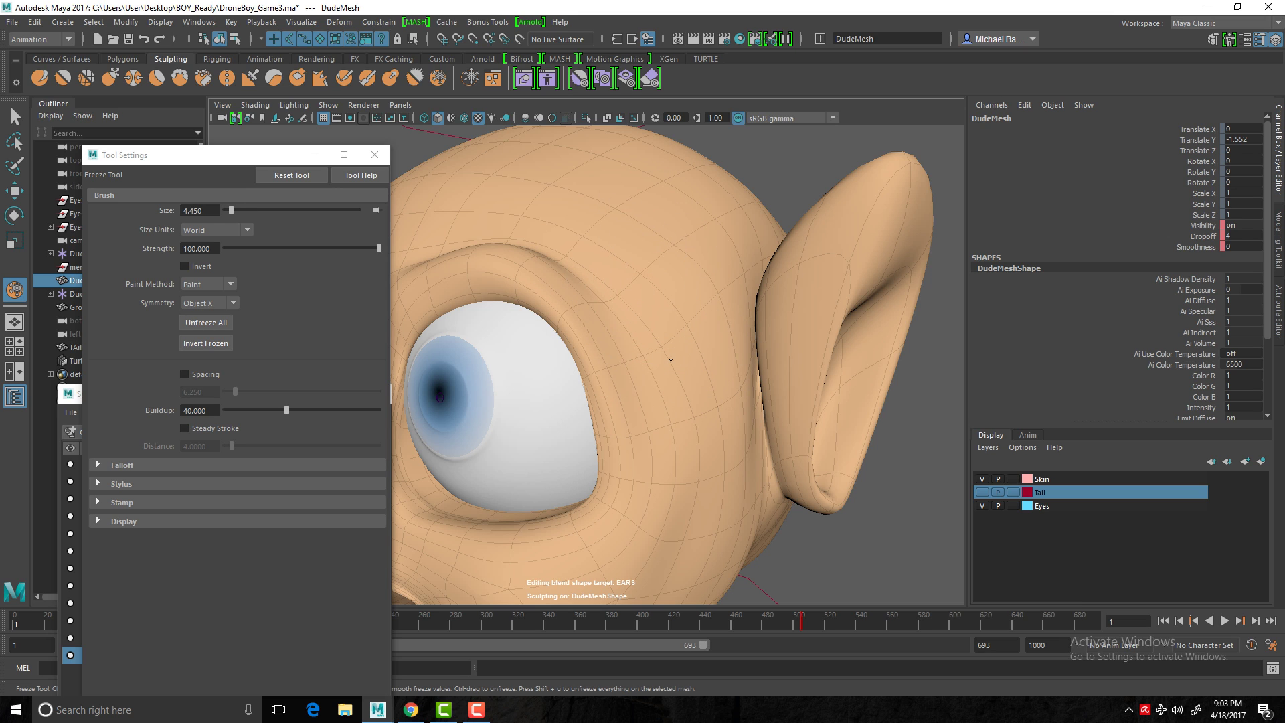
- Show the mesh unsmoothed and paint a frozen area around the eye, across the temple and cheek, to the front edge of the ear
{"action": "key", "text": "1"}
{"action": "mouse_move", "coordinate": [643, 301]}
{"action": "left_mouse_down"}
{"action": "mouse_move", "coordinate": [666, 321]}
{"action": "mouse_move", "coordinate": [665, 353]}
{"action": "left_mouse_up"}
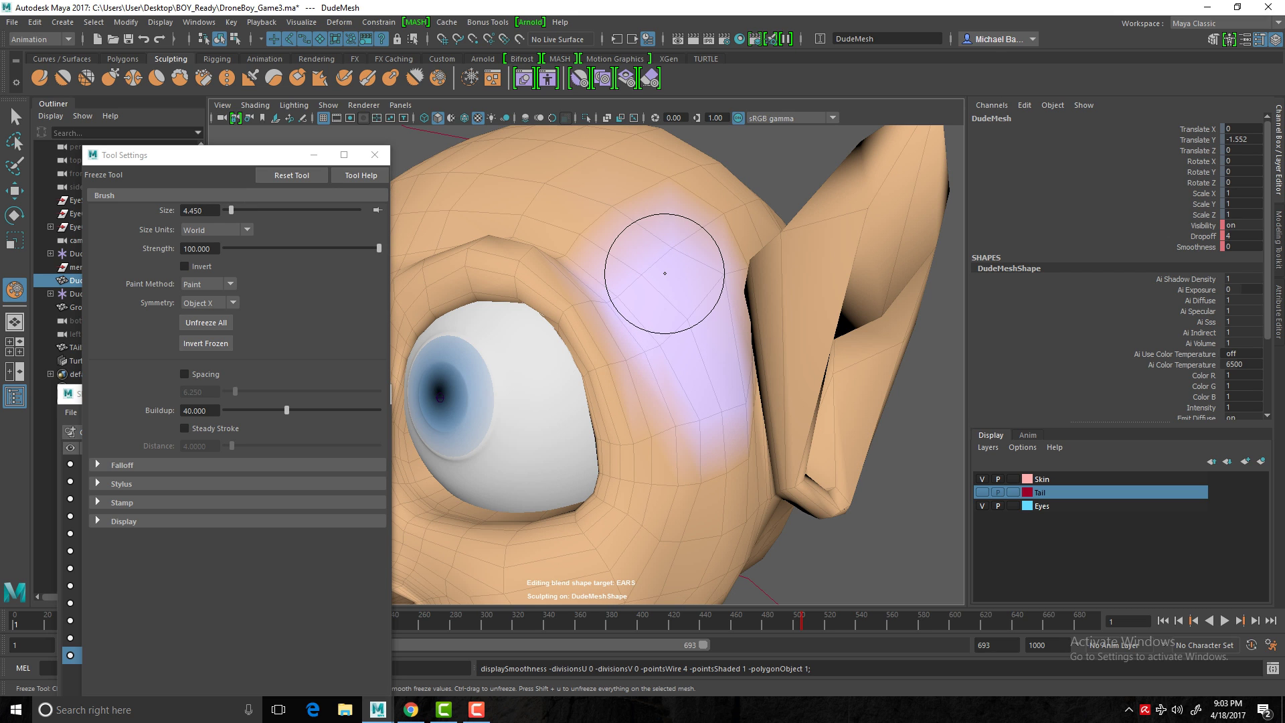
{"action": "key", "text": "3"}
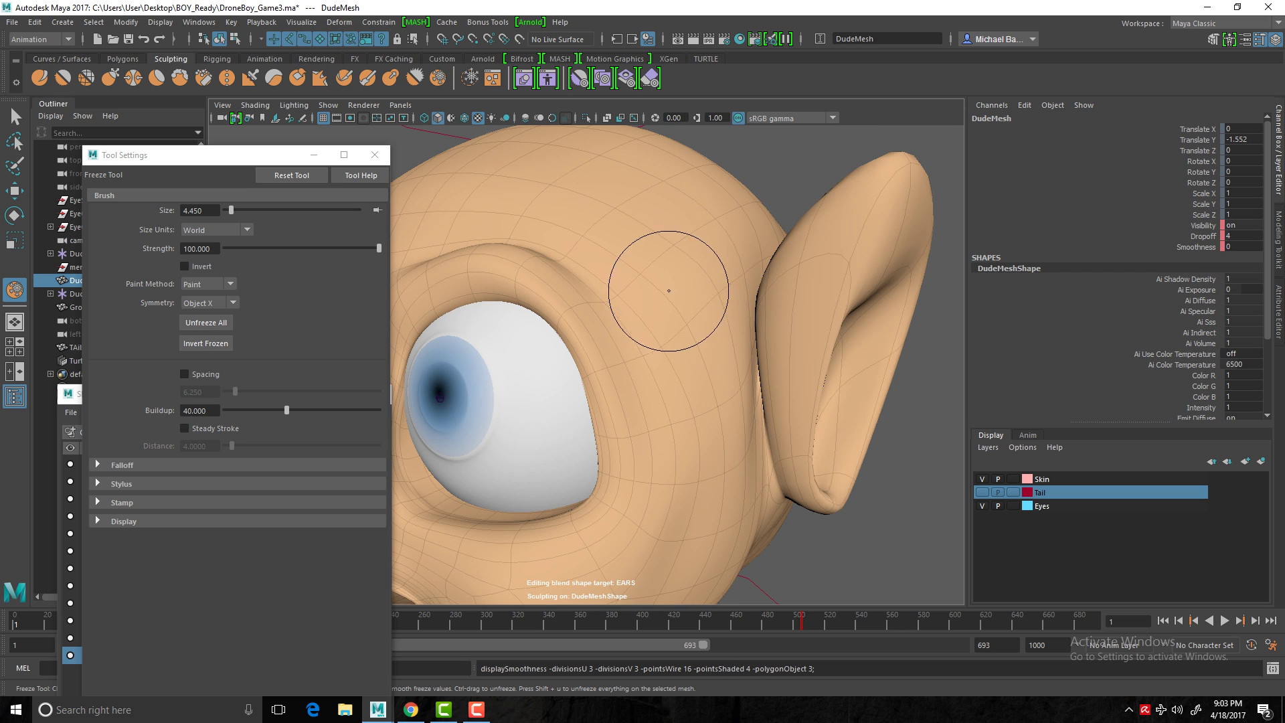
{"action": "key", "text": "1"}
{"action": "left_click_drag", "start_coordinate": [659, 335], "coordinate": [693, 509]}
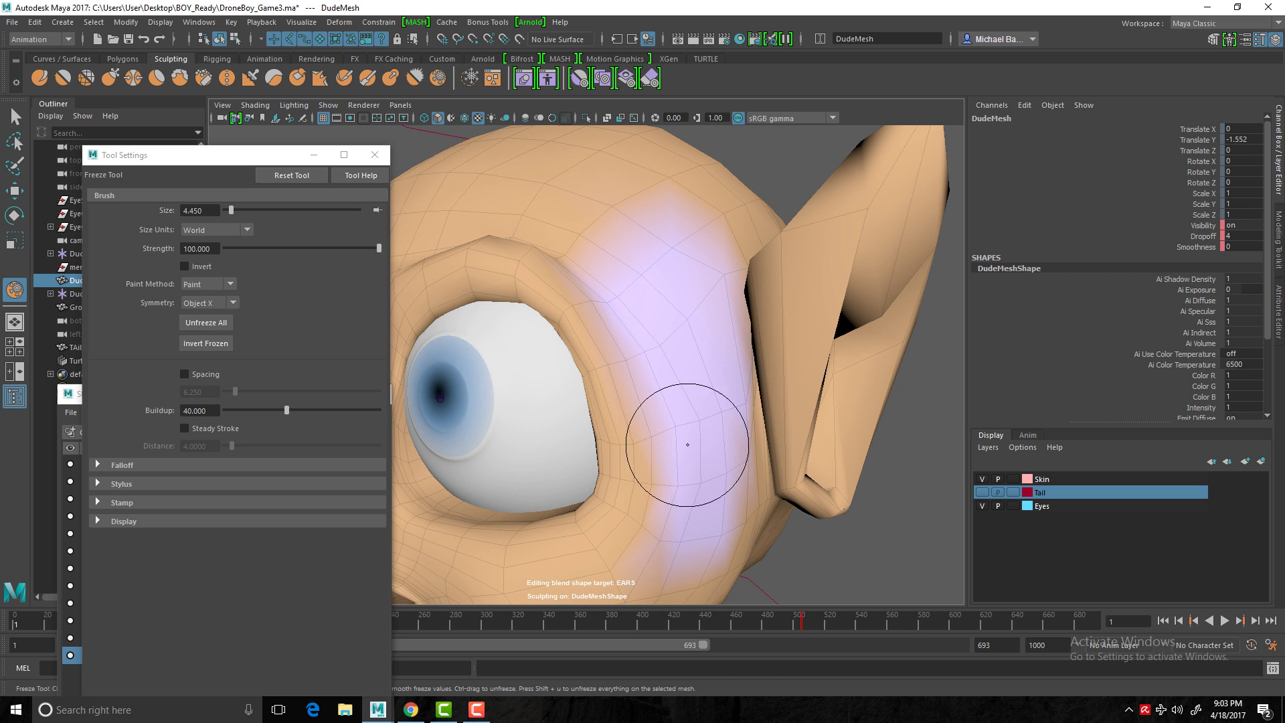
{"action": "left_click_drag", "start_coordinate": [556, 234], "coordinate": [603, 200]}
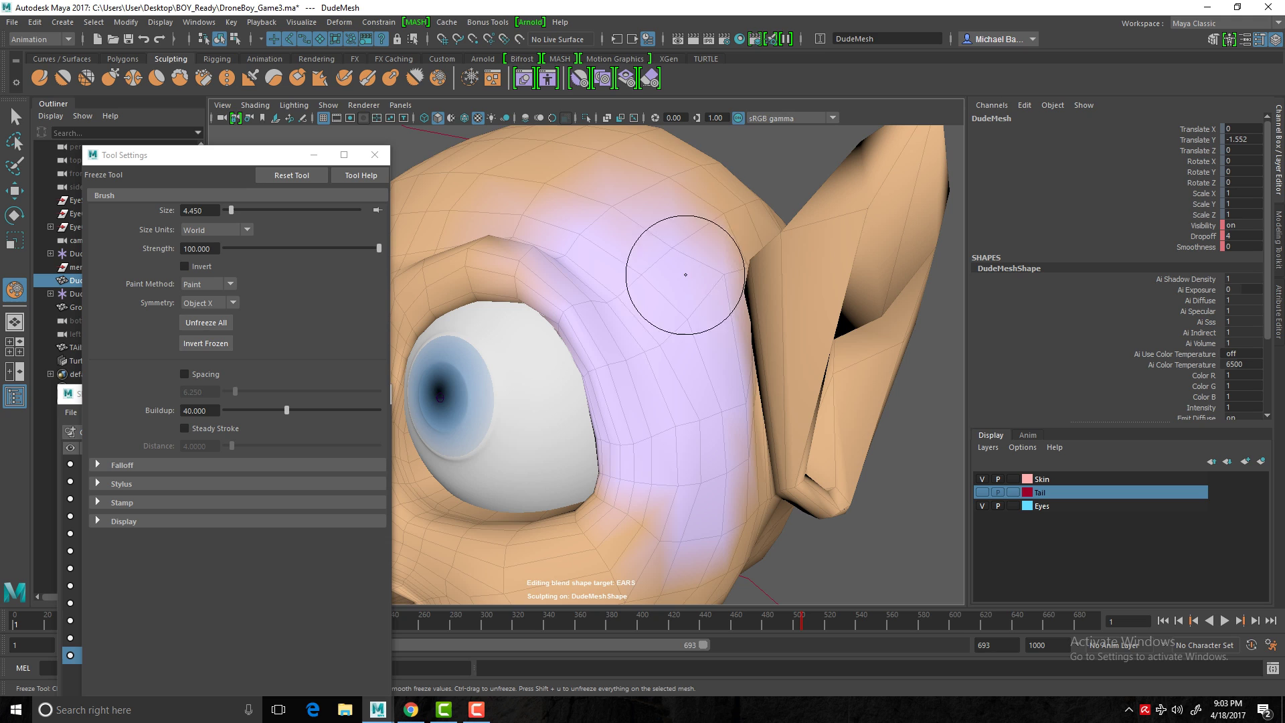
{"action": "mouse_move", "coordinate": [685, 271]}
{"action": "left_mouse_down"}
{"action": "mouse_move", "coordinate": [688, 250]}
{"action": "mouse_move", "coordinate": [690, 281]}
{"action": "left_mouse_up"}
{"action": "mouse_move", "coordinate": [716, 415]}
{"action": "left_mouse_down"}
{"action": "mouse_move", "coordinate": [568, 364]}
{"action": "mouse_move", "coordinate": [459, 234]}
{"action": "mouse_move", "coordinate": [634, 419]}
{"action": "left_mouse_up"}
{"action": "left_click_drag", "start_coordinate": [589, 536], "coordinate": [656, 513]}
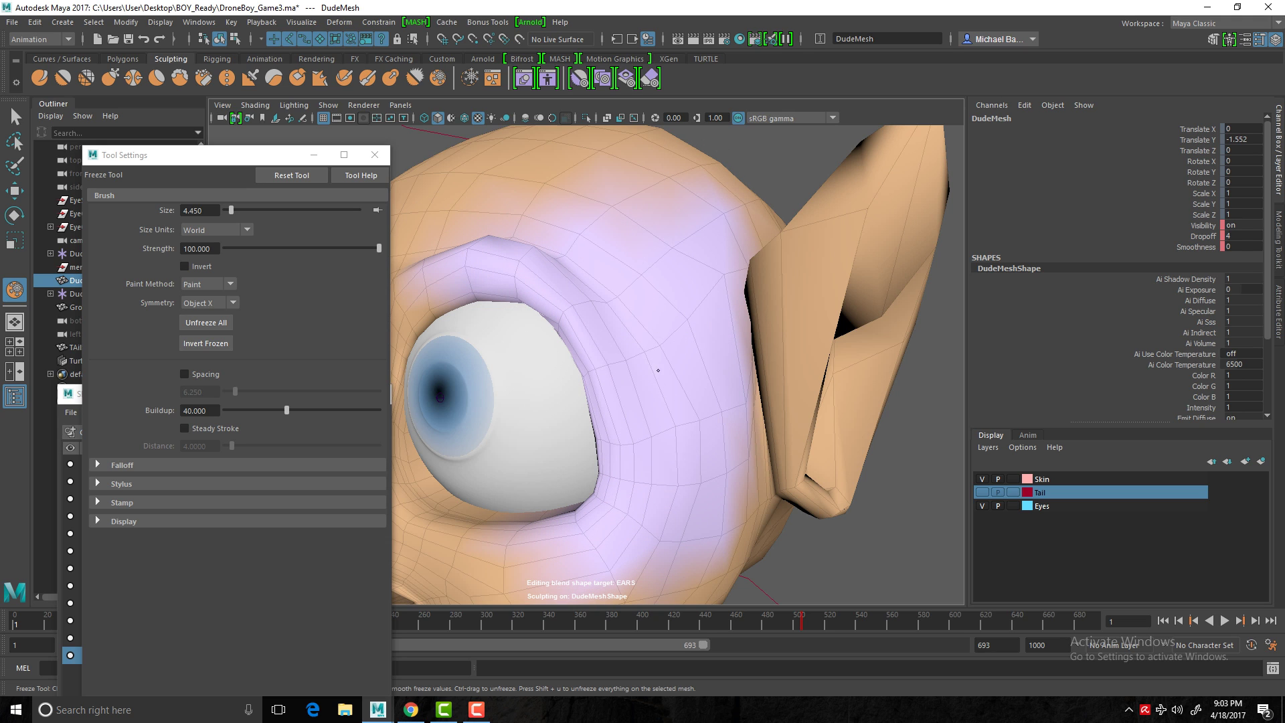
{"action": "left_click_drag", "start_coordinate": [743, 455], "coordinate": [762, 506]}
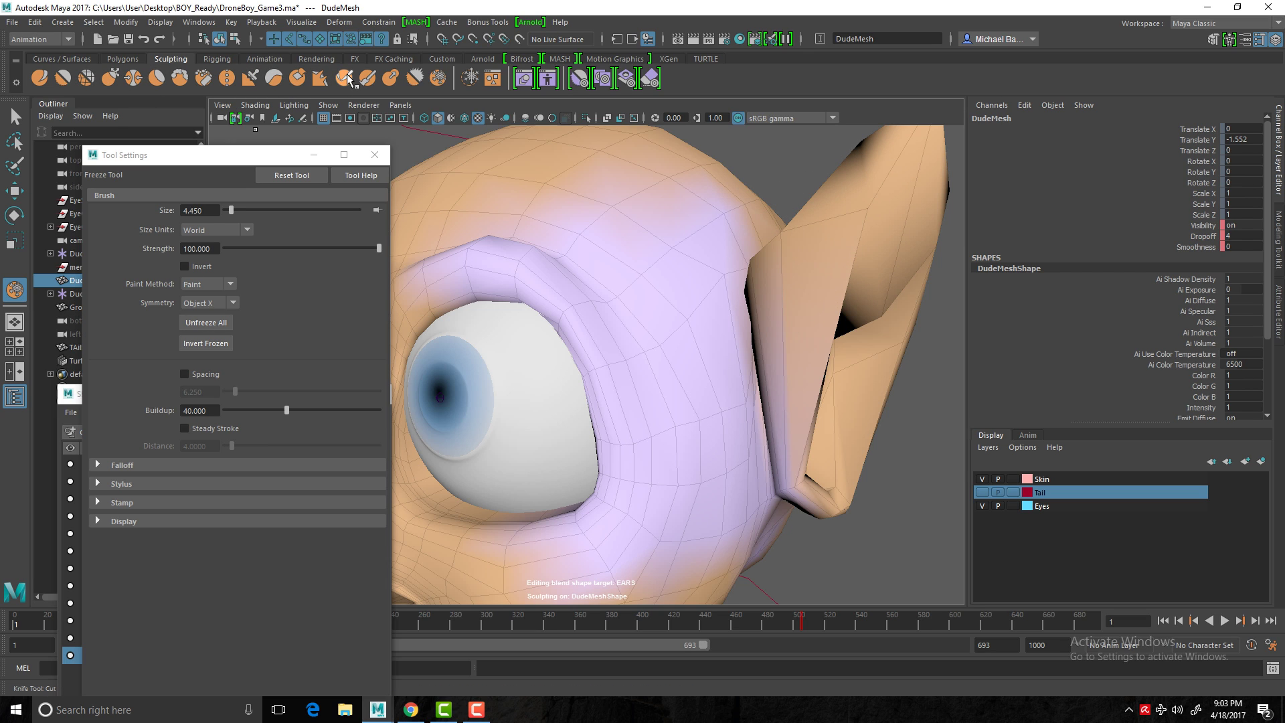
- Move the Freeze tool's settings window aside and close it
{"action": "mouse_move", "coordinate": [184, 161]}
{"action": "left_mouse_down"}
{"action": "mouse_move", "coordinate": [185, 132]}
{"action": "mouse_move", "coordinate": [170, 324]}
{"action": "left_mouse_up"}
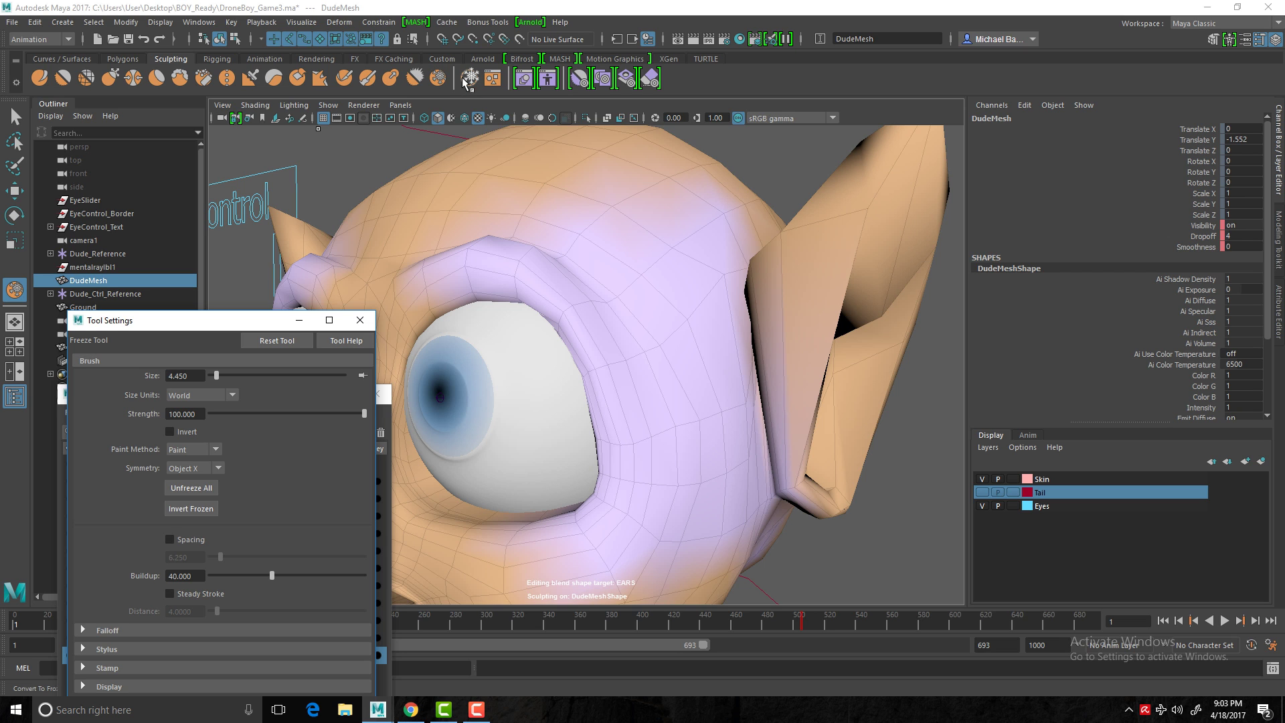
{"action": "left_click_drag", "start_coordinate": [181, 329], "coordinate": [343, 223]}
{"action": "left_click", "coordinate": [523, 215]}
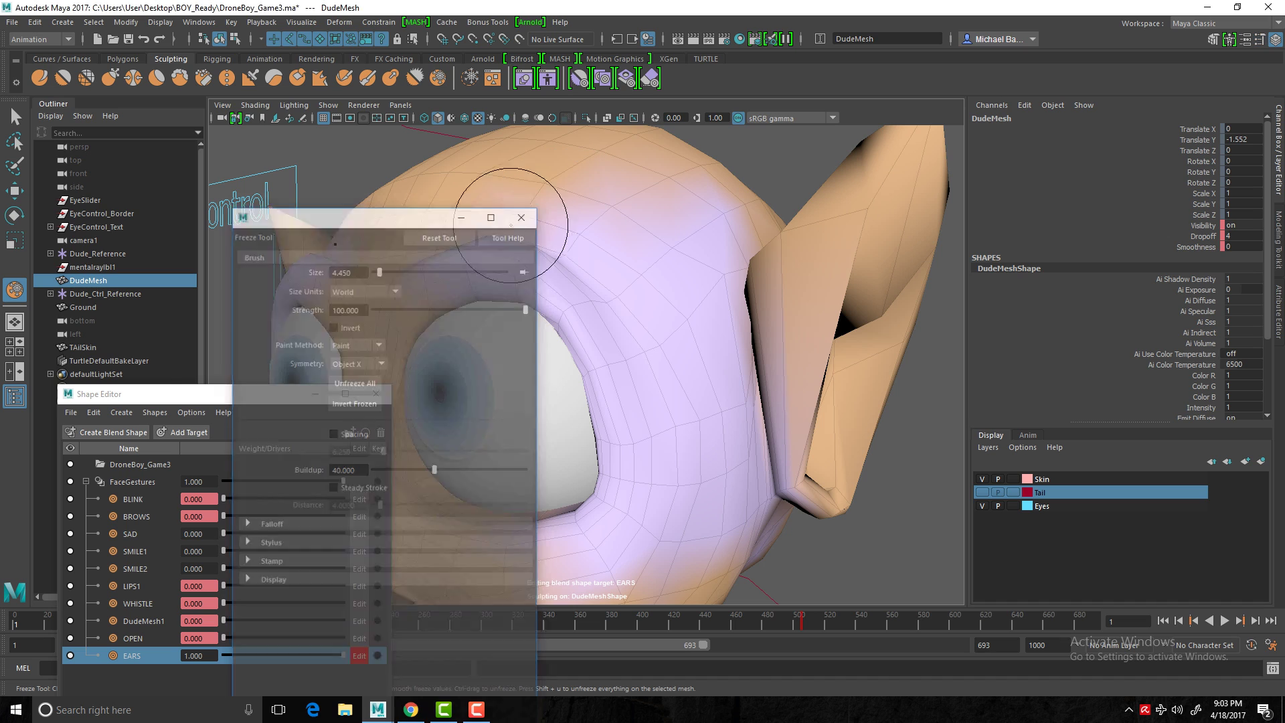
- Bring the Shape Editor into view, stop editing the EARS target and deselect it
{"action": "left_click_drag", "start_coordinate": [148, 394], "coordinate": [176, 160]}
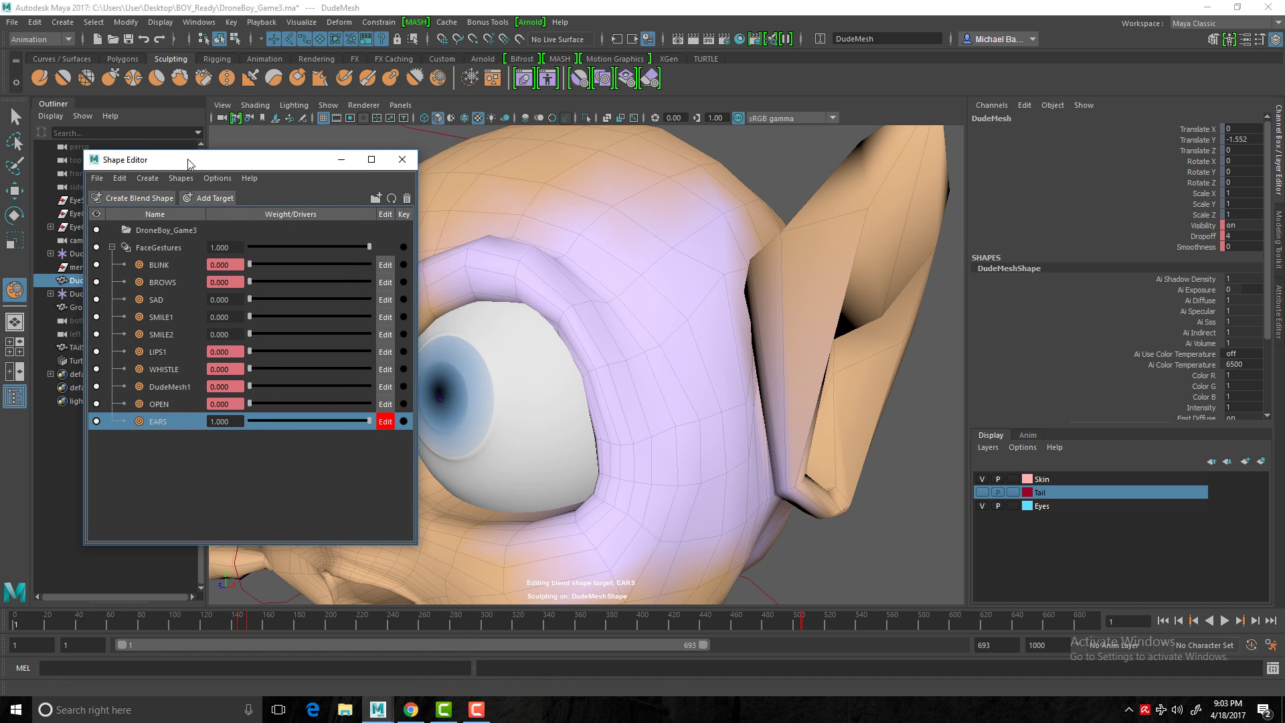
{"action": "left_click", "coordinate": [469, 79]}
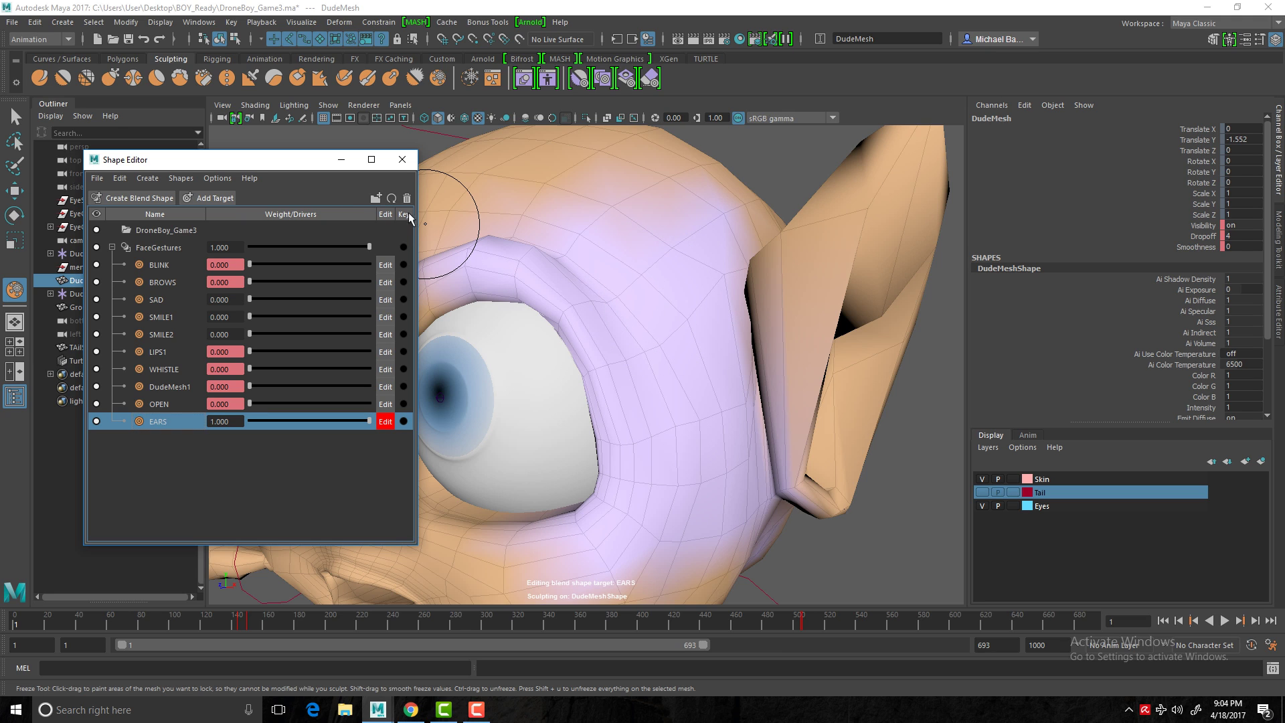
{"action": "left_click_drag", "start_coordinate": [304, 164], "coordinate": [310, 139]}
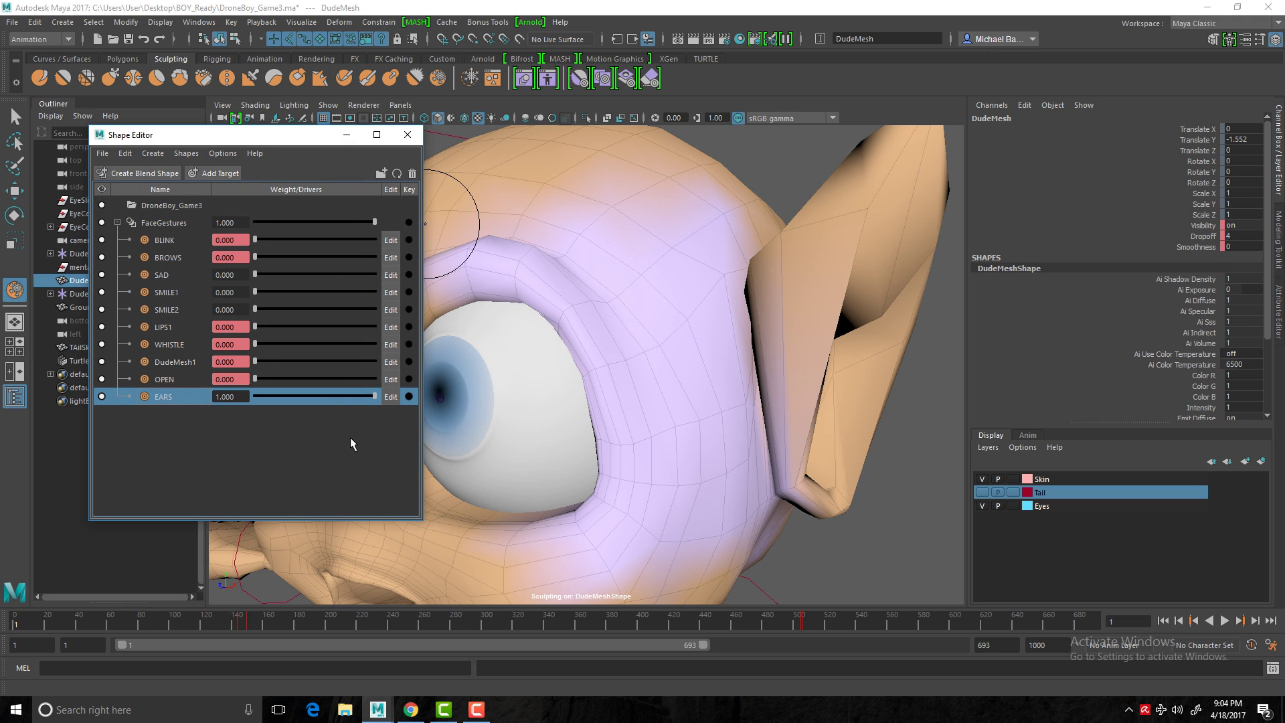
{"action": "left_click", "coordinate": [350, 437]}
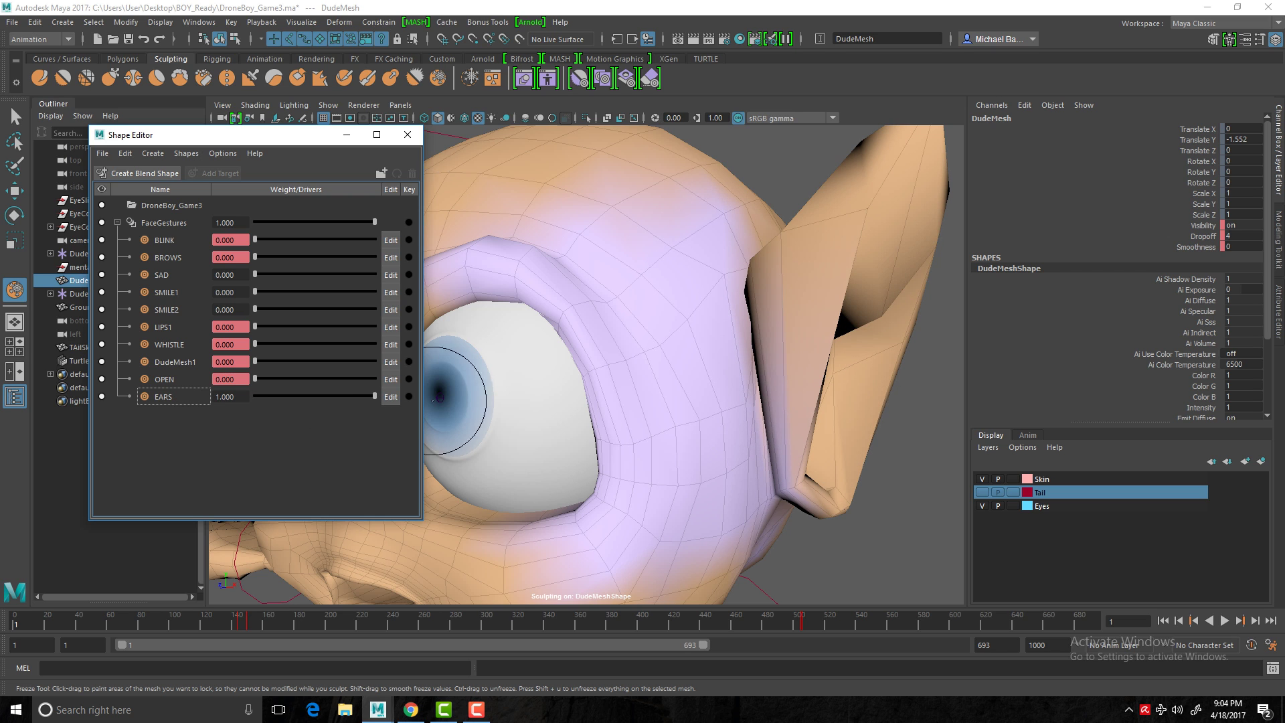
- Show the boy's mesh smoothed again and unfreeze all of its frozen areas
{"action": "left_click", "coordinate": [674, 309]}
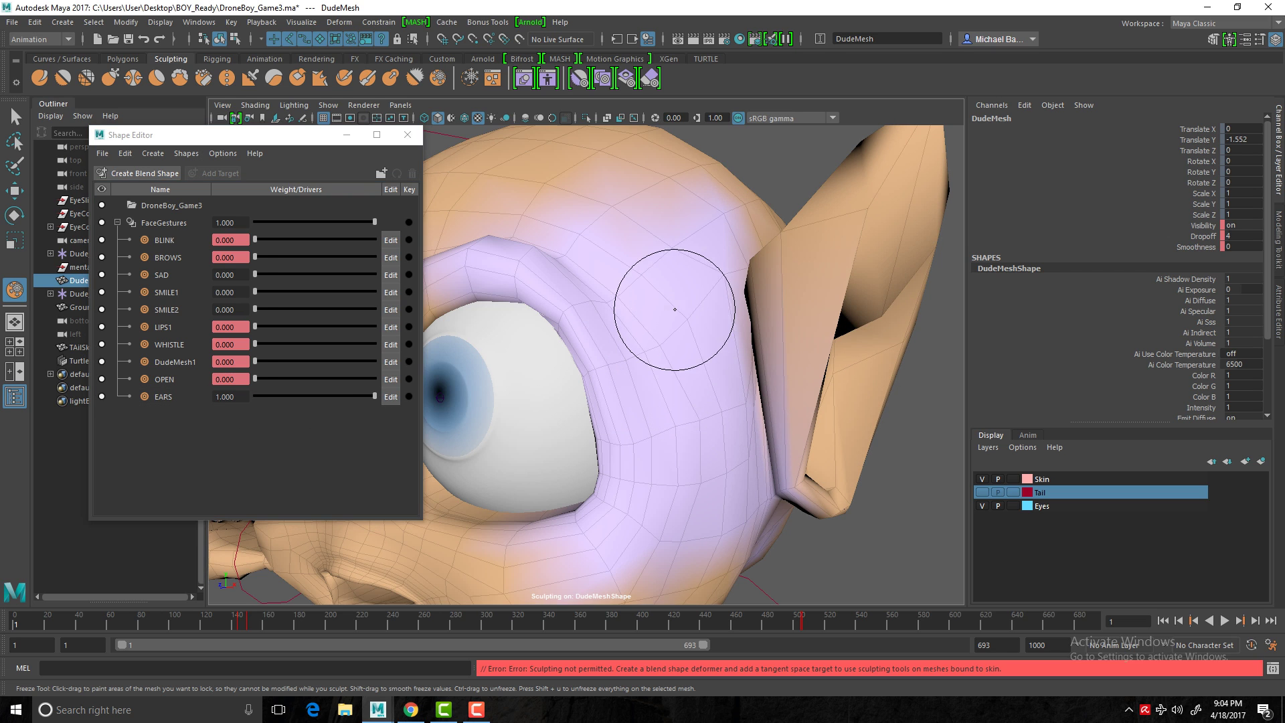
{"action": "scroll", "coordinate": [675, 310], "scroll_direction": "down", "scroll_amount": 6}
{"action": "key", "text": "3"}
{"action": "key", "text": "shift+u"}
{"action": "scroll", "coordinate": [602, 336], "scroll_direction": "up", "scroll_amount": 3}
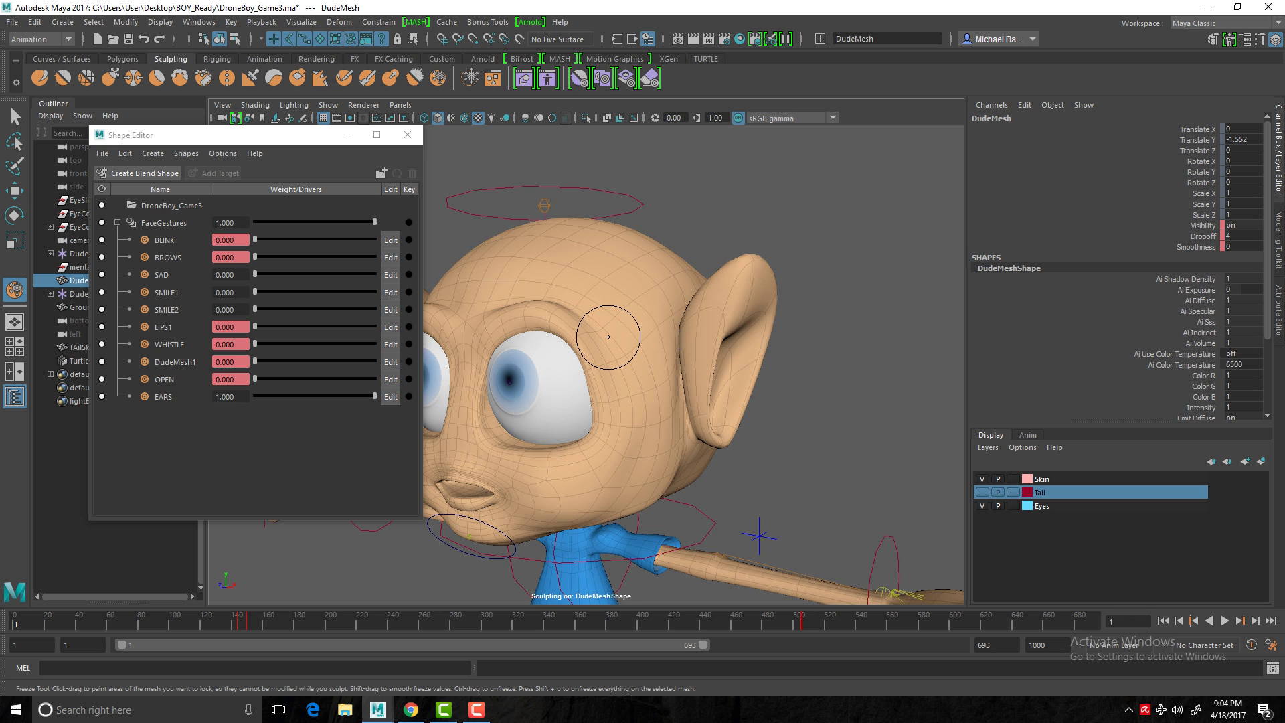
- Set the EARS target's weight to 0 and inspect the head with its original ears
{"action": "scroll", "coordinate": [608, 337], "scroll_direction": "down", "scroll_amount": 2}
{"action": "left_click_drag", "start_coordinate": [571, 350], "coordinate": [629, 341], "text": "alt"}
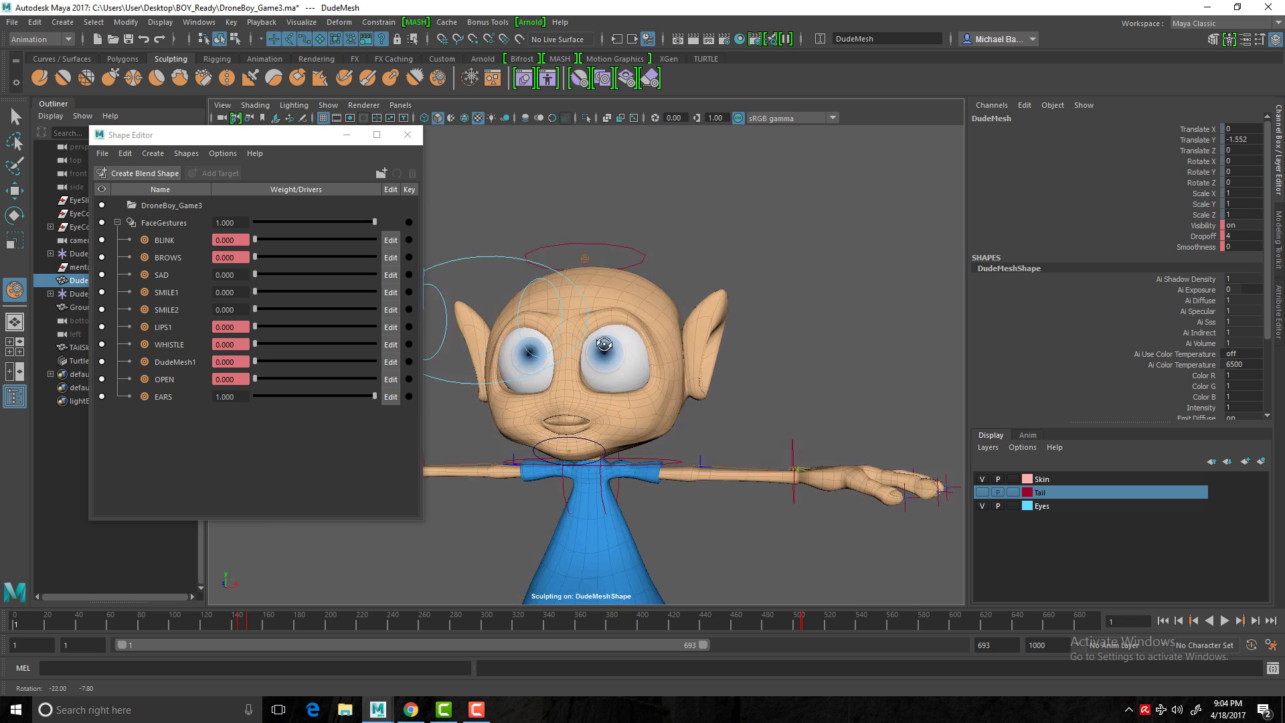
{"action": "mouse_move", "coordinate": [629, 342]}
{"action": "right_mouse_down", "text": "alt"}
{"action": "mouse_move", "coordinate": [727, 431]}
{"action": "mouse_move", "coordinate": [619, 345]}
{"action": "right_mouse_up", "text": "alt"}
{"action": "middle_click_drag", "start_coordinate": [619, 345], "coordinate": [671, 304], "text": "alt"}
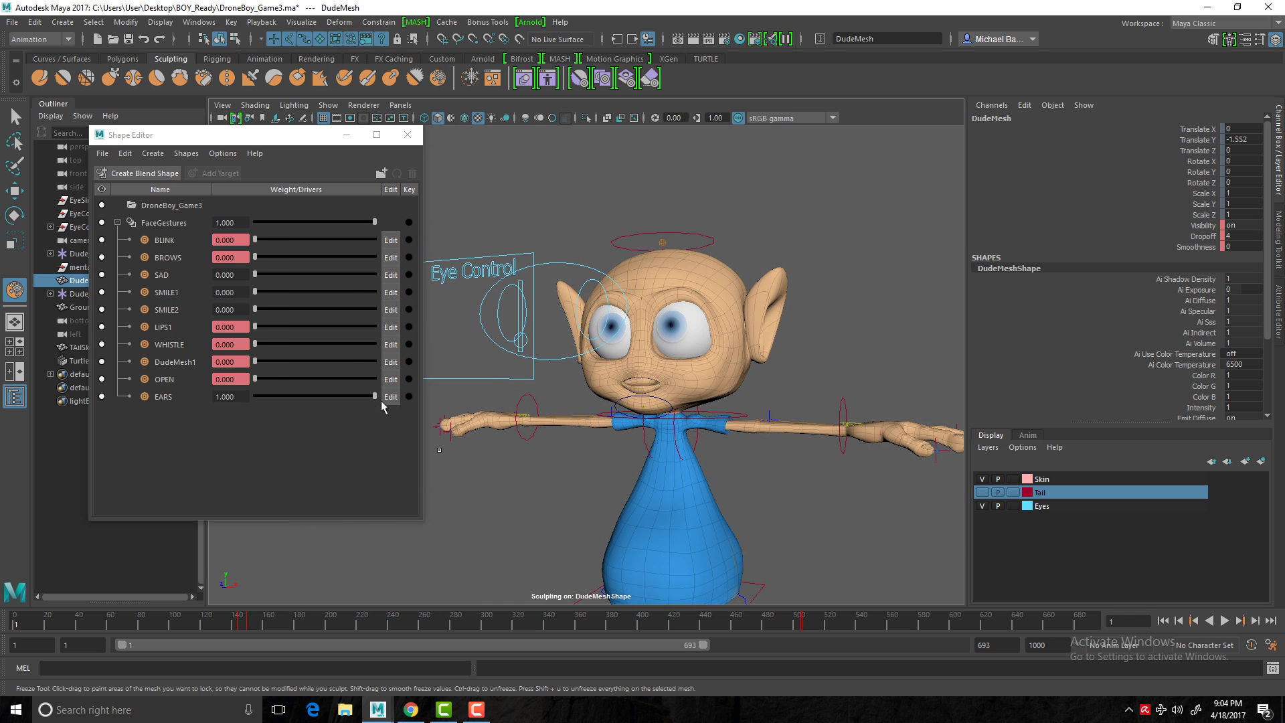
{"action": "left_click_drag", "start_coordinate": [374, 396], "coordinate": [251, 422]}
{"action": "mouse_move", "coordinate": [716, 361]}
{"action": "left_mouse_down", "text": "alt"}
{"action": "mouse_move", "coordinate": [743, 355]}
{"action": "mouse_move", "coordinate": [697, 356]}
{"action": "left_mouse_up", "text": "alt"}
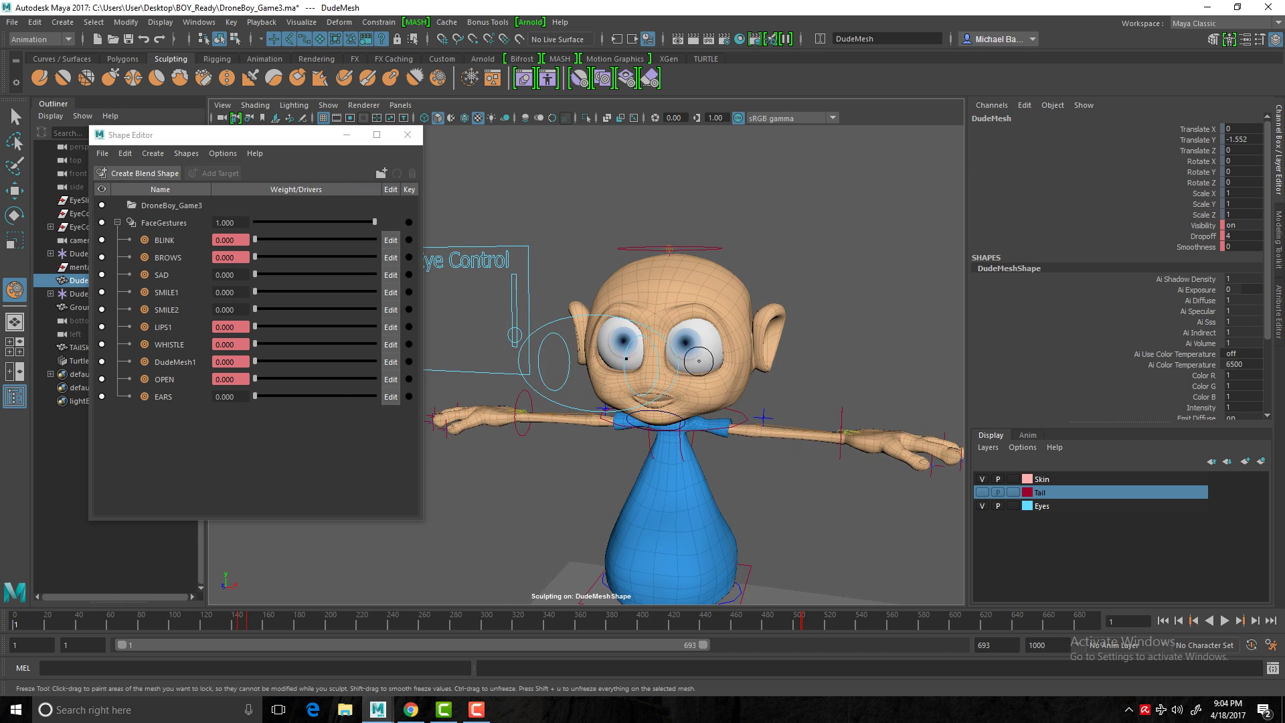
{"action": "middle_click_drag", "start_coordinate": [698, 356], "coordinate": [718, 356], "text": "alt"}
{"action": "mouse_move", "coordinate": [723, 357]}
{"action": "right_mouse_down", "text": "alt"}
{"action": "mouse_move", "coordinate": [914, 465]}
{"action": "mouse_move", "coordinate": [803, 423]}
{"action": "right_mouse_up", "text": "alt"}
{"action": "mouse_move", "coordinate": [653, 373]}
{"action": "left_mouse_down", "text": "alt"}
{"action": "mouse_move", "coordinate": [690, 368]}
{"action": "mouse_move", "coordinate": [666, 366]}
{"action": "left_mouse_up", "text": "alt"}
{"action": "mouse_move", "coordinate": [311, 140]}
{"action": "left_mouse_down"}
{"action": "mouse_move", "coordinate": [300, 215]}
{"action": "mouse_move", "coordinate": [345, 141]}
{"action": "mouse_move", "coordinate": [313, 131]}
{"action": "left_mouse_up"}
{"action": "middle_click_drag", "start_coordinate": [613, 443], "coordinate": [631, 438], "text": "alt"}
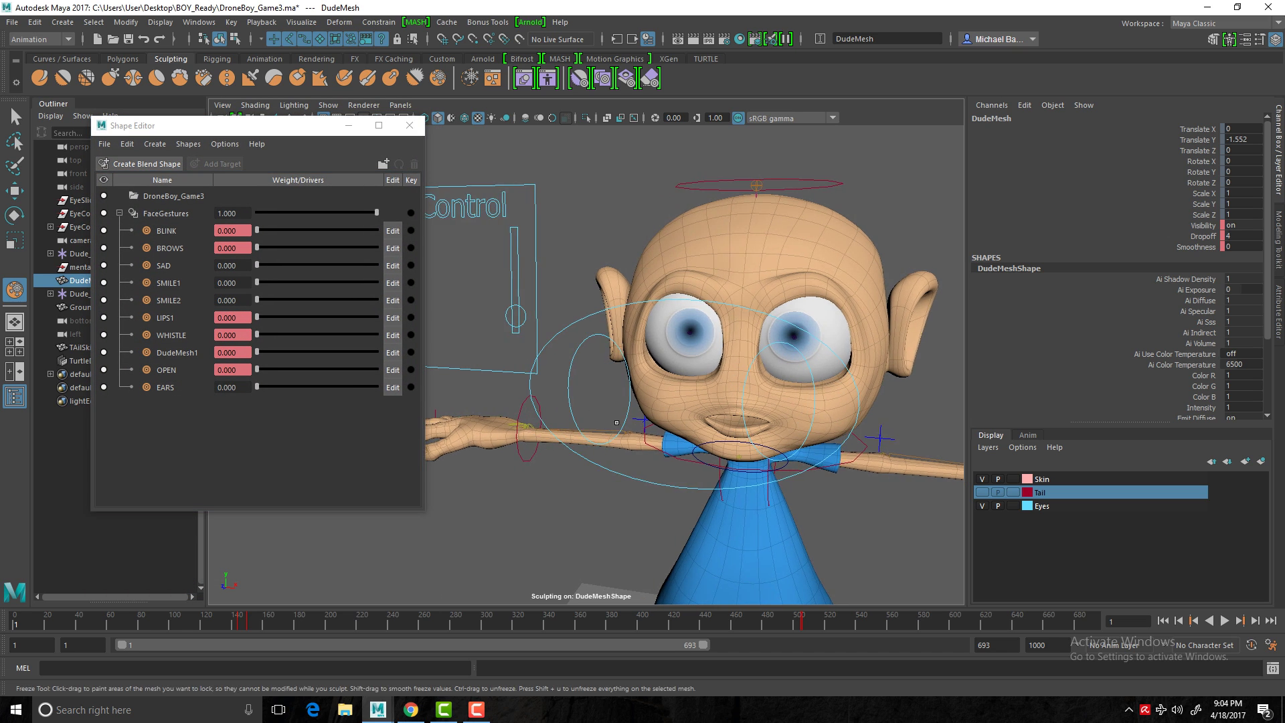
{"action": "right_click_drag", "start_coordinate": [631, 438], "coordinate": [615, 397], "text": "alt"}
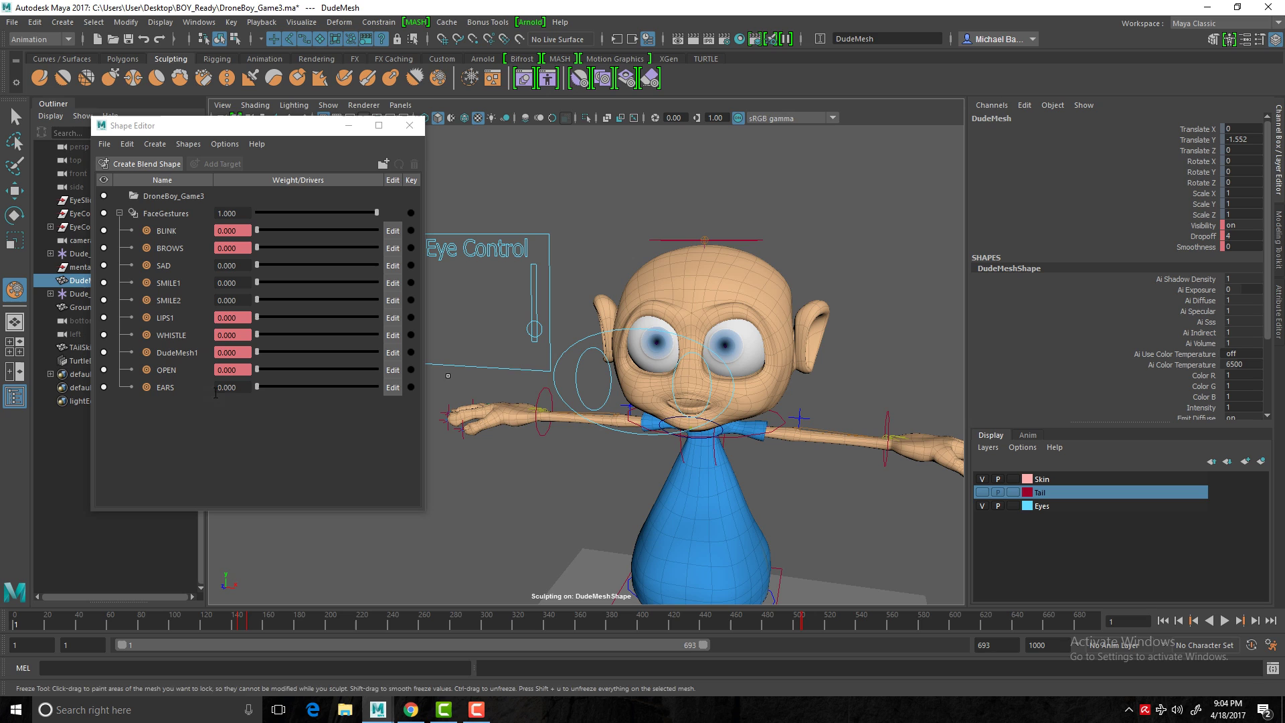
{"action": "left_click_drag", "start_coordinate": [257, 387], "coordinate": [188, 408]}
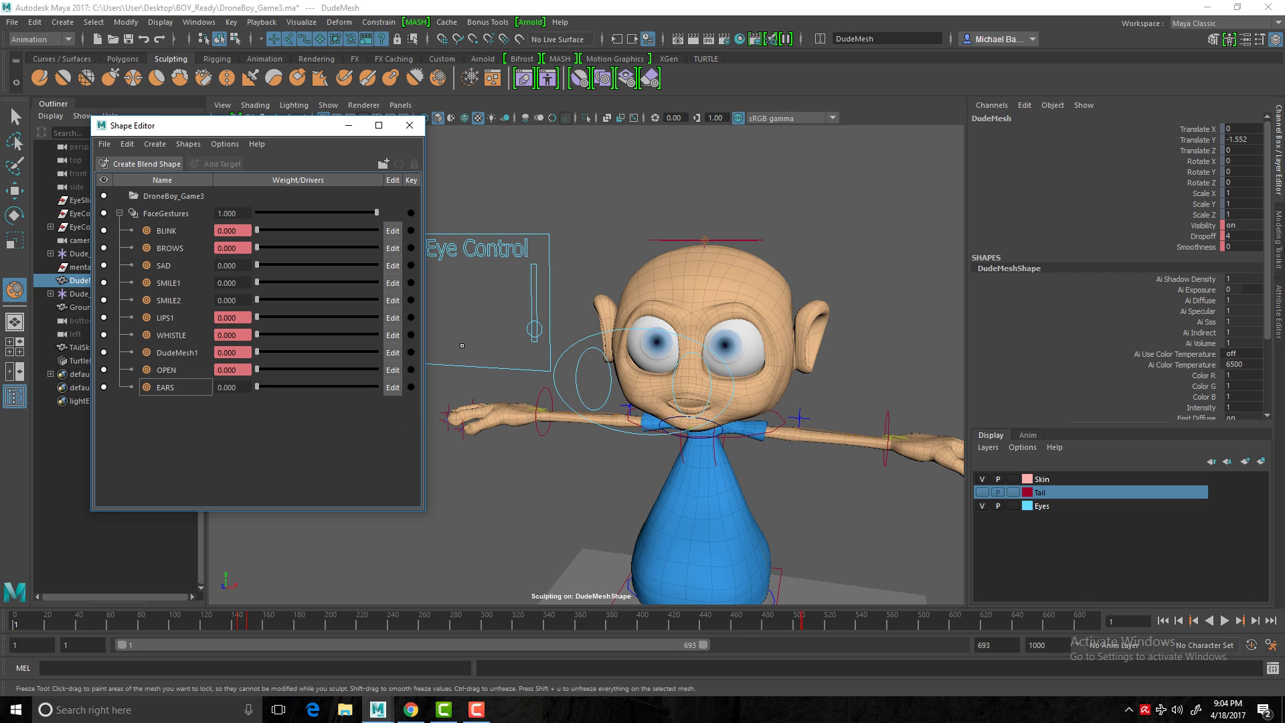
- Move the Shape Editor aside and raise the Ctrl_Eye_Blink_Rt control along its Eye Control track to a Translate Y of 17.31
{"action": "left_click_drag", "start_coordinate": [269, 132], "coordinate": [127, 419]}
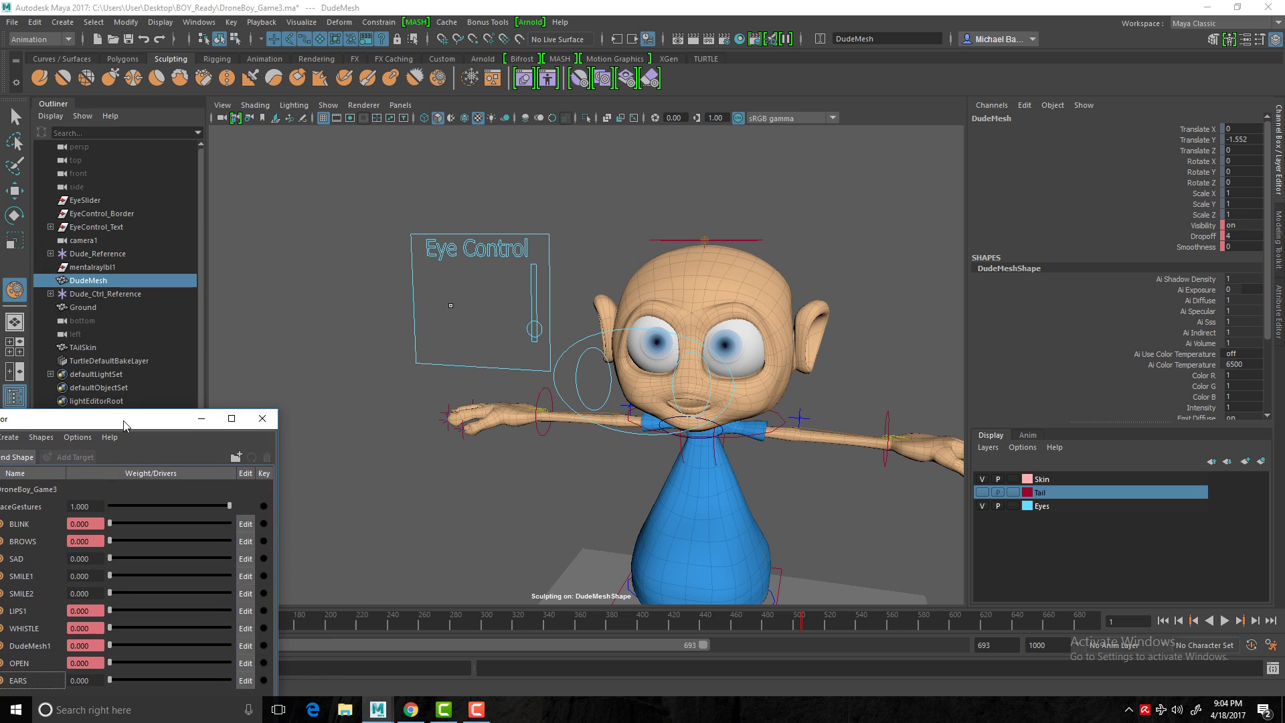
{"action": "right_click_drag", "start_coordinate": [482, 315], "coordinate": [519, 301], "text": "alt"}
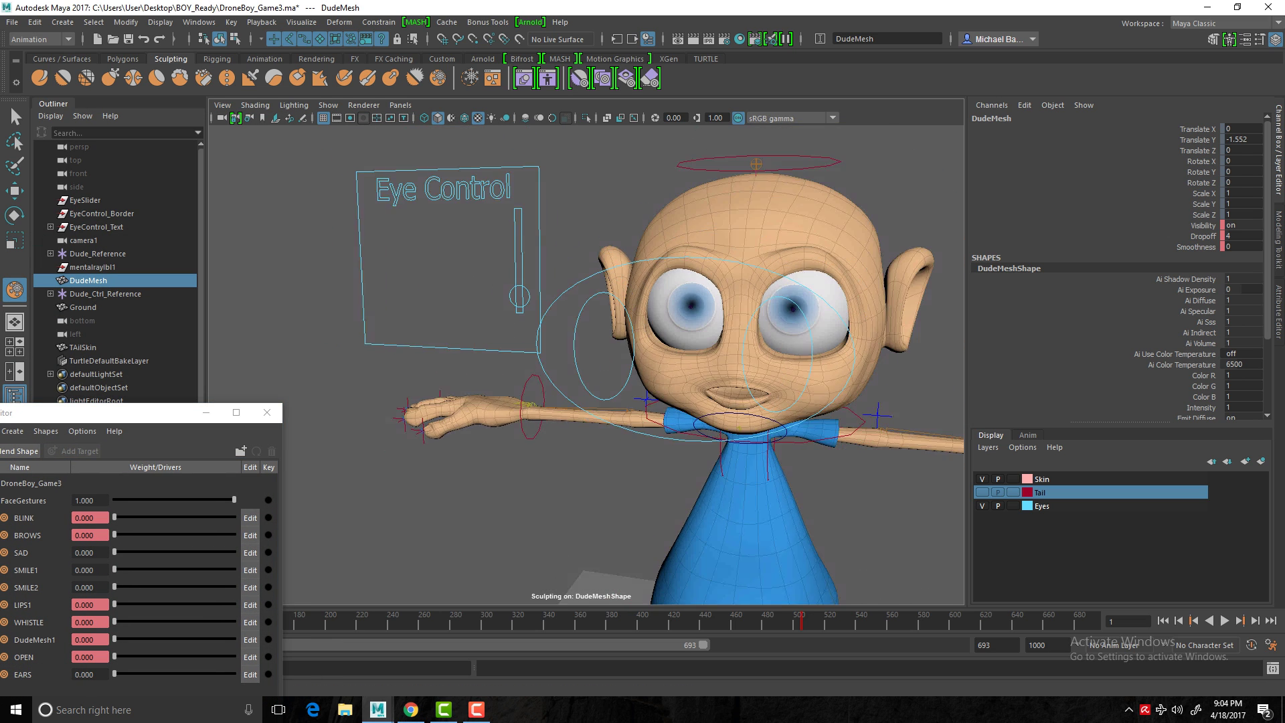
{"action": "middle_click_drag", "start_coordinate": [524, 362], "coordinate": [551, 393], "text": "alt"}
{"action": "left_click_drag", "start_coordinate": [550, 393], "coordinate": [589, 395], "text": "alt"}
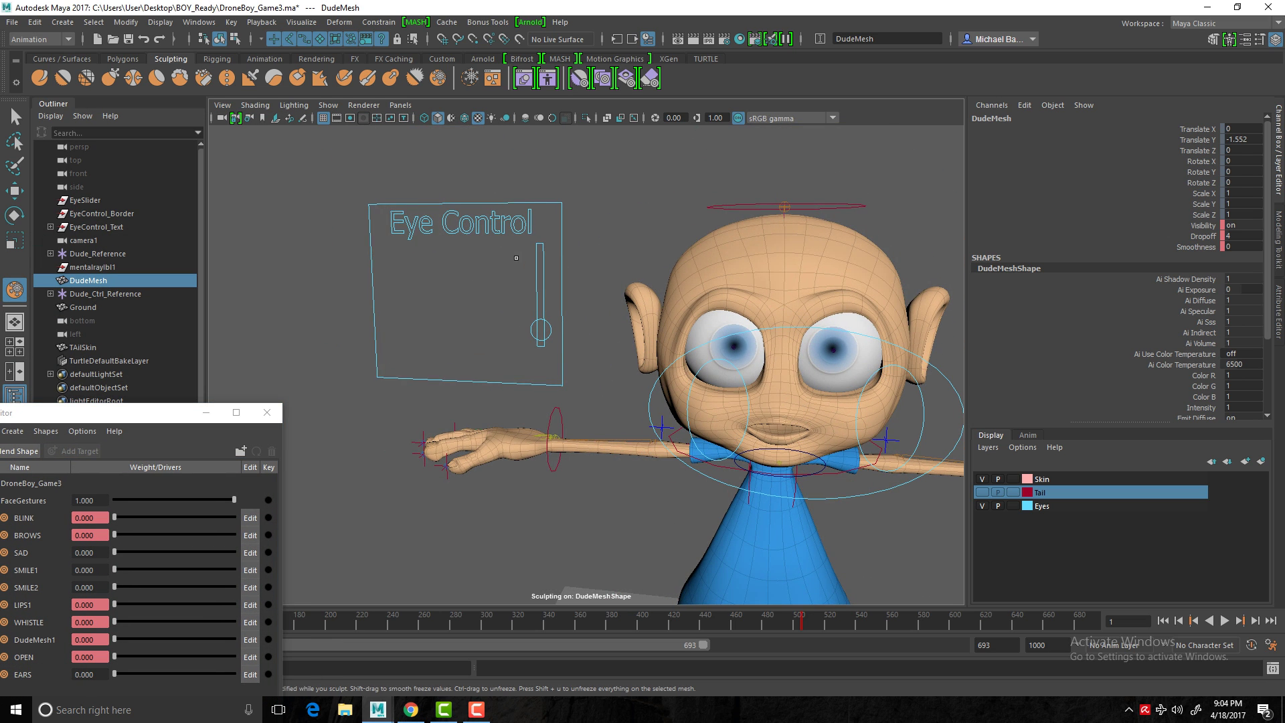
{"action": "key", "text": "w"}
{"action": "left_click", "coordinate": [535, 330]}
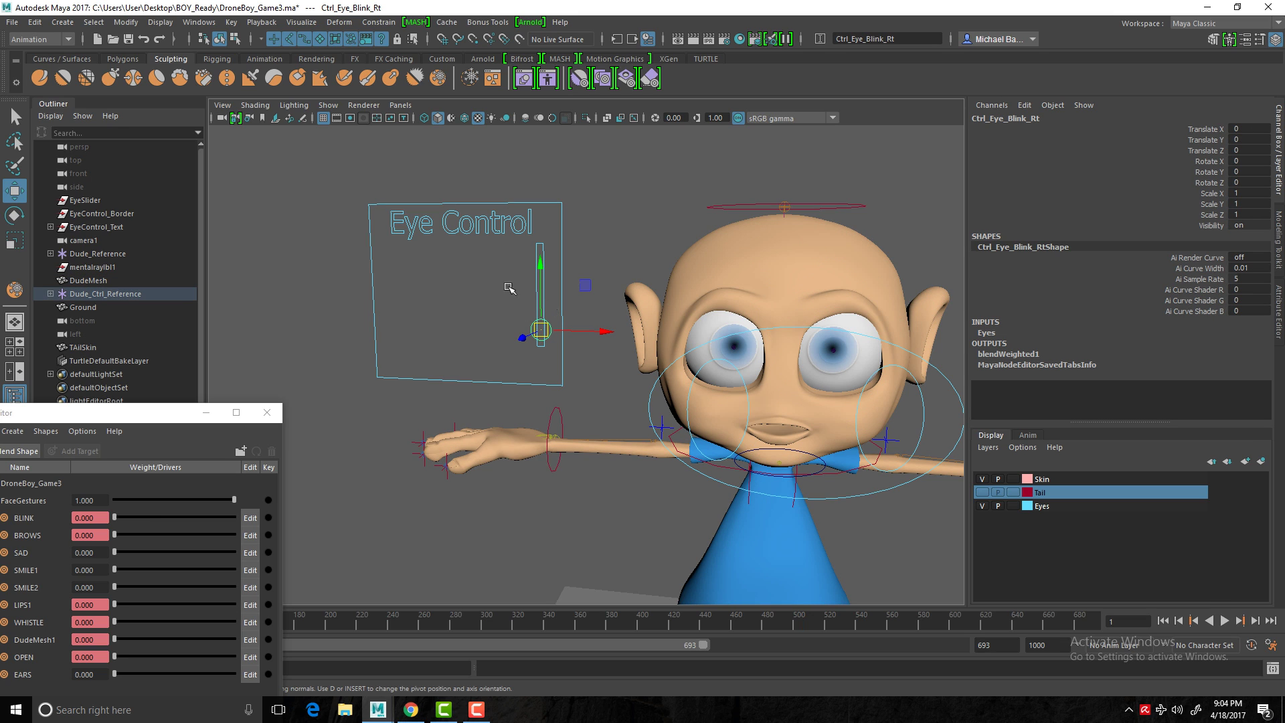
{"action": "left_click_drag", "start_coordinate": [540, 272], "coordinate": [535, 174]}
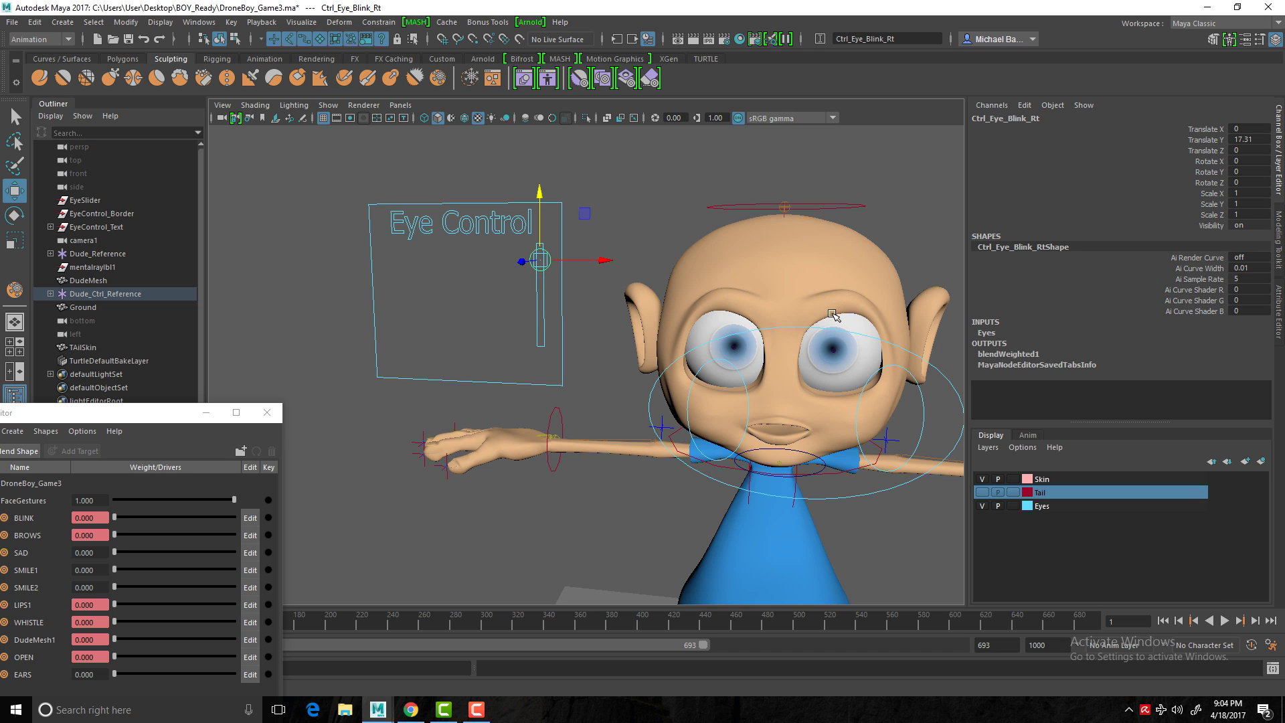
- Bring the Shape Editor back, try the BLINK weight slider and return the blink control to a Translate Y of 0
{"action": "left_click_drag", "start_coordinate": [160, 418], "coordinate": [285, 200]}
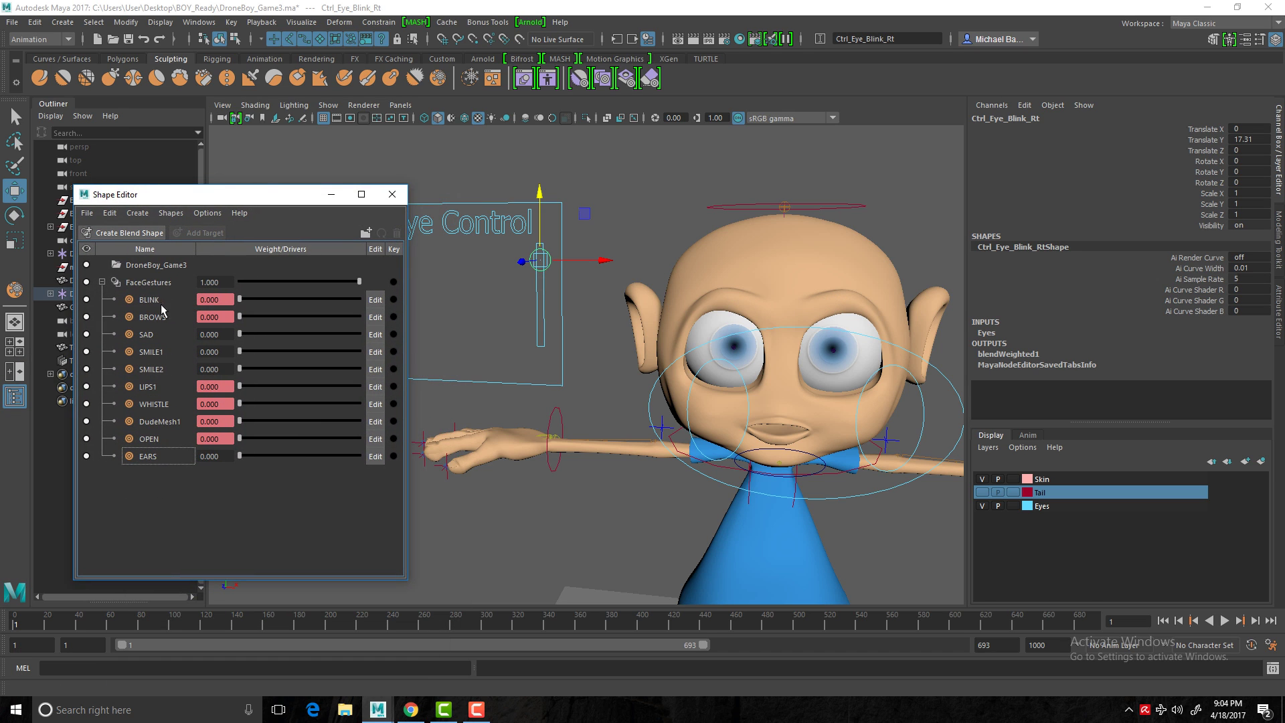
{"action": "left_click_drag", "start_coordinate": [239, 300], "coordinate": [194, 297]}
{"action": "left_click_drag", "start_coordinate": [540, 195], "coordinate": [542, 362]}
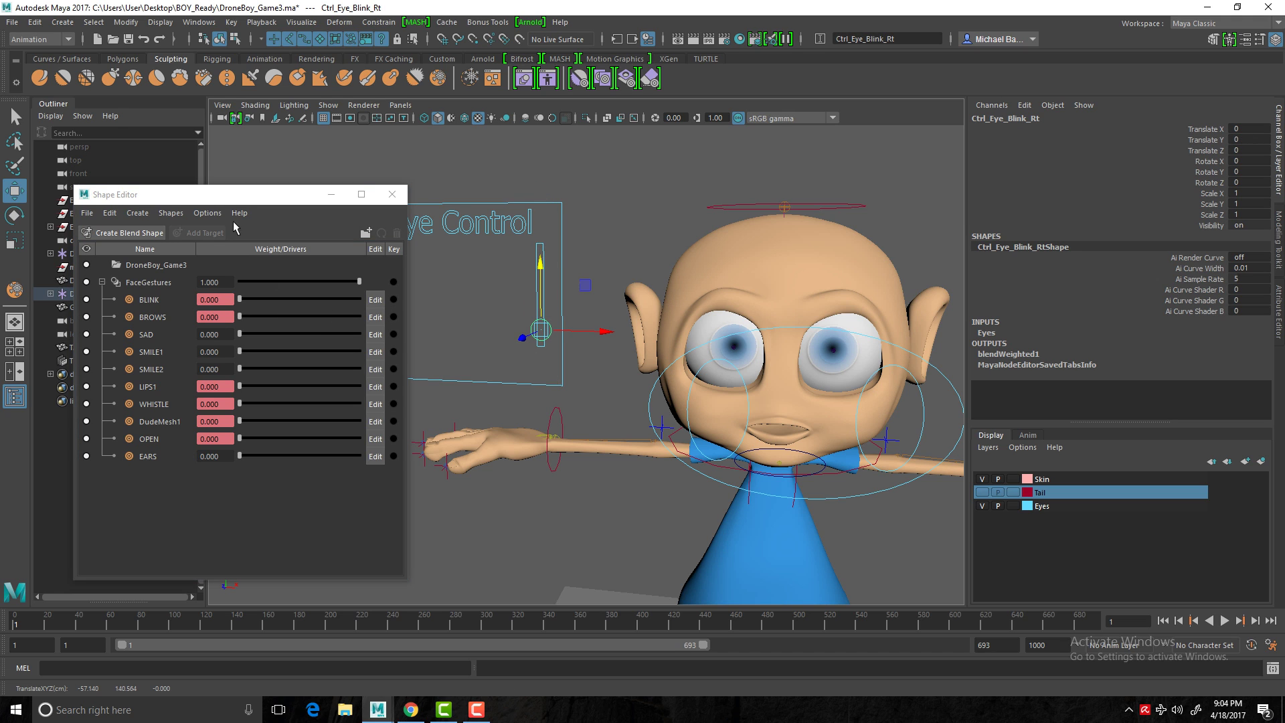
- Test the blink control along its track again, try a small BLINK weight and return both to 0
{"action": "left_click_drag", "start_coordinate": [233, 197], "coordinate": [184, 174]}
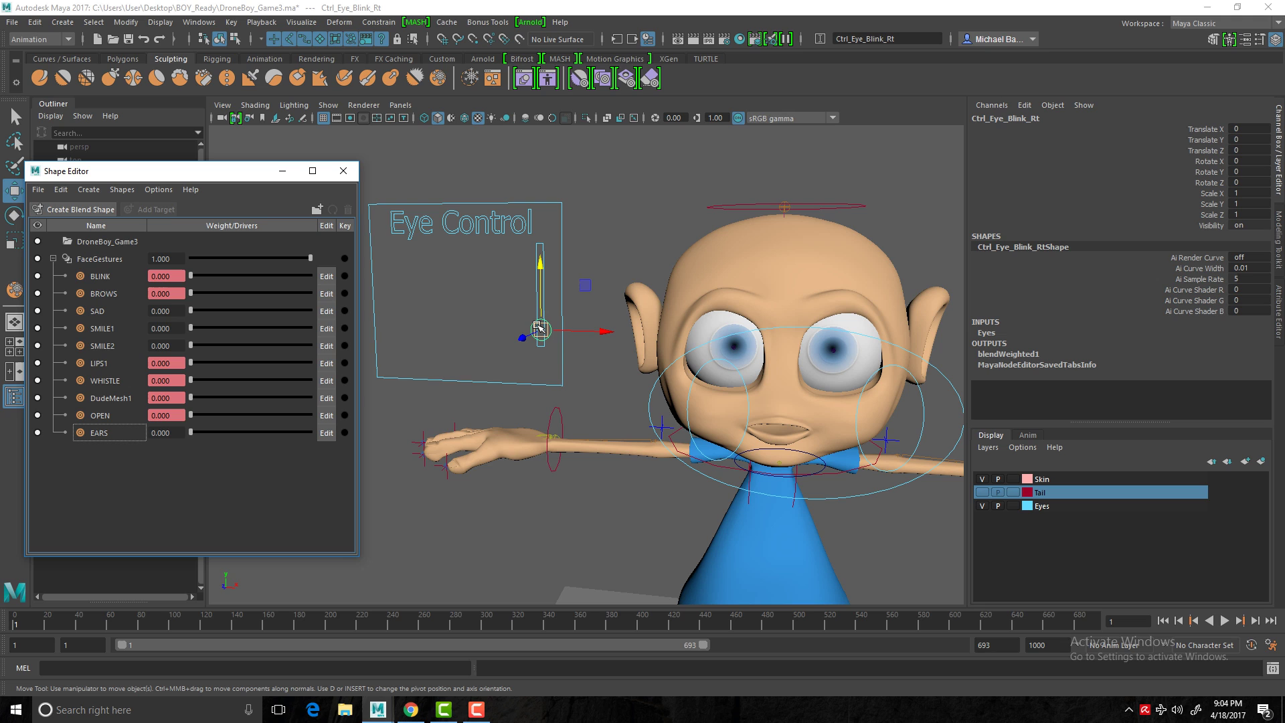
{"action": "left_click", "coordinate": [545, 426]}
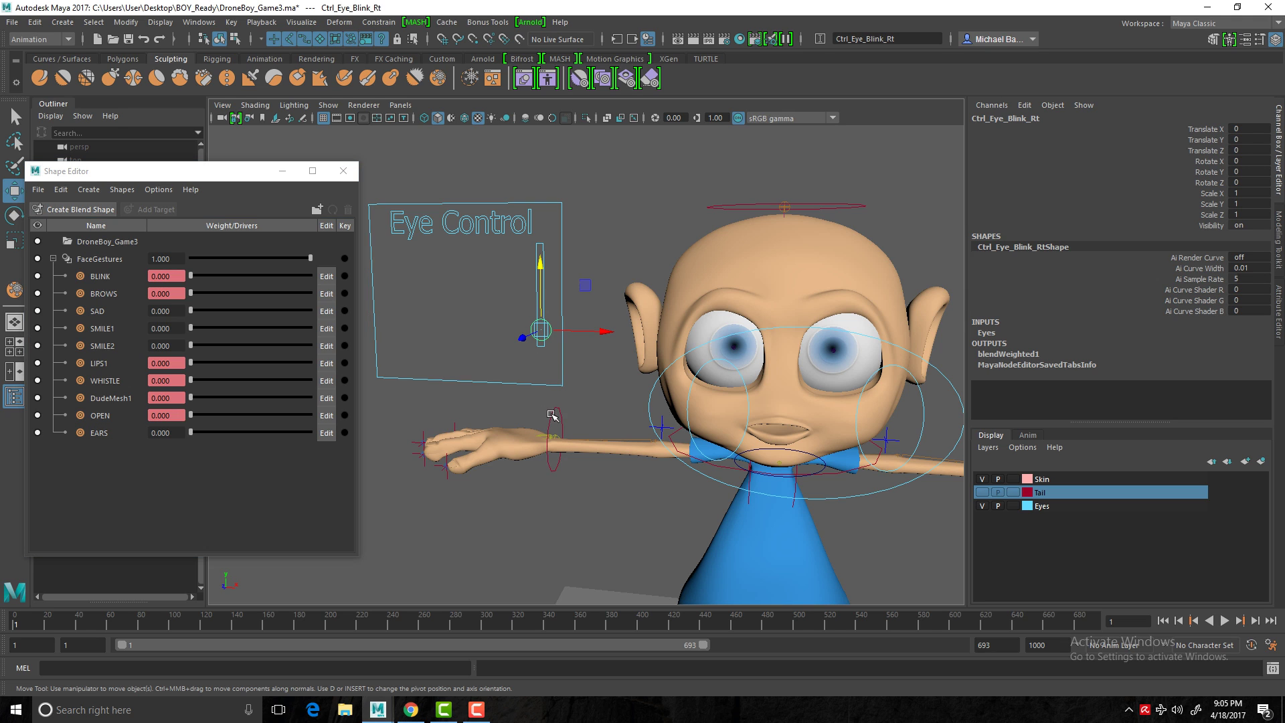
{"action": "left_click", "coordinate": [537, 331]}
{"action": "left_click_drag", "start_coordinate": [538, 265], "coordinate": [541, 300]}
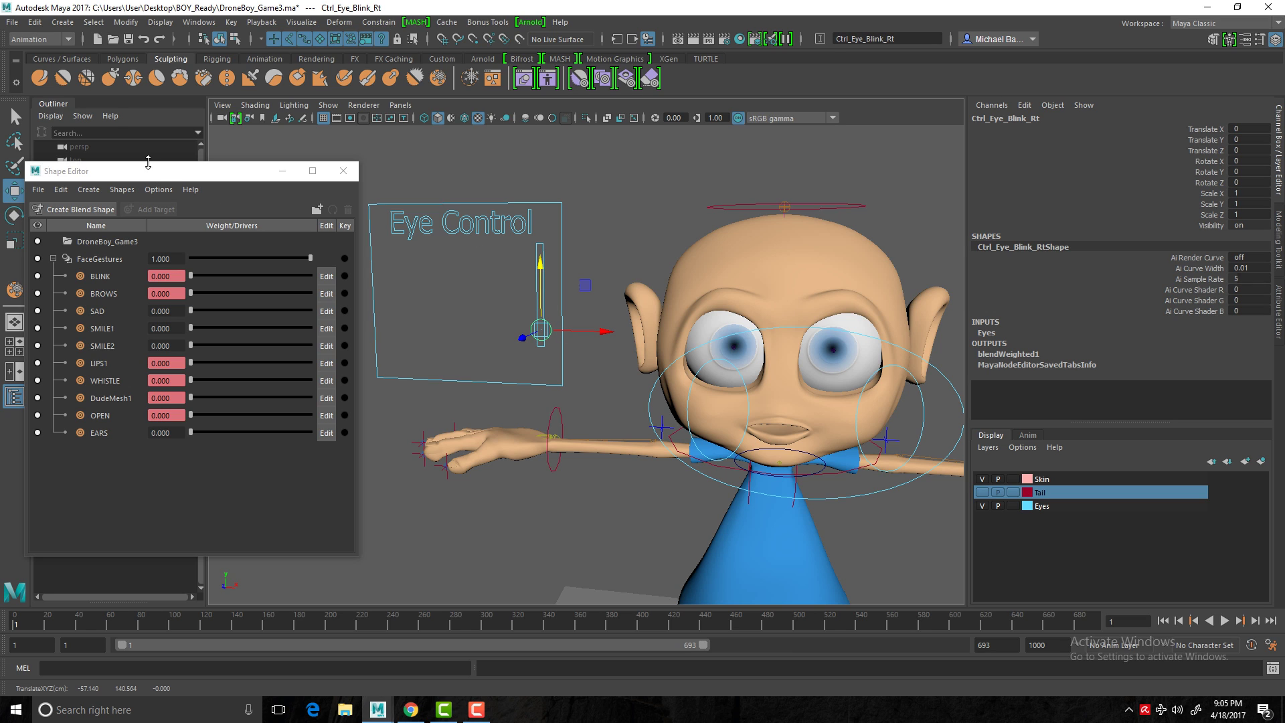
{"action": "left_click_drag", "start_coordinate": [158, 175], "coordinate": [202, 209]}
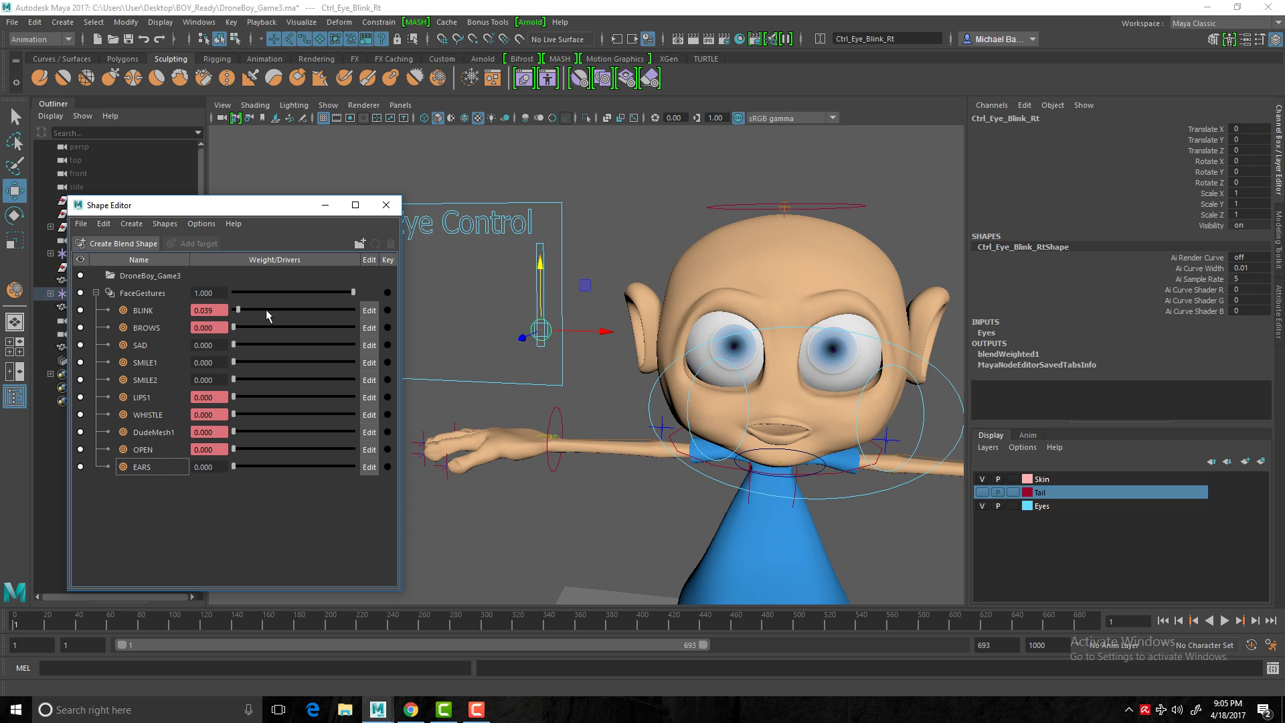
{"action": "left_click_drag", "start_coordinate": [259, 214], "coordinate": [226, 210]}
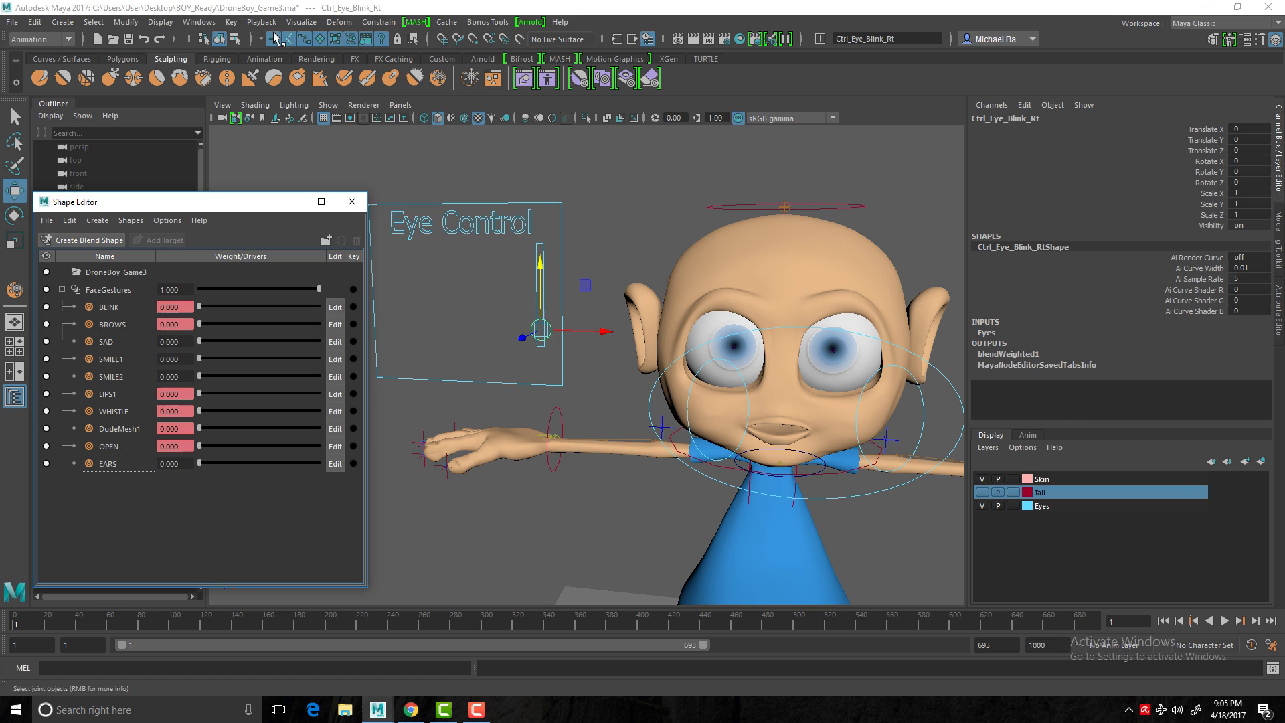
- Open the Set Driven Key window and load Ctrl_Eye_Blink_Rt as the driver with its Translate Y attribute selected
{"action": "left_click", "coordinate": [231, 22]}
{"action": "mouse_move", "coordinate": [314, 142]}
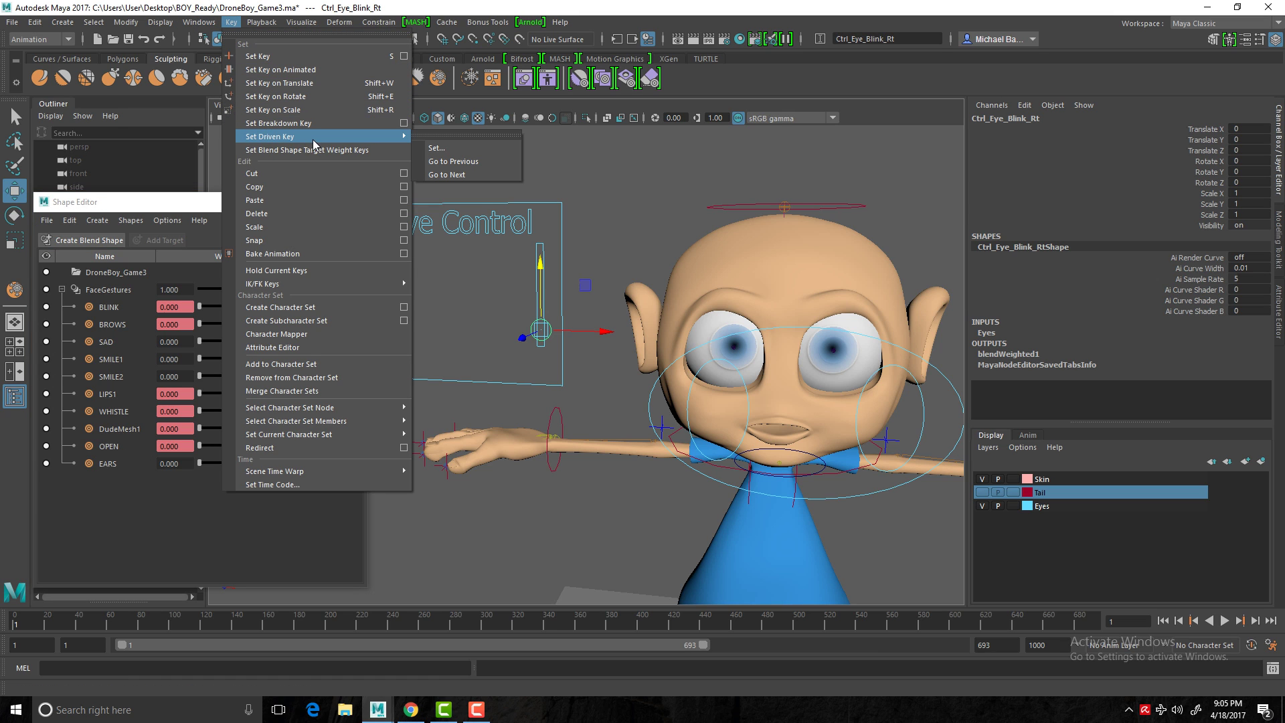
{"action": "left_click", "coordinate": [466, 147]}
{"action": "left_click_drag", "start_coordinate": [281, 143], "coordinate": [377, 111]}
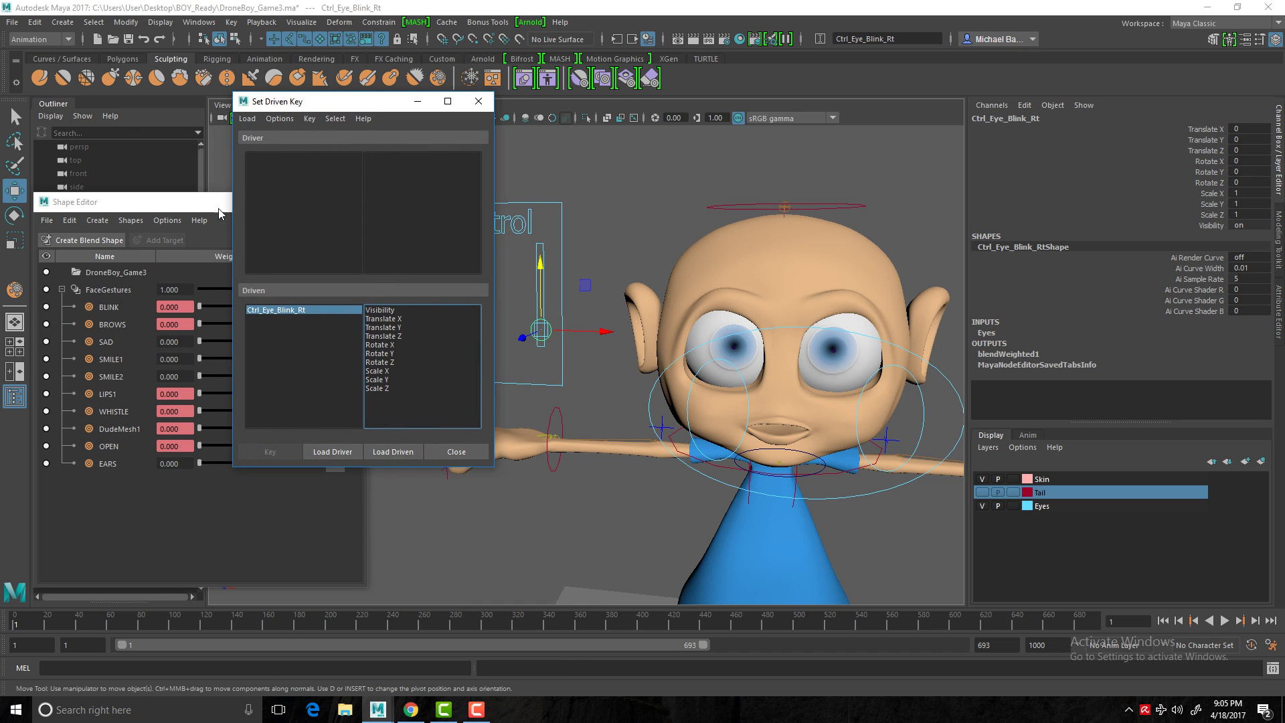
{"action": "left_click_drag", "start_coordinate": [185, 201], "coordinate": [191, 450]}
{"action": "left_click_drag", "start_coordinate": [331, 106], "coordinate": [259, 91]}
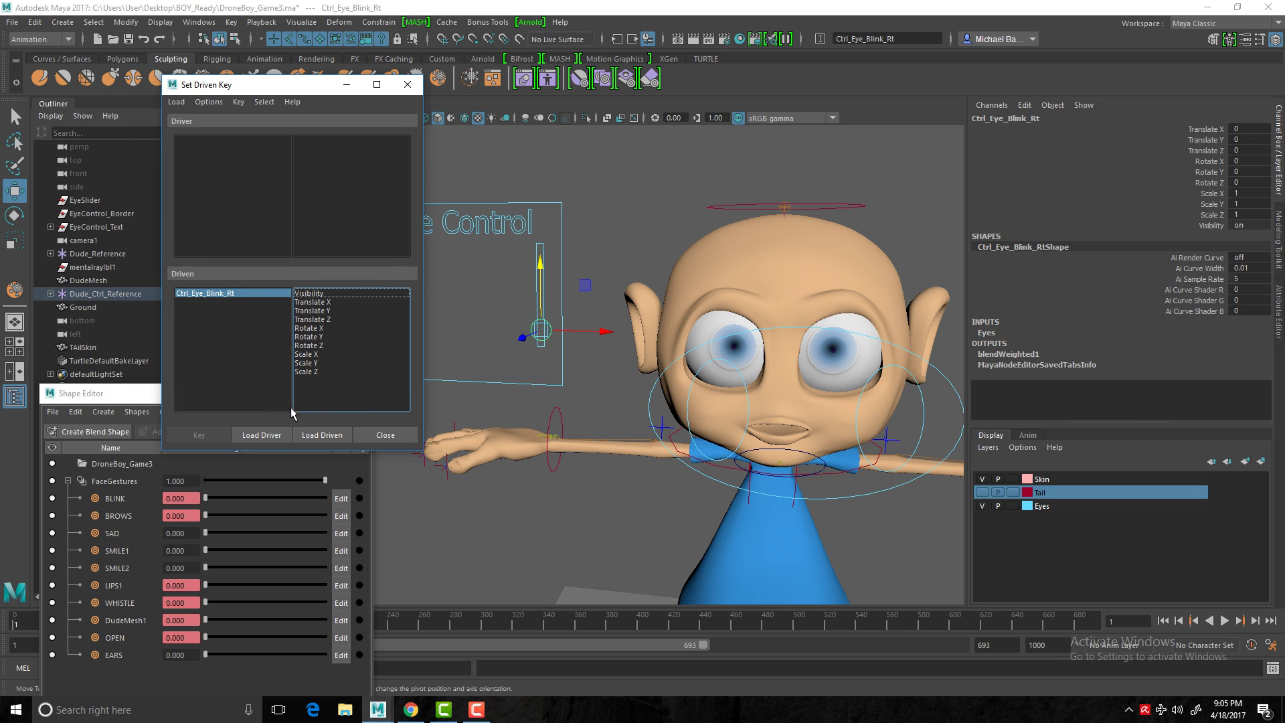
{"action": "left_click", "coordinate": [265, 441]}
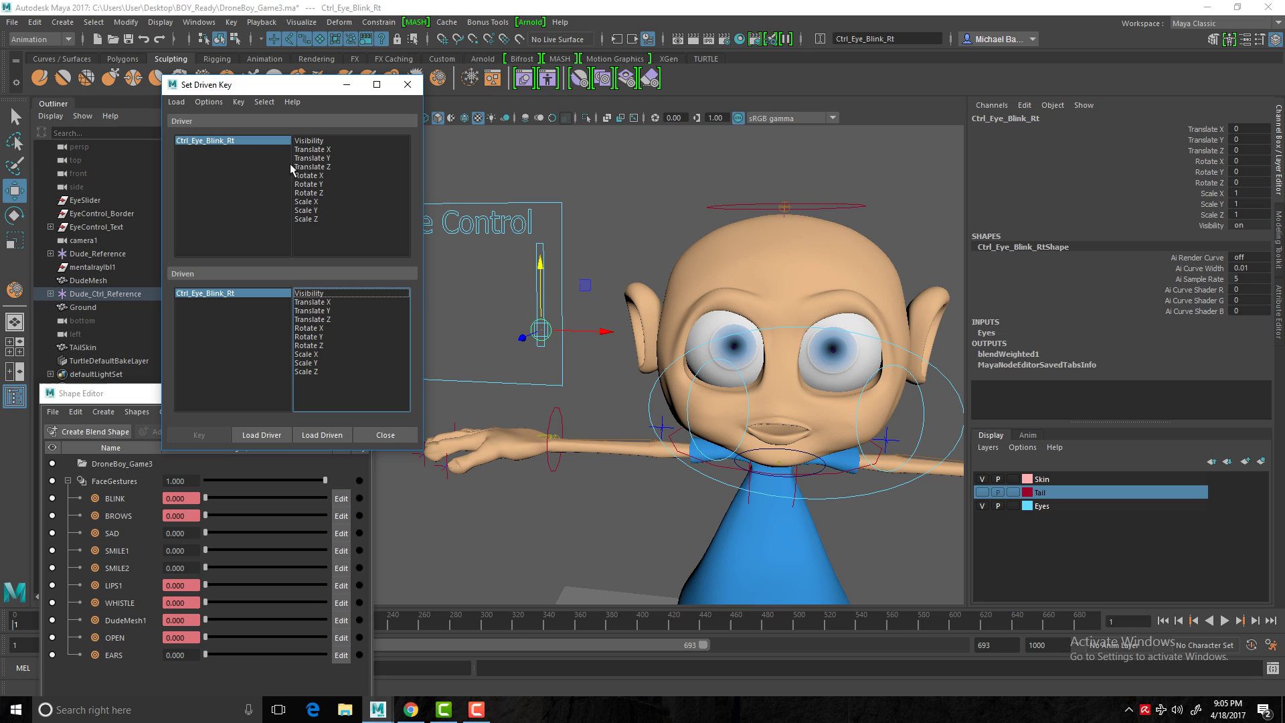
{"action": "left_click", "coordinate": [321, 160]}
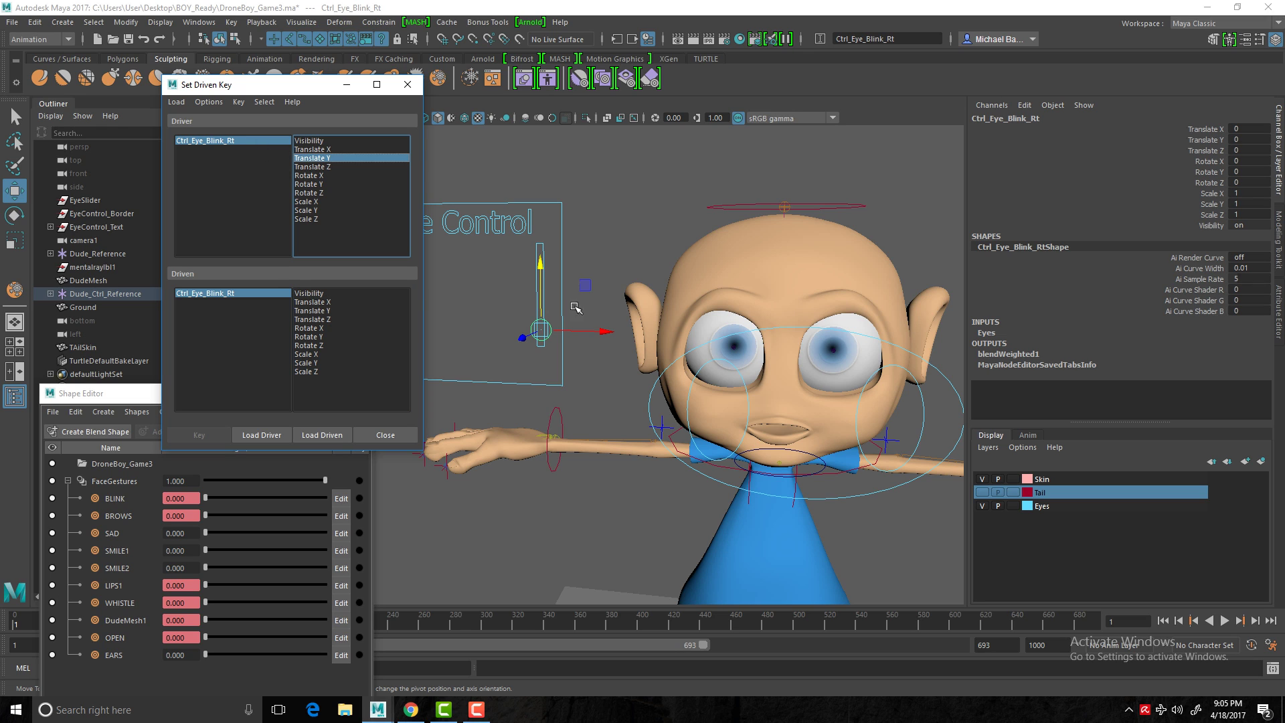
- Select the boy's mesh, narrow the channel list, and select FaceGestures to expand its blend shape attributes
{"action": "left_click", "coordinate": [546, 273]}
{"action": "left_click", "coordinate": [726, 242]}
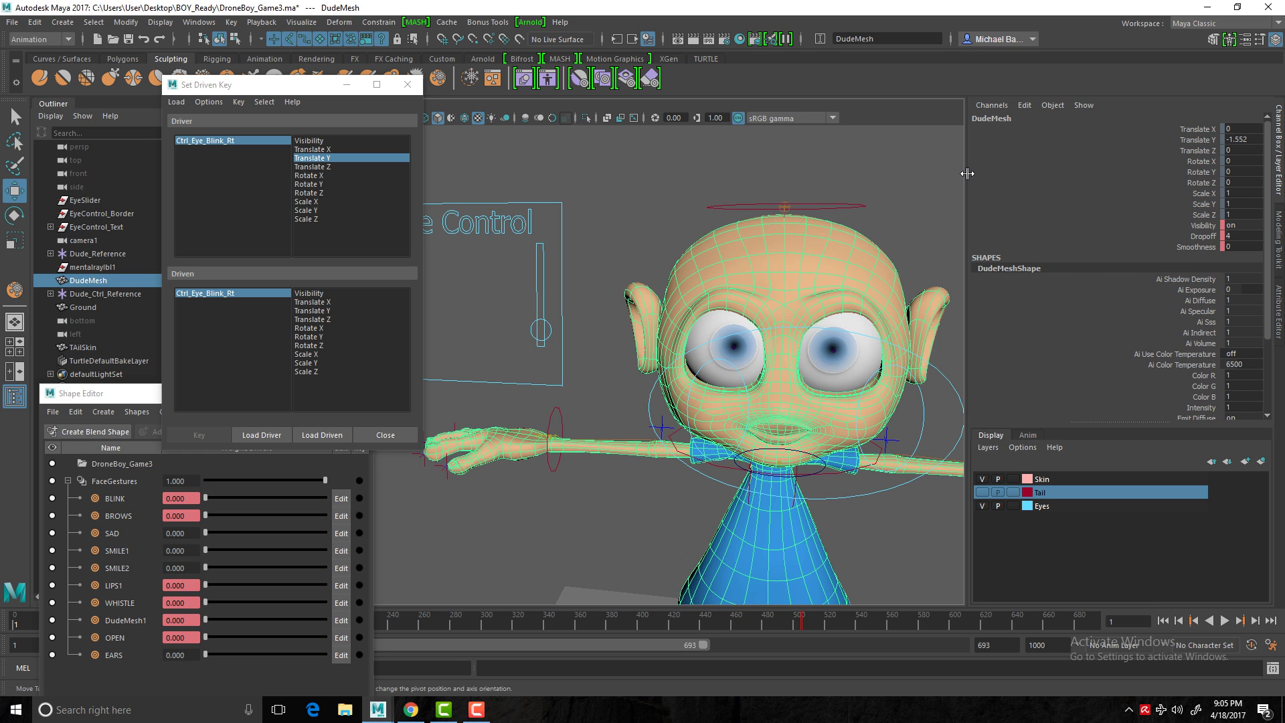
{"action": "left_click_drag", "start_coordinate": [966, 174], "coordinate": [1081, 175]}
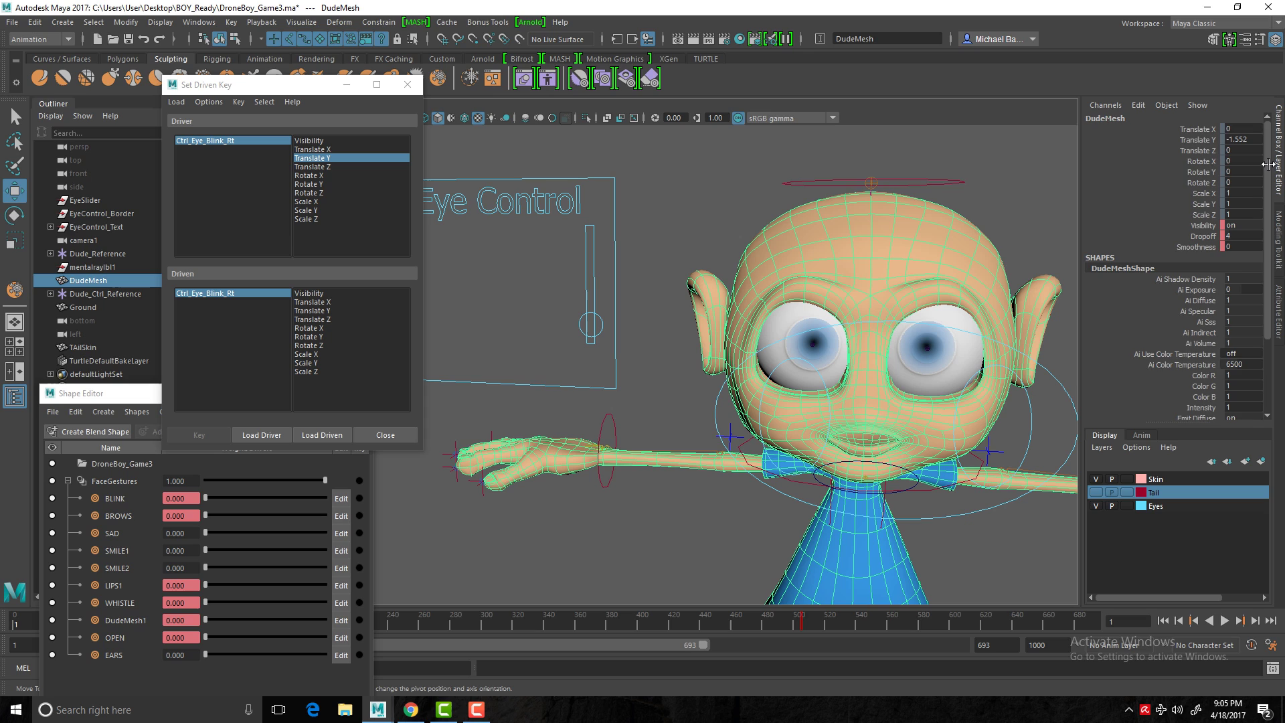
{"action": "scroll", "coordinate": [1101, 411], "scroll_direction": "down", "scroll_amount": 3}
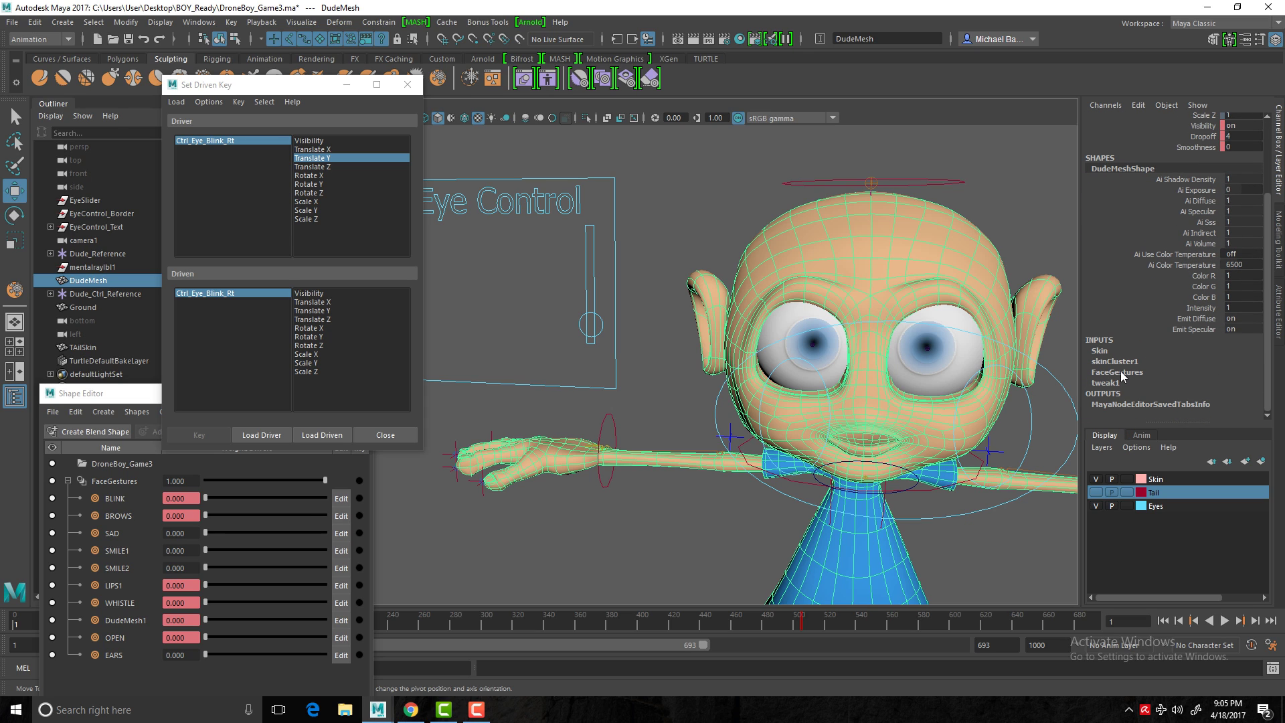
{"action": "left_click_drag", "start_coordinate": [122, 398], "coordinate": [169, 259]}
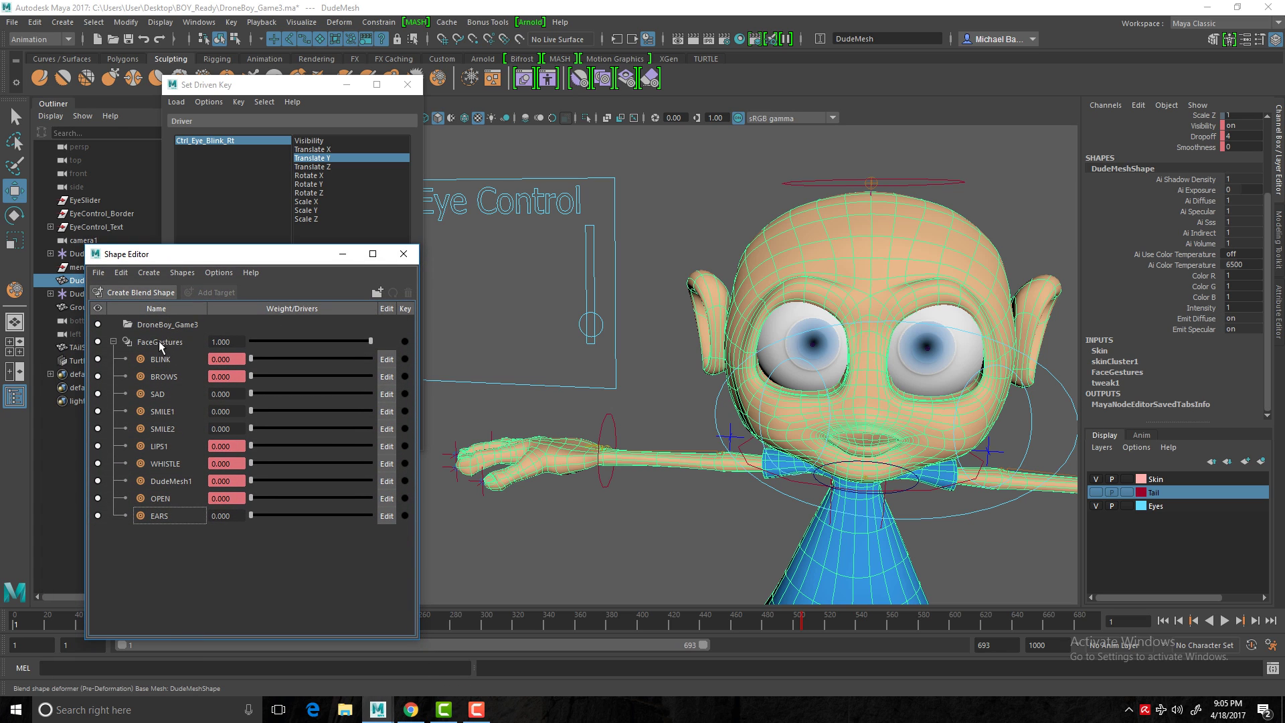
{"action": "left_click", "coordinate": [156, 342]}
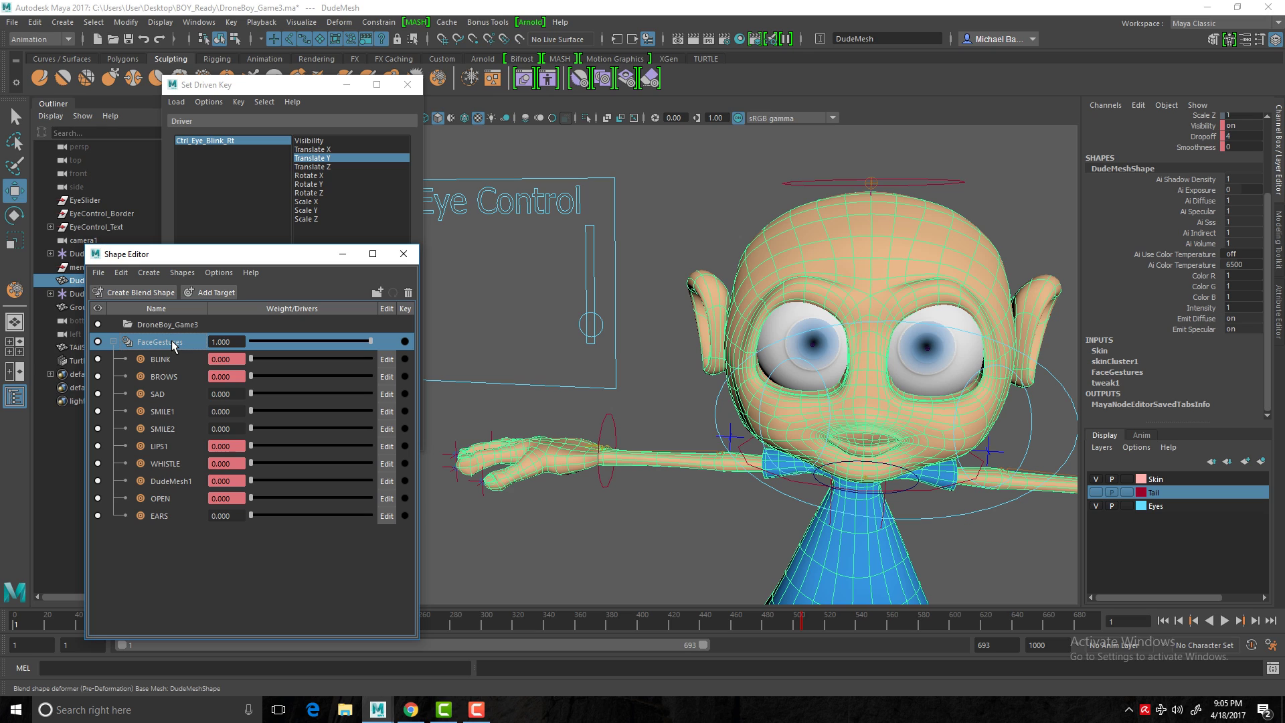
{"action": "left_click", "coordinate": [1117, 372]}
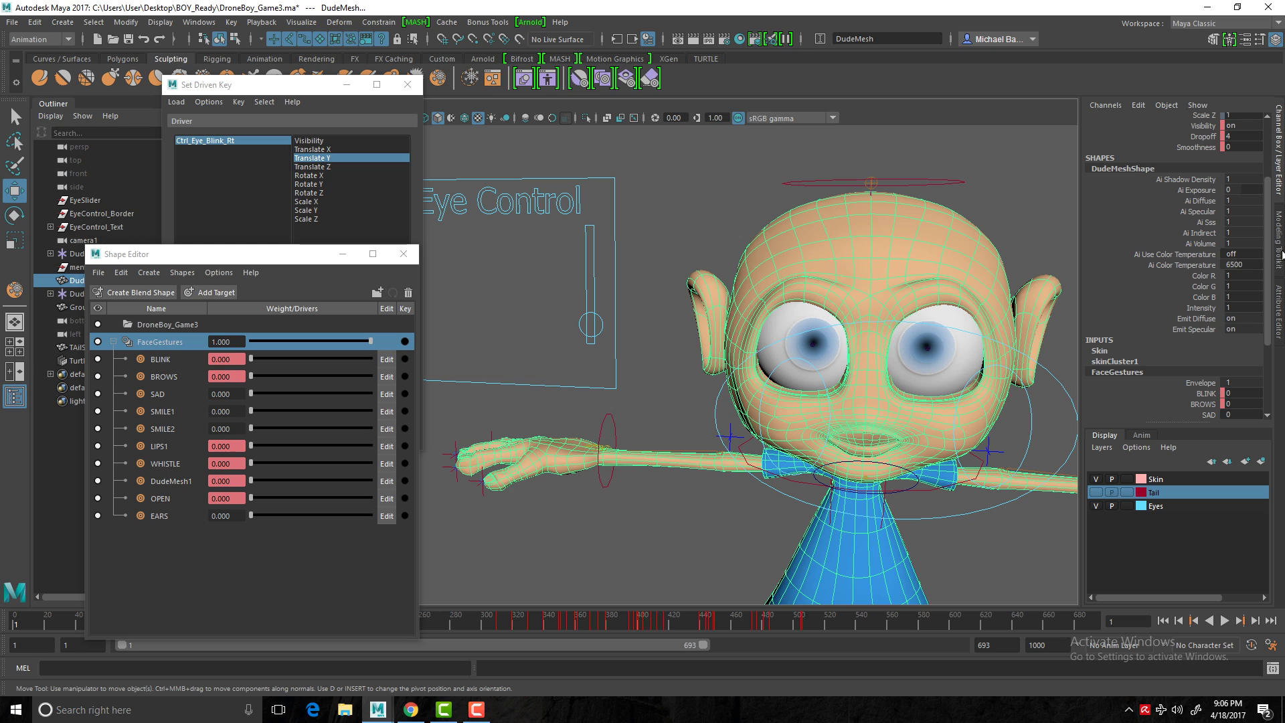
- Load the mesh's FaceGestures node as driven, choose its BLINK attribute, and key it against the control's Translate Y at 0
{"action": "left_click_drag", "start_coordinate": [1267, 260], "coordinate": [1271, 344]}
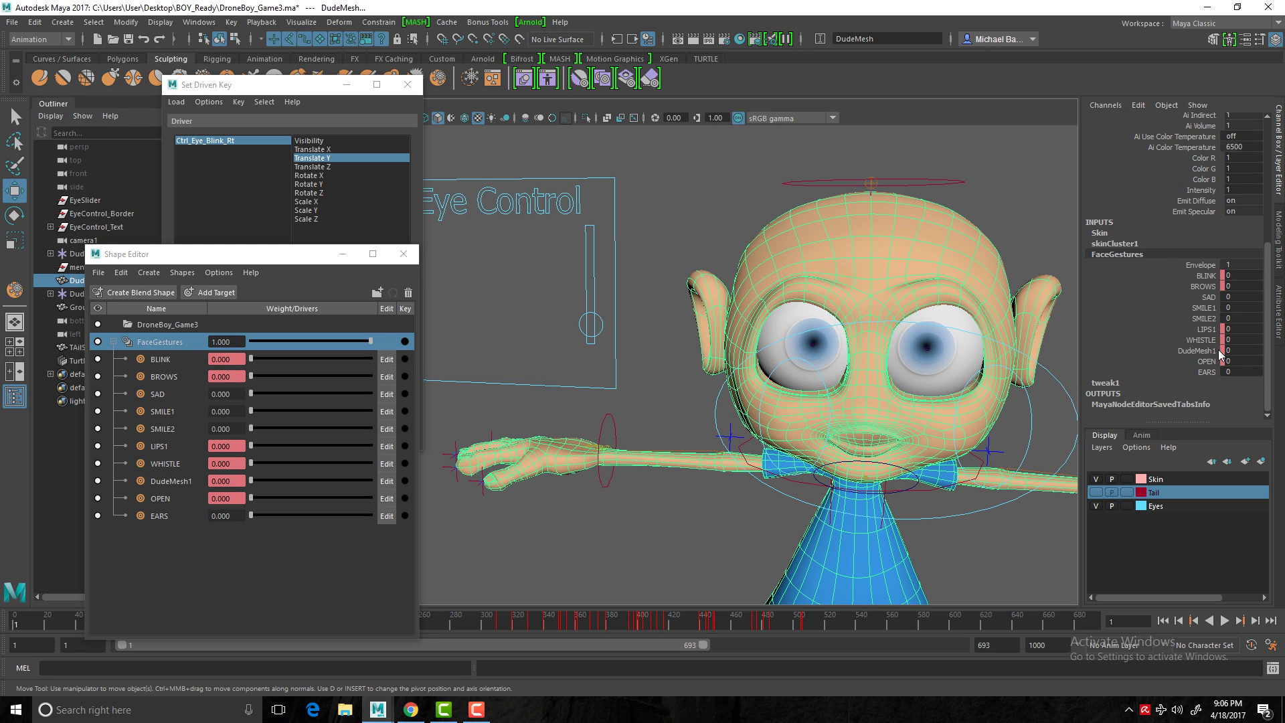
{"action": "left_click_drag", "start_coordinate": [251, 258], "coordinate": [259, 601]}
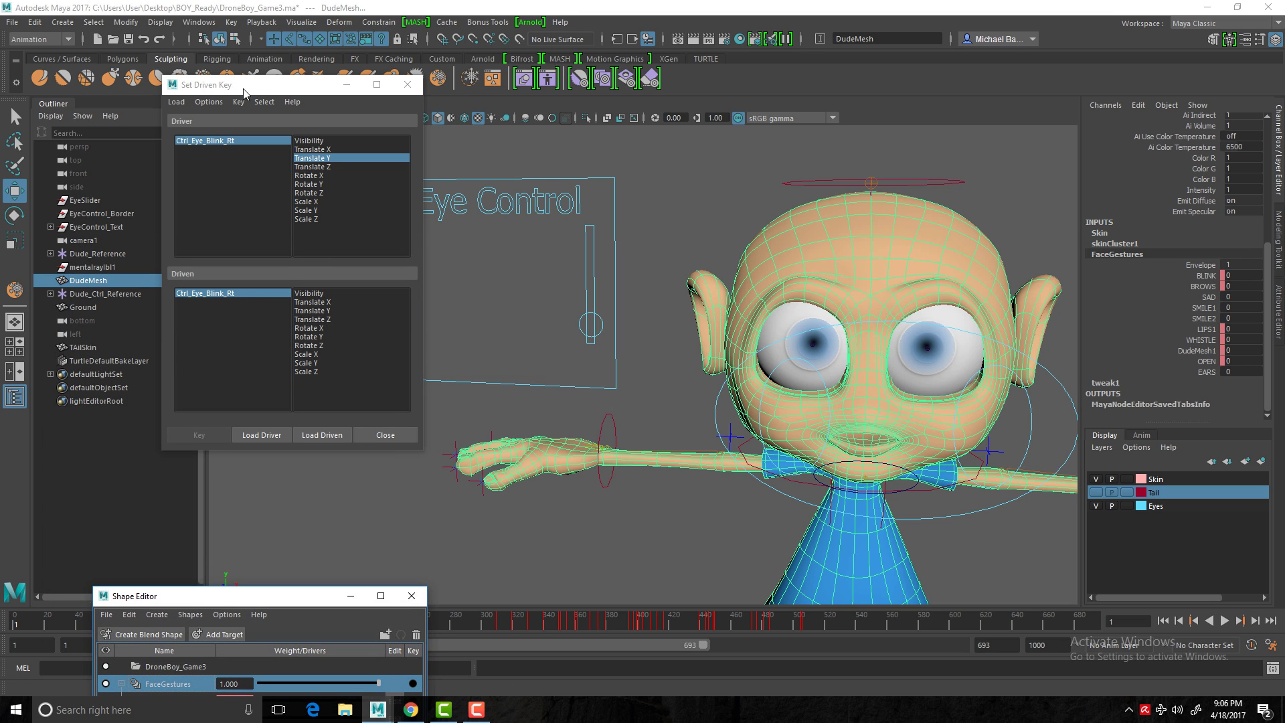
{"action": "left_click_drag", "start_coordinate": [245, 91], "coordinate": [296, 138]}
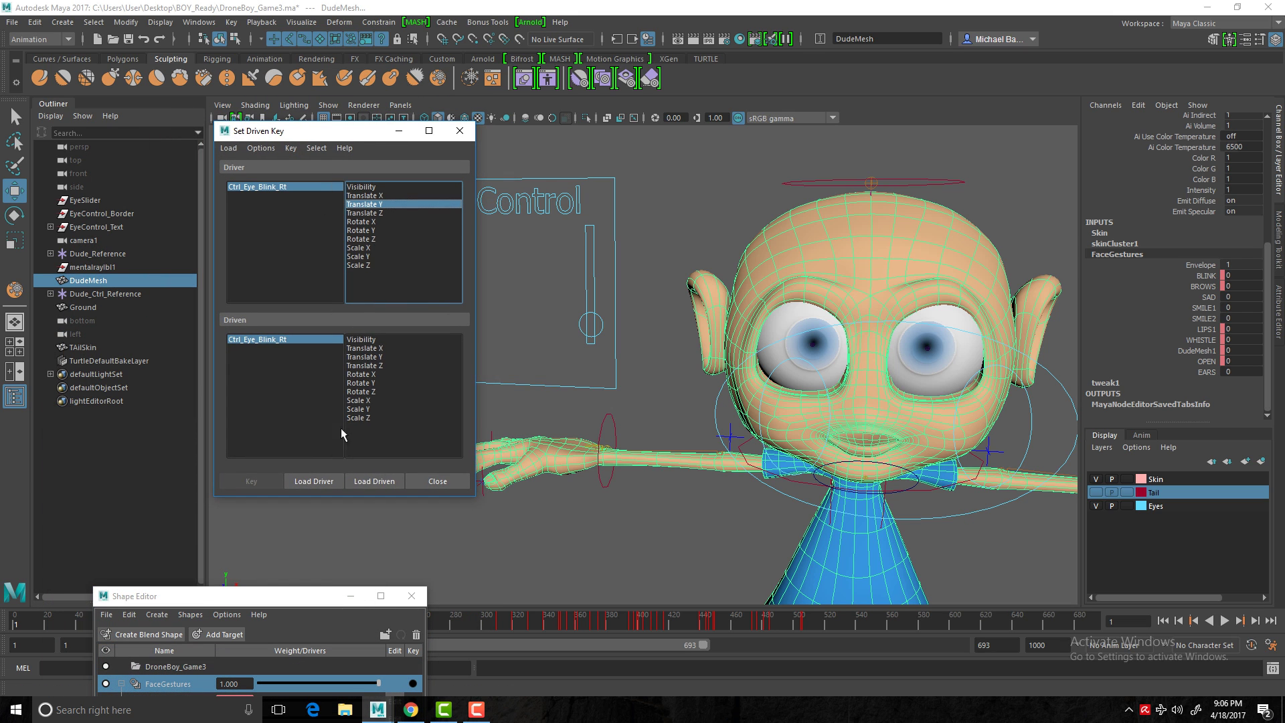
{"action": "left_click", "coordinate": [379, 480]}
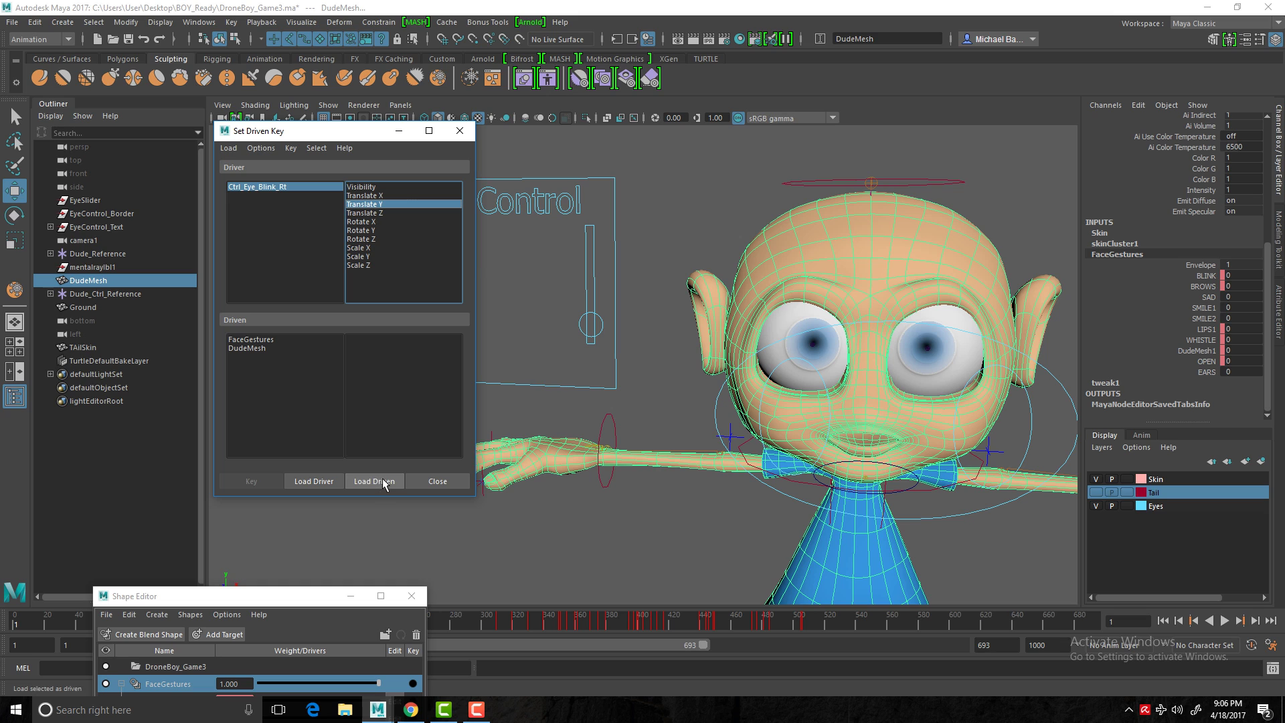
{"action": "left_click", "coordinate": [259, 338]}
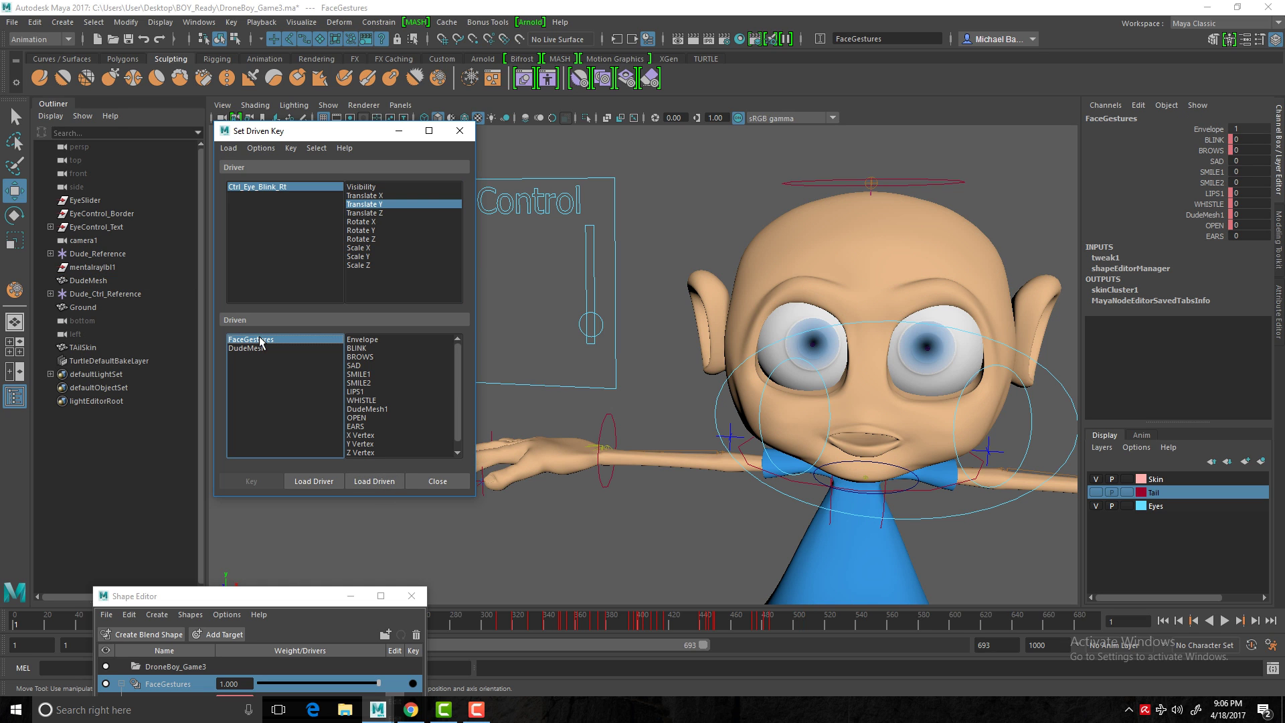
{"action": "left_click", "coordinate": [360, 348]}
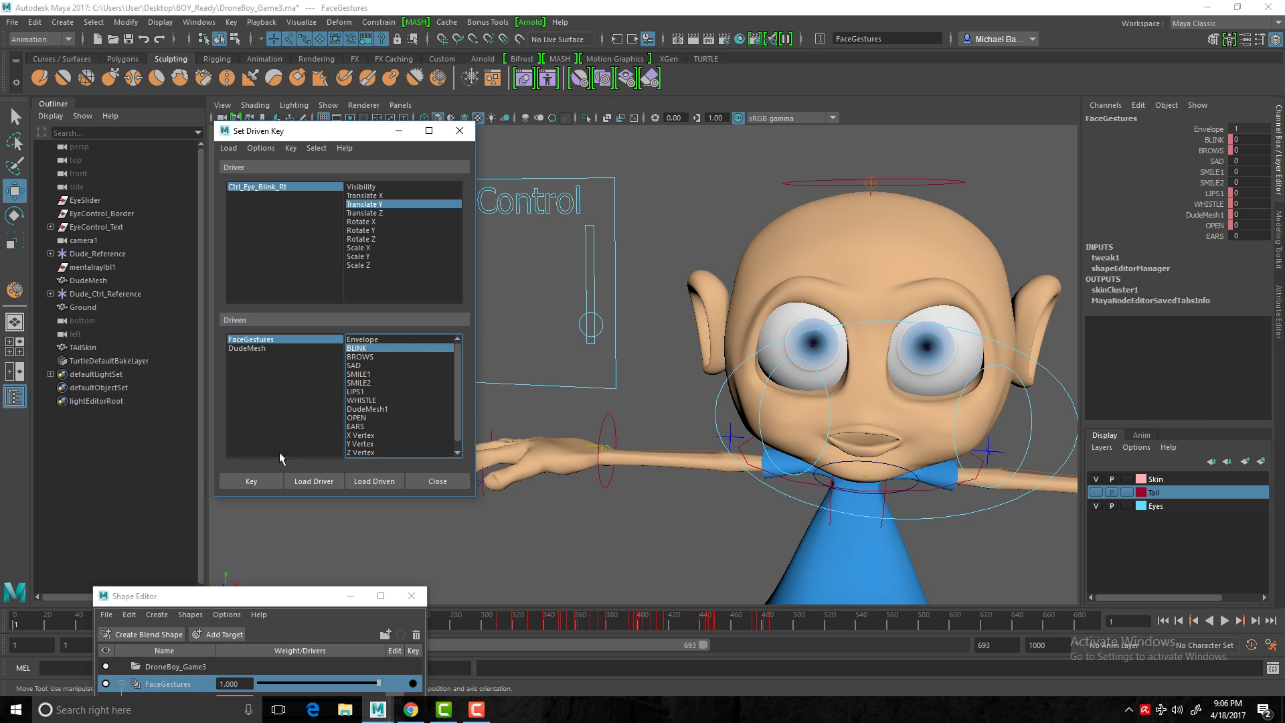
{"action": "left_click", "coordinate": [260, 477]}
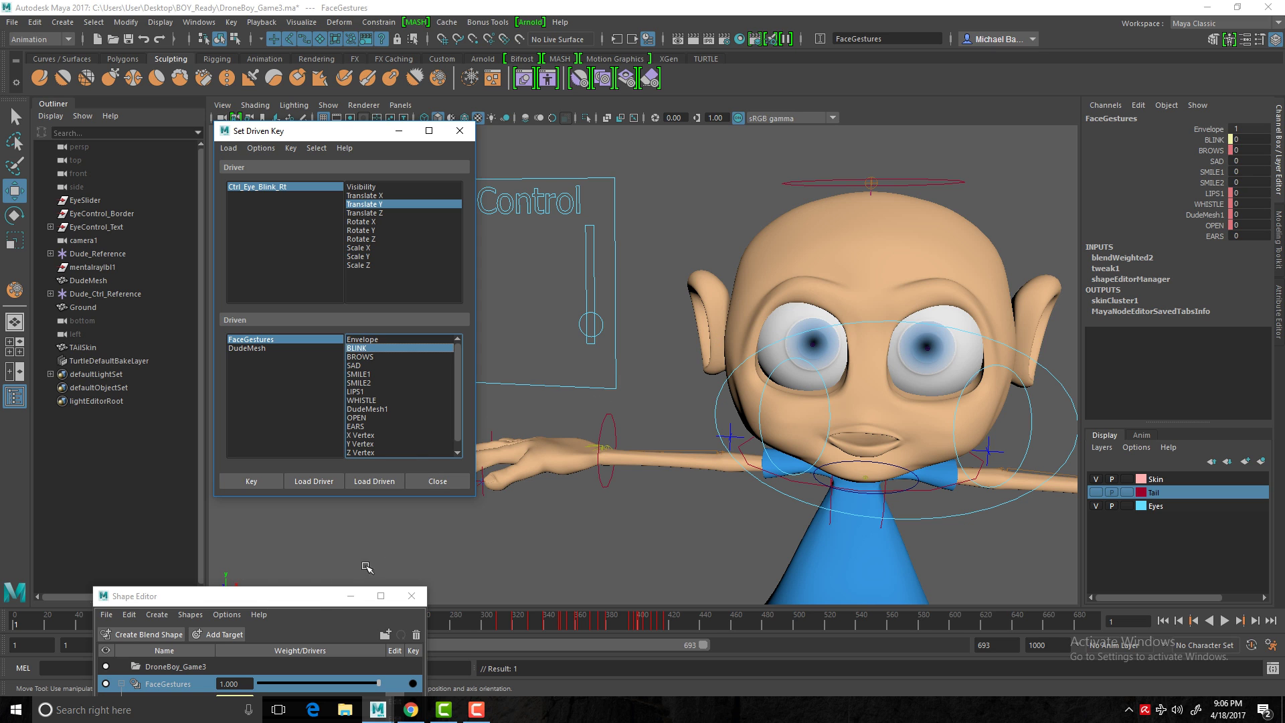
- Rearrange the editor windows, raise the blink control to a Translate Y of 17.31 and set the BLINK weight to 1.000
{"action": "left_click_drag", "start_coordinate": [304, 591], "coordinate": [241, 150]}
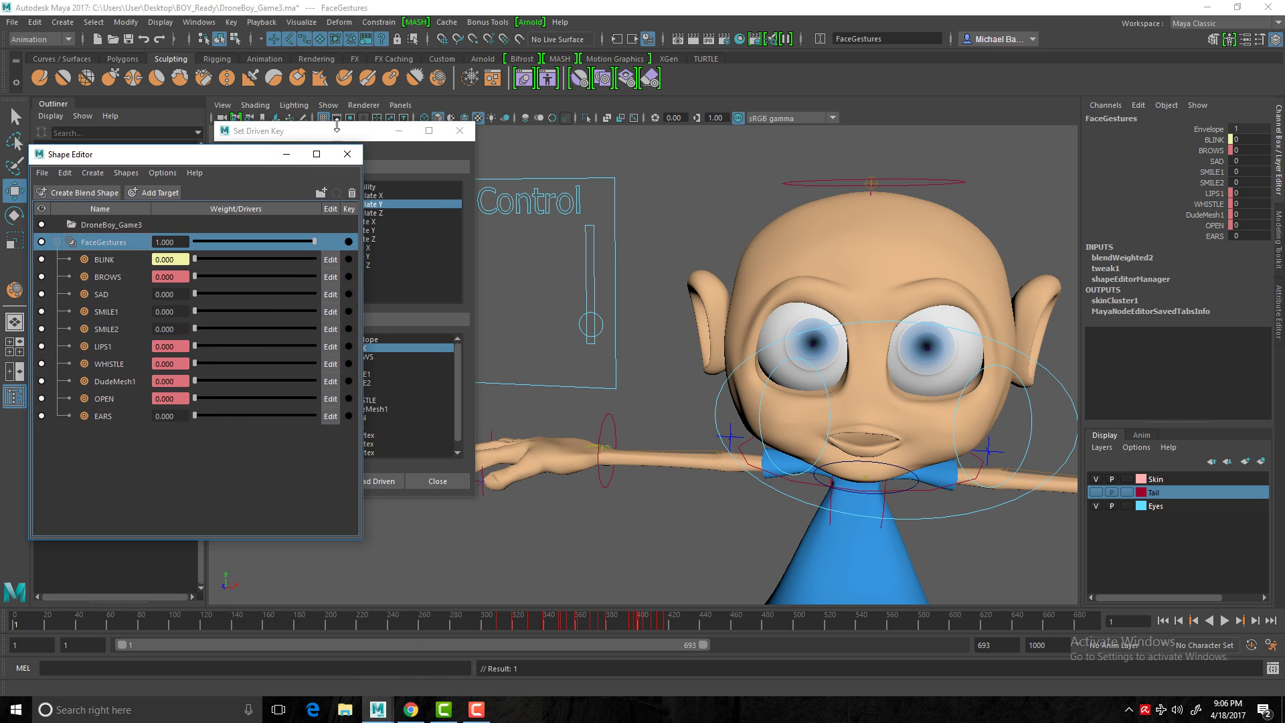
{"action": "left_click_drag", "start_coordinate": [339, 134], "coordinate": [464, 264]}
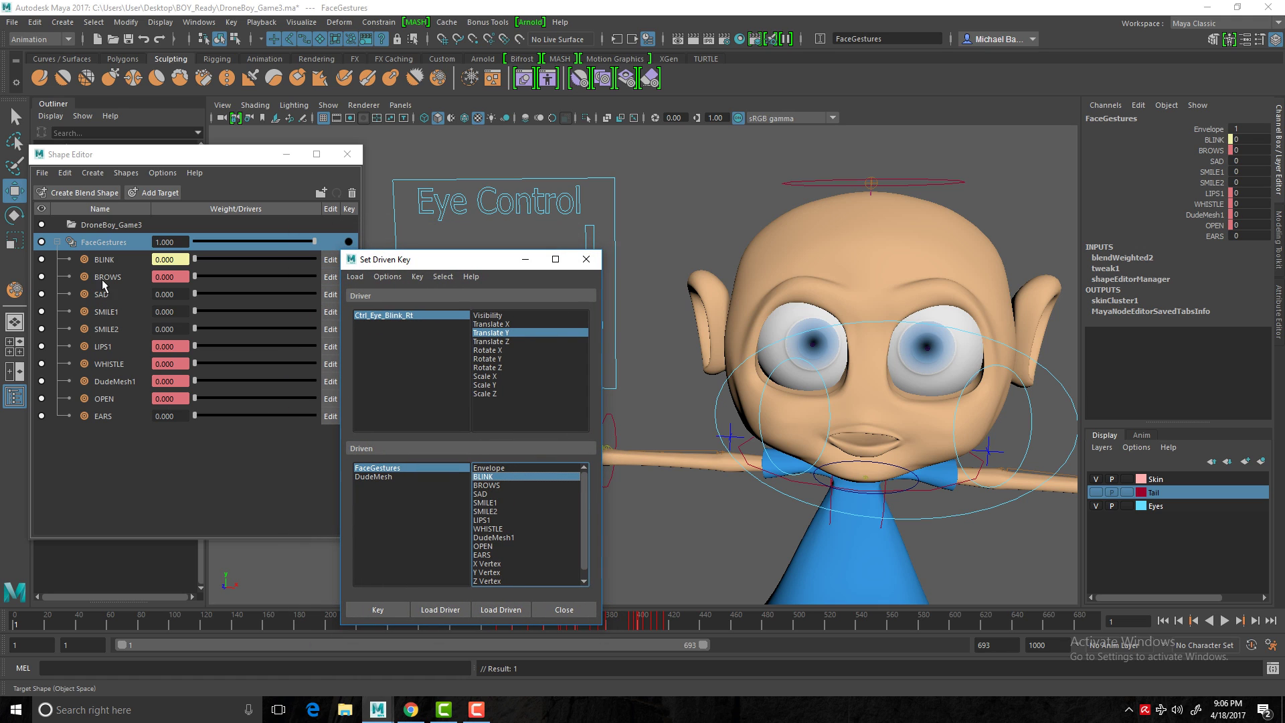
{"action": "left_click_drag", "start_coordinate": [195, 260], "coordinate": [322, 263]}
{"action": "left_click_drag", "start_coordinate": [430, 265], "coordinate": [322, 427]}
{"action": "left_click", "coordinate": [579, 323]}
{"action": "left_click_drag", "start_coordinate": [580, 324], "coordinate": [589, 245]}
{"action": "left_click_drag", "start_coordinate": [563, 163], "coordinate": [573, 209]}
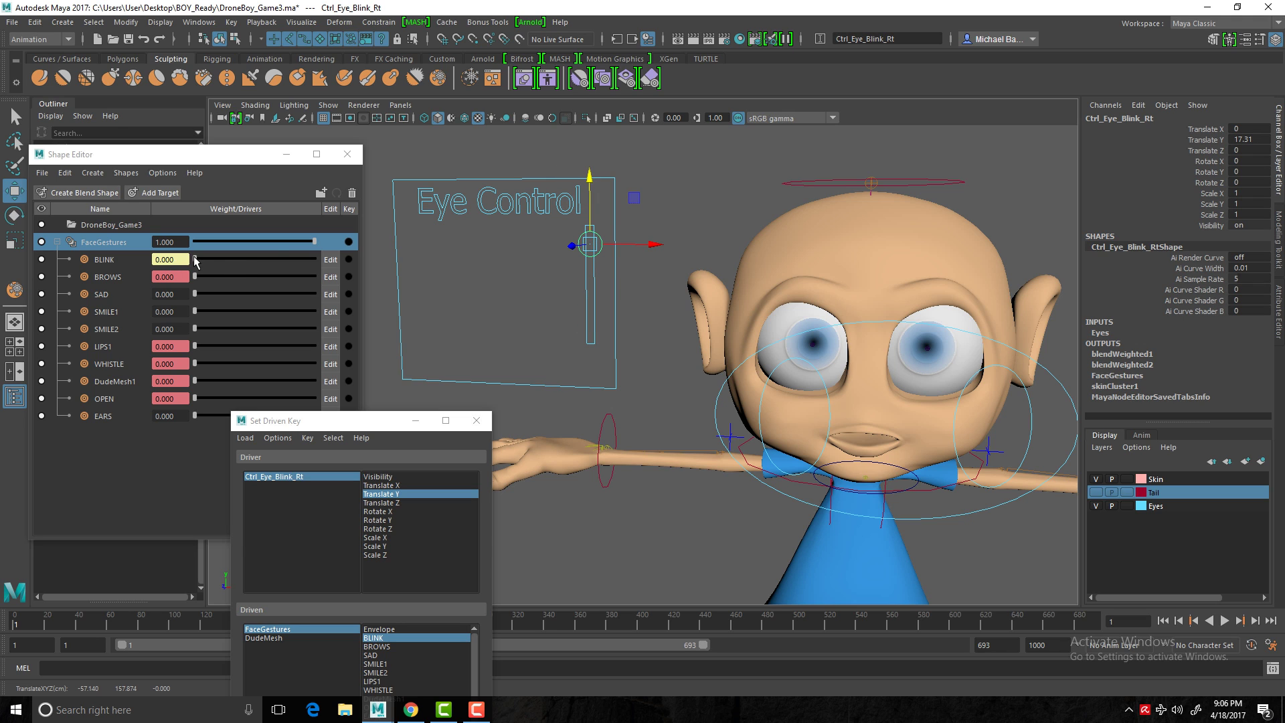
{"action": "left_click_drag", "start_coordinate": [196, 262], "coordinate": [331, 259]}
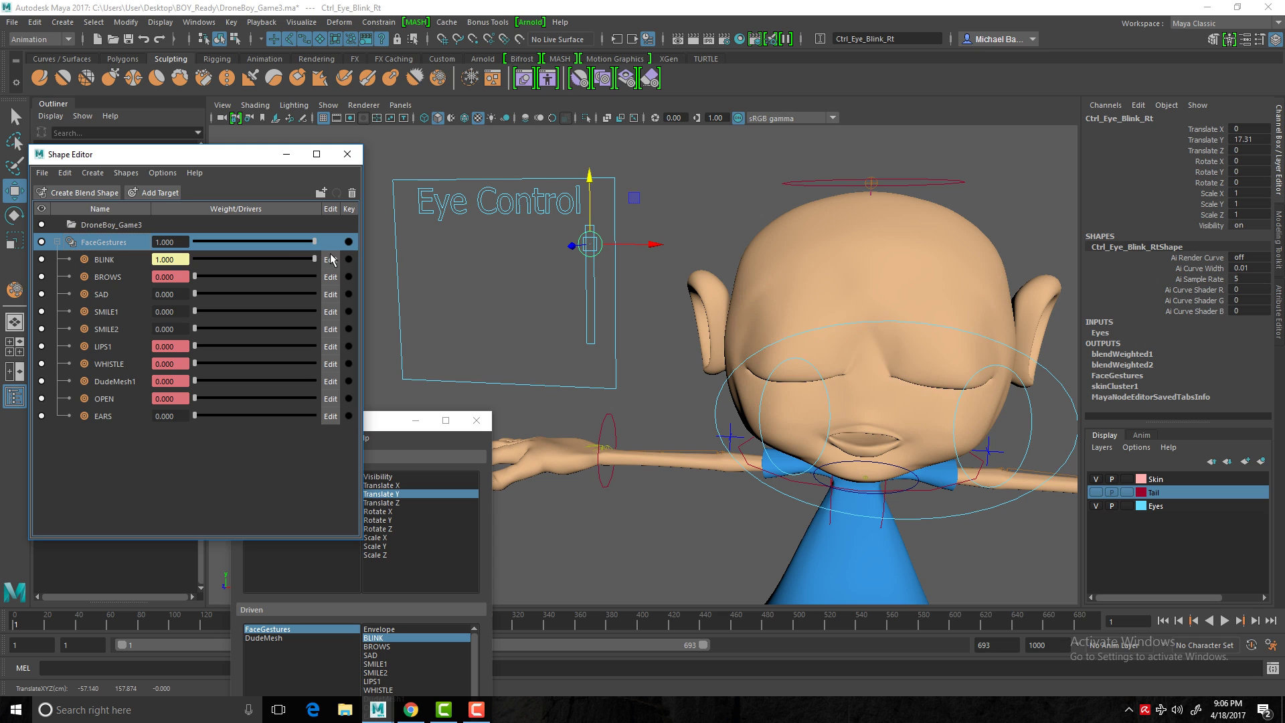
- Key the closed-eye pose as a driven key and test it by sliding the blink control back to a Translate Y of 0
{"action": "left_click_drag", "start_coordinate": [392, 420], "coordinate": [361, 571]}
{"action": "left_click", "coordinate": [240, 479]}
{"action": "left_click_drag", "start_coordinate": [589, 179], "coordinate": [592, 248]}
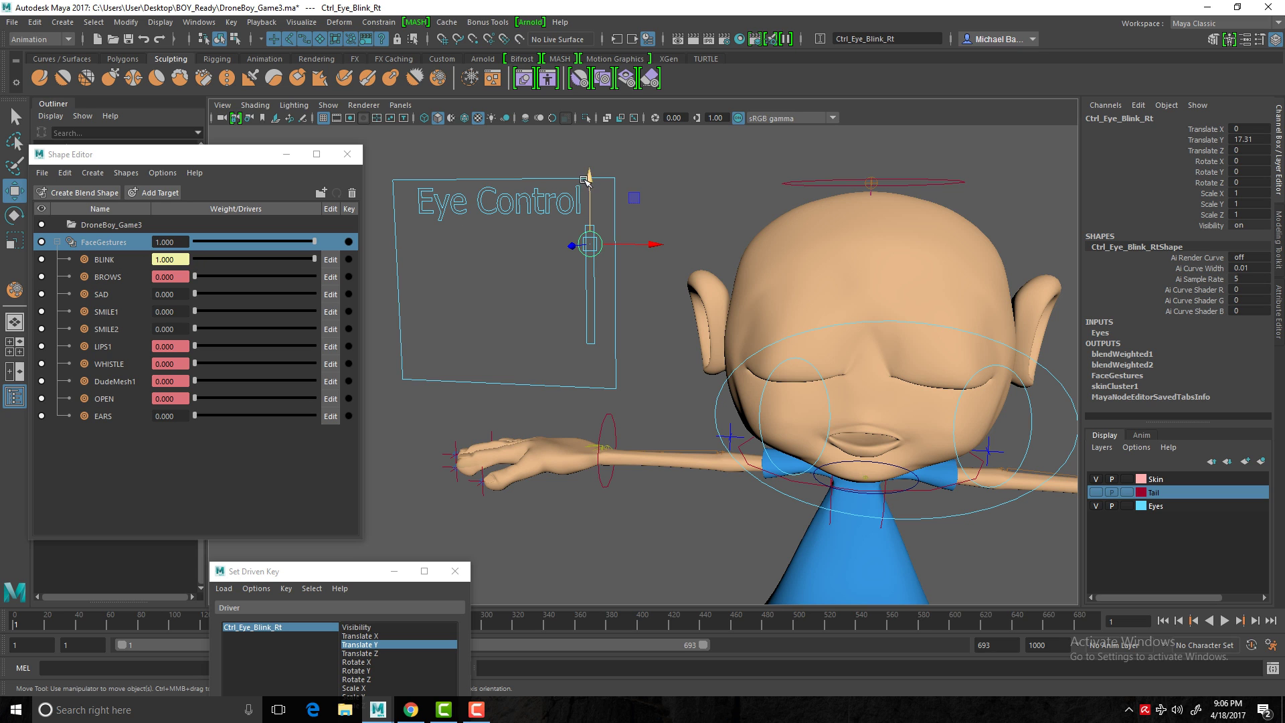
{"action": "left_click_drag", "start_coordinate": [582, 193], "coordinate": [586, 325]}
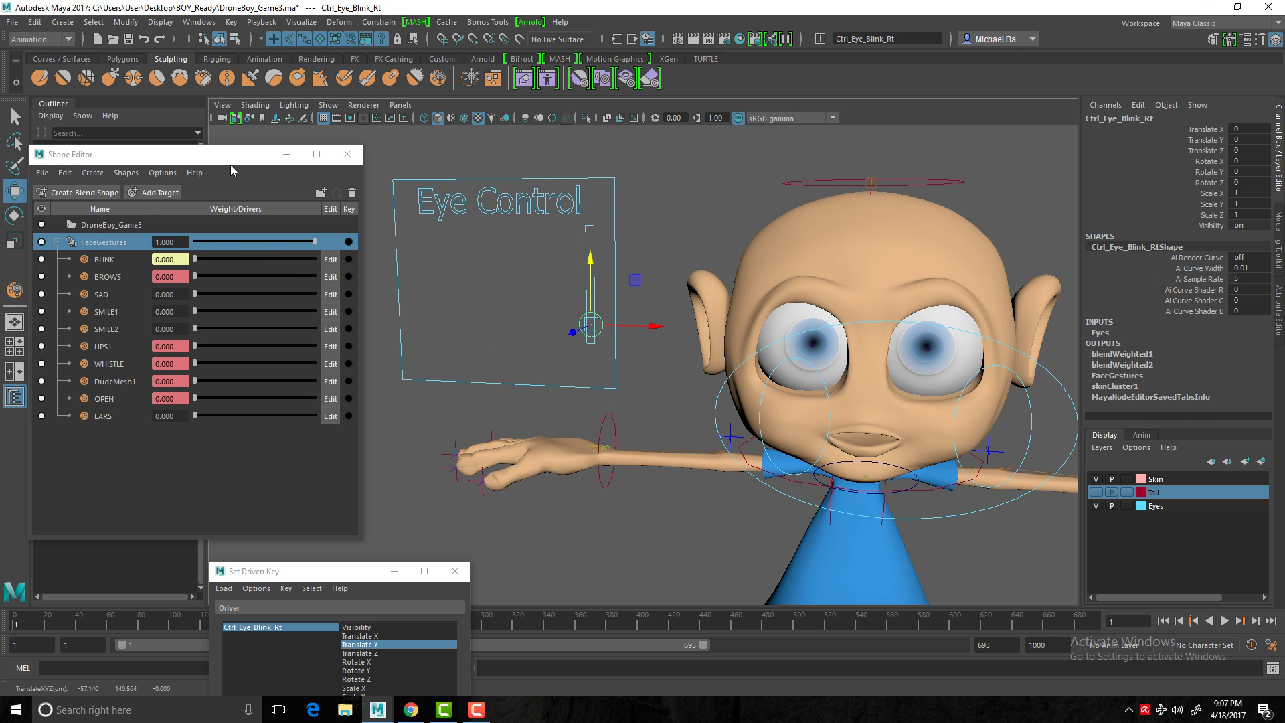
{"action": "left_click_drag", "start_coordinate": [230, 164], "coordinate": [335, 140]}
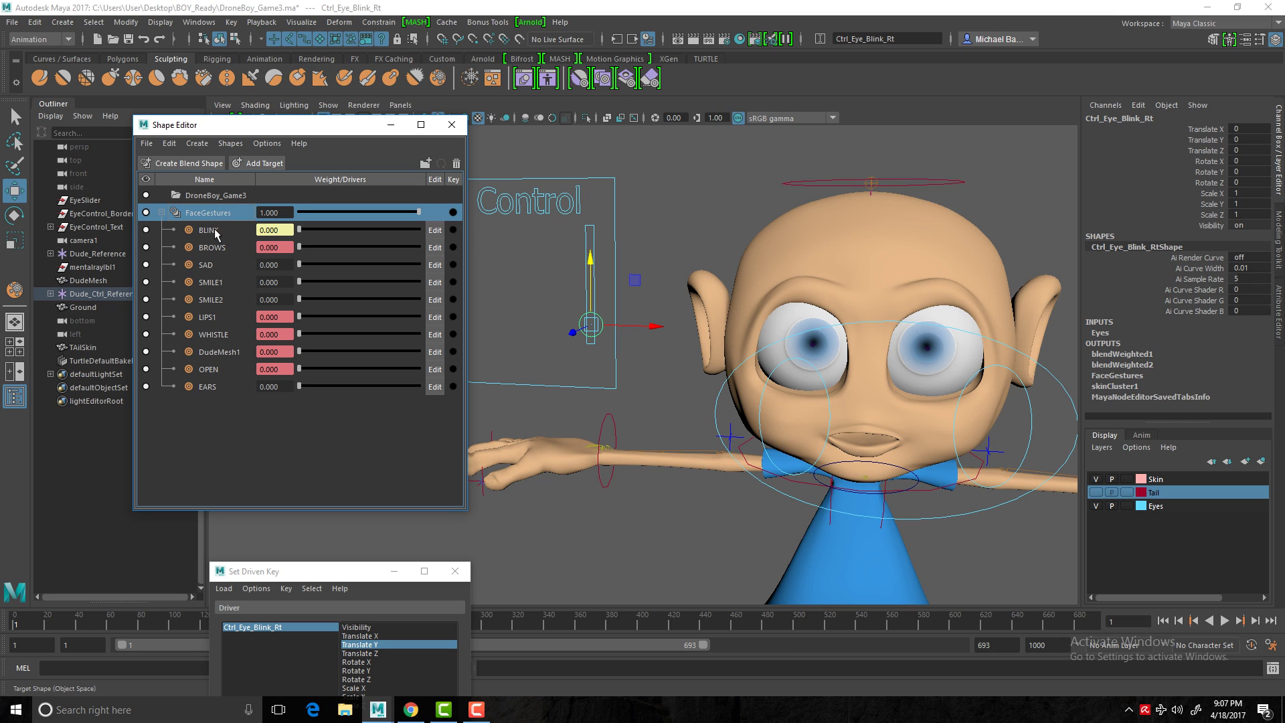
{"action": "left_click_drag", "start_coordinate": [301, 263], "coordinate": [268, 257]}
{"action": "left_click", "coordinate": [230, 144]}
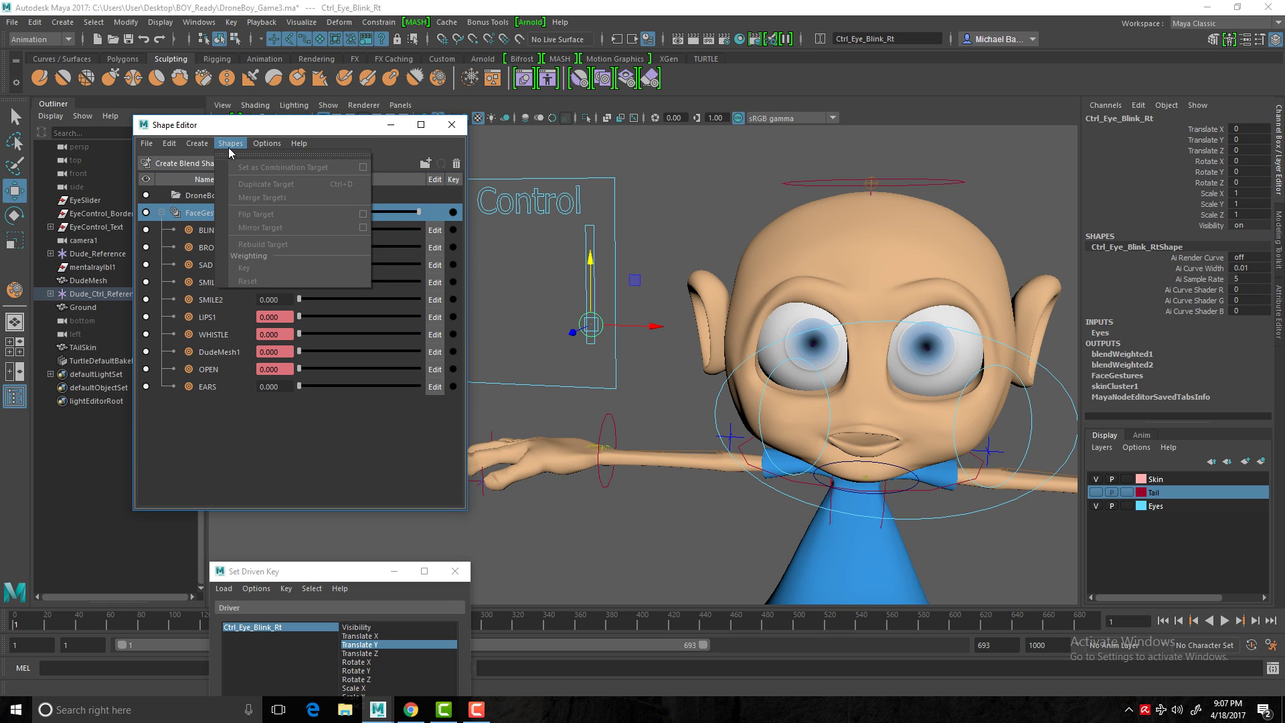
{"action": "mouse_move", "coordinate": [200, 151]}
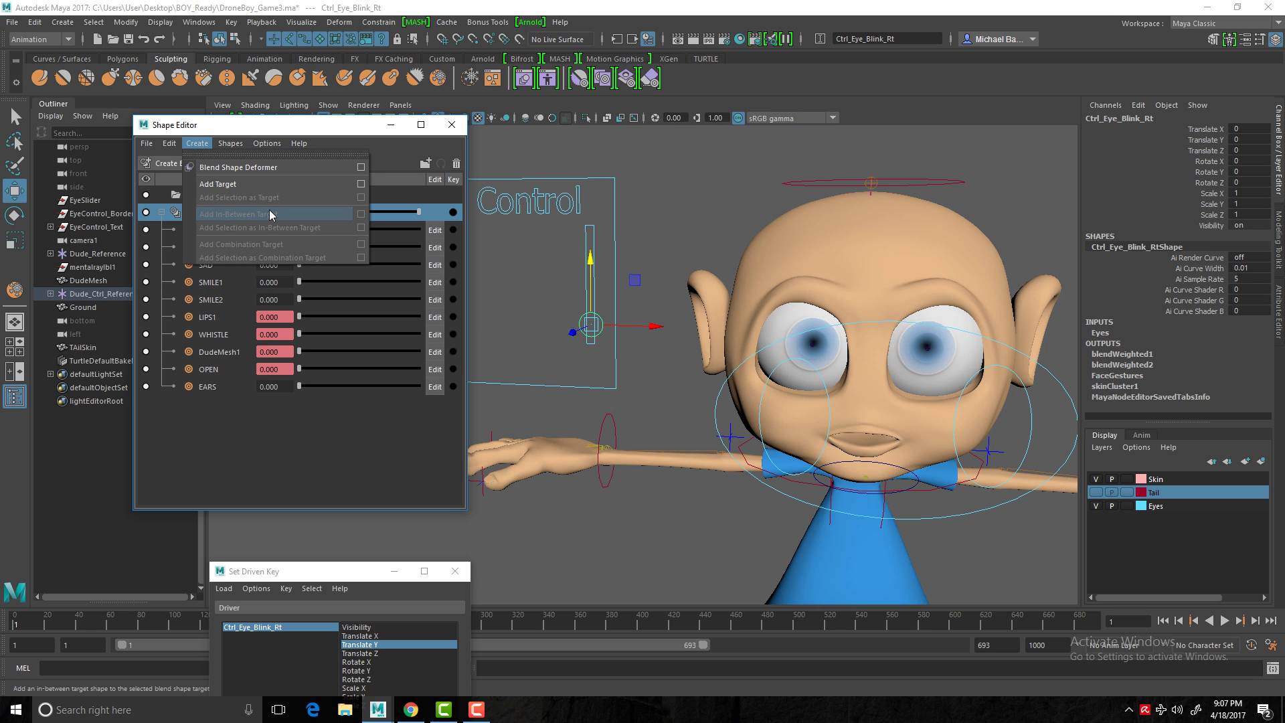
{"action": "left_click", "coordinate": [307, 137]}
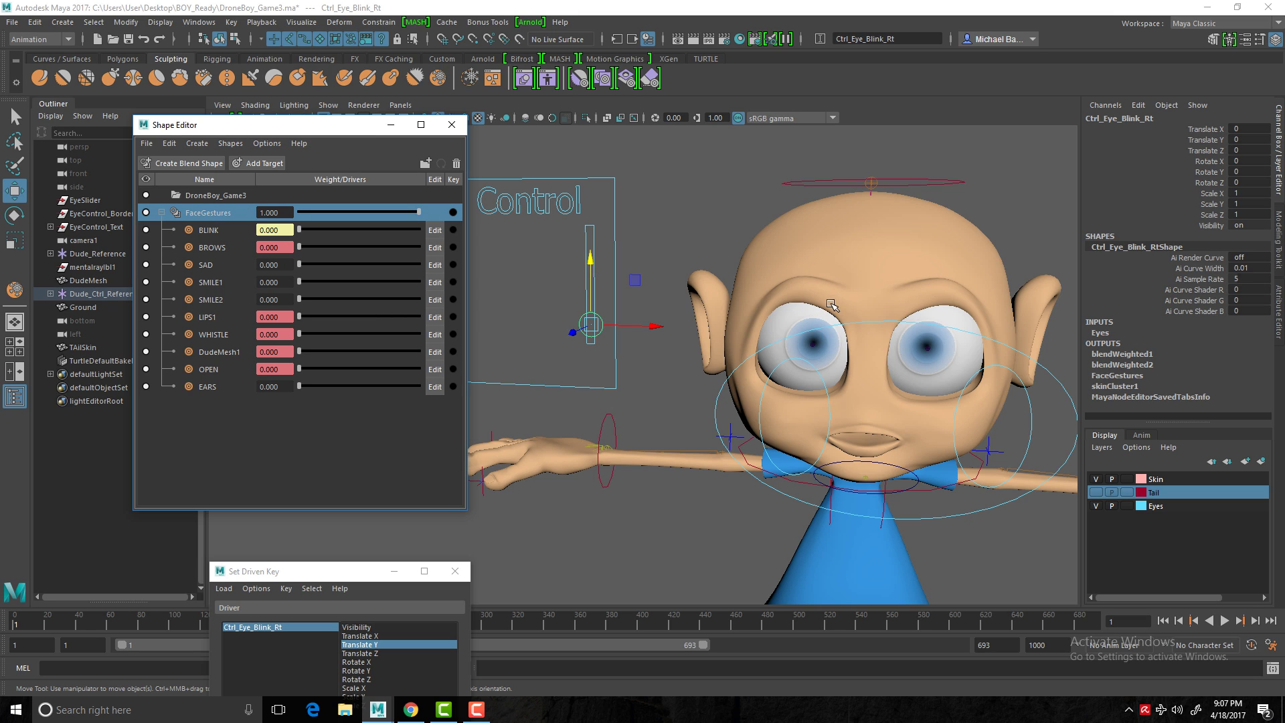
- Try a halfway BLINK weight of 0.508, inspect the eyelids from the side, and lower the weight to 0.458
{"action": "left_click_drag", "start_coordinate": [299, 229], "coordinate": [359, 234]}
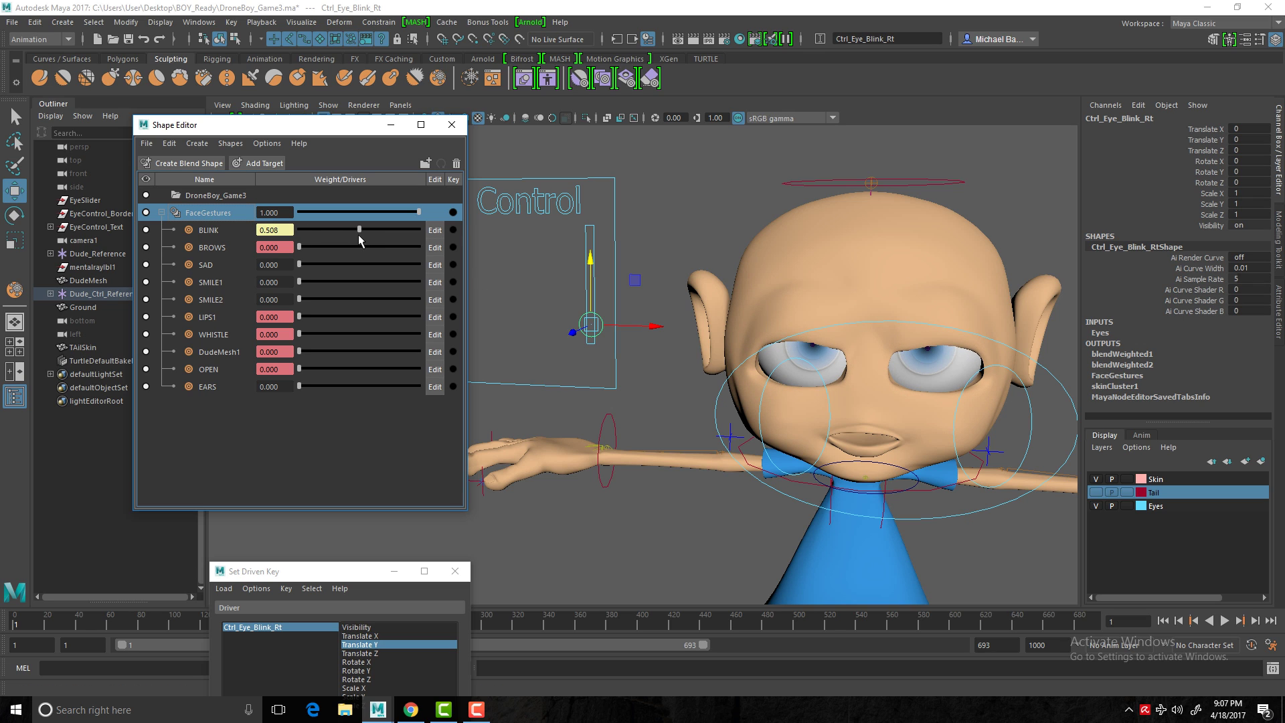
{"action": "left_click_drag", "start_coordinate": [787, 358], "coordinate": [636, 310], "text": "alt"}
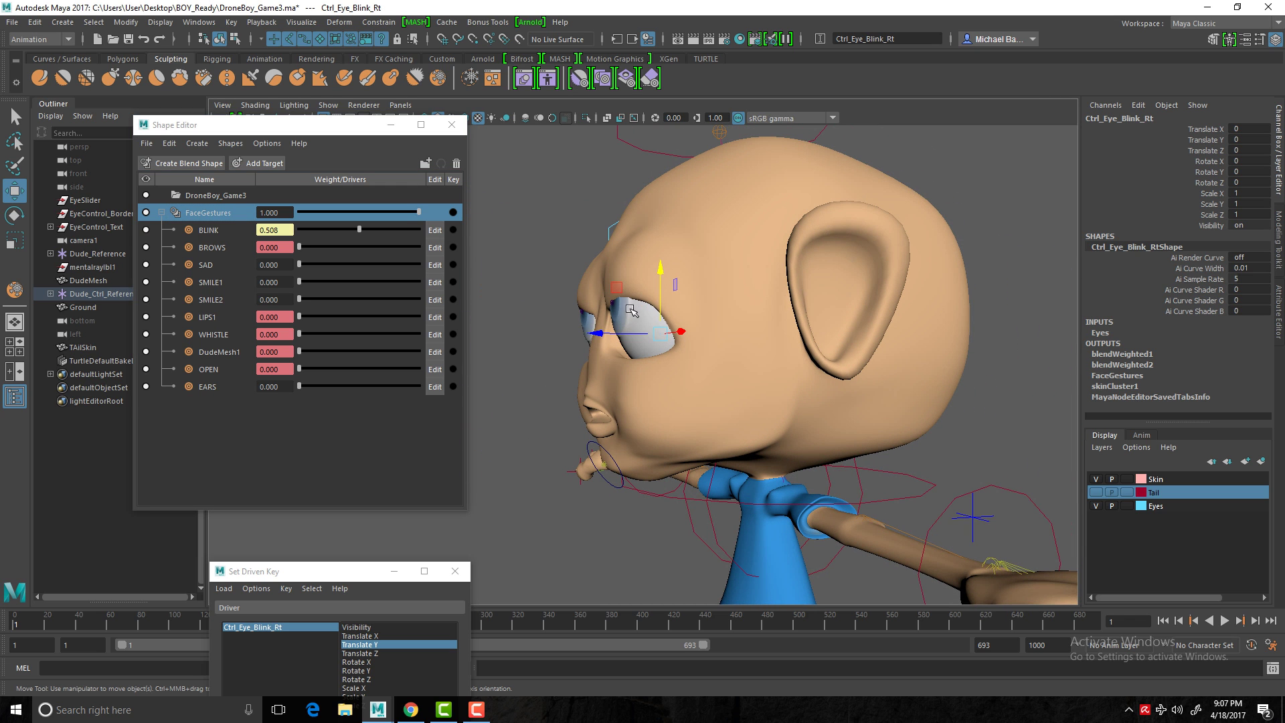
{"action": "left_click_drag", "start_coordinate": [594, 355], "coordinate": [678, 367], "text": "alt"}
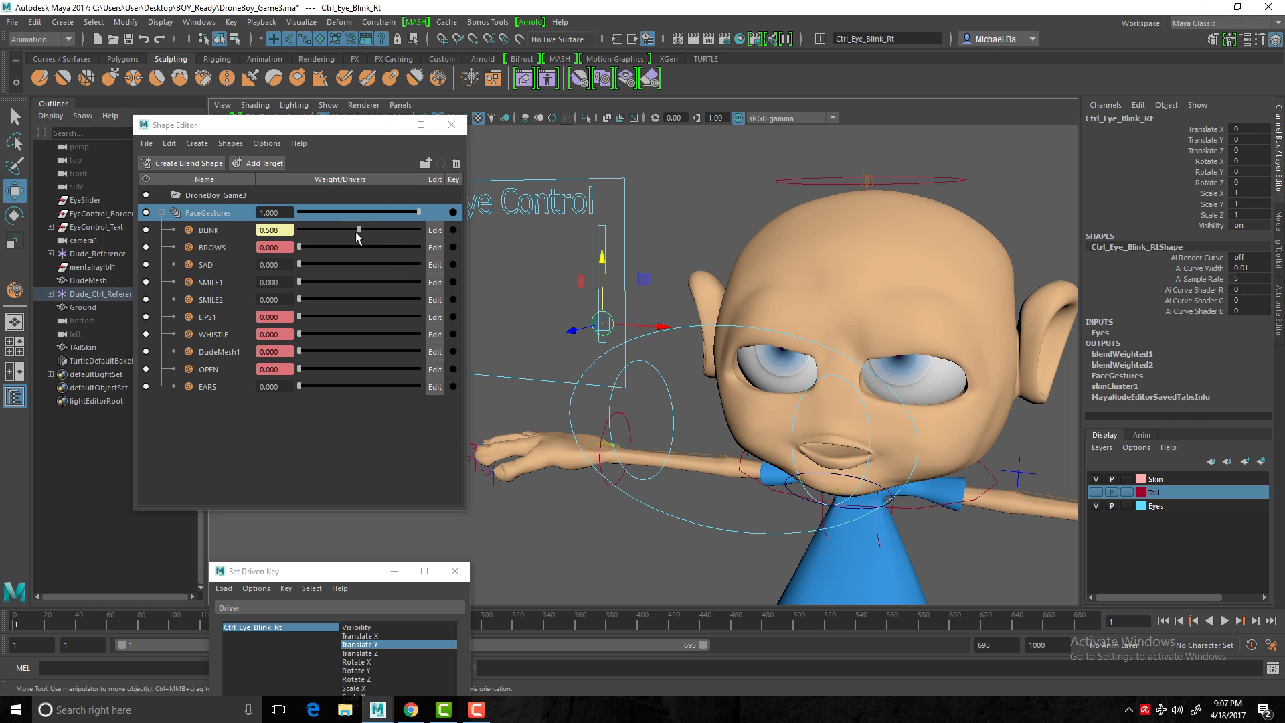
{"action": "mouse_move", "coordinate": [356, 232]}
{"action": "left_mouse_down"}
{"action": "mouse_move", "coordinate": [319, 227]}
{"action": "mouse_move", "coordinate": [353, 233]}
{"action": "left_mouse_up"}
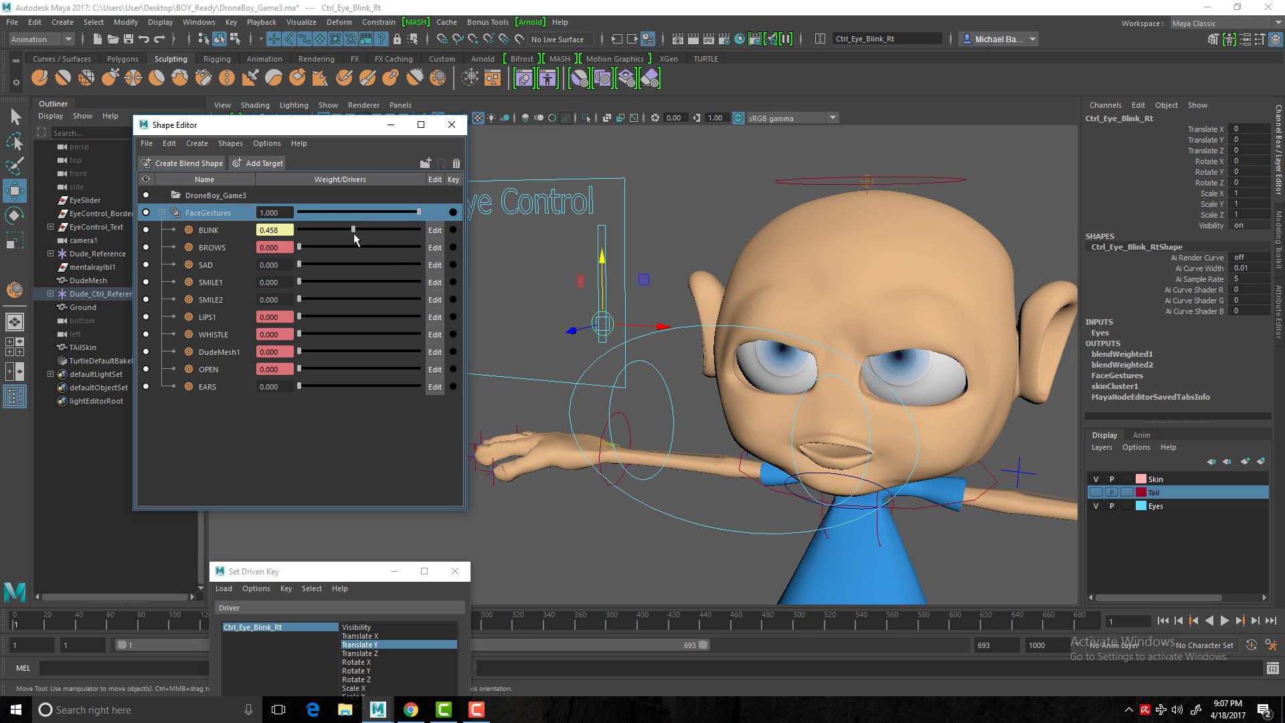
- Select the boy's mesh and check which target creation commands the Shape Editor offers for an in-between shape
{"action": "left_click", "coordinate": [197, 143]}
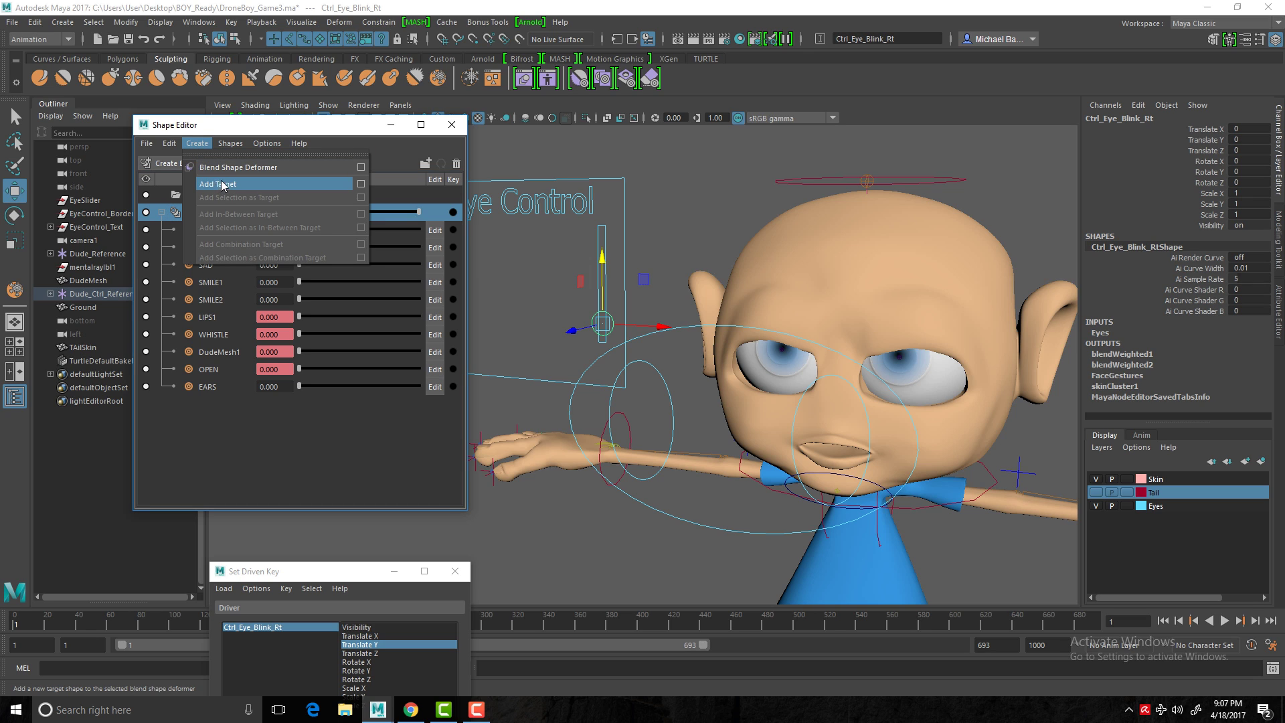
{"action": "mouse_move", "coordinate": [298, 144]}
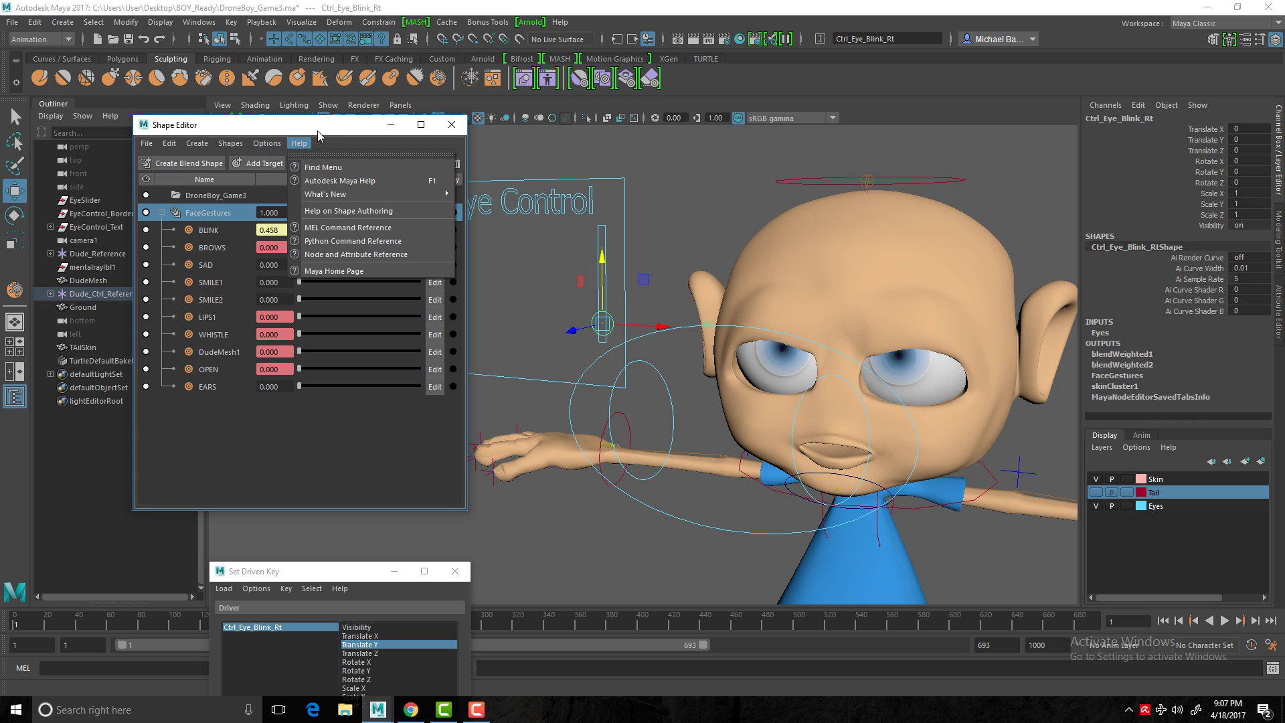
{"action": "left_click", "coordinate": [225, 144]}
{"action": "left_click", "coordinate": [238, 131]}
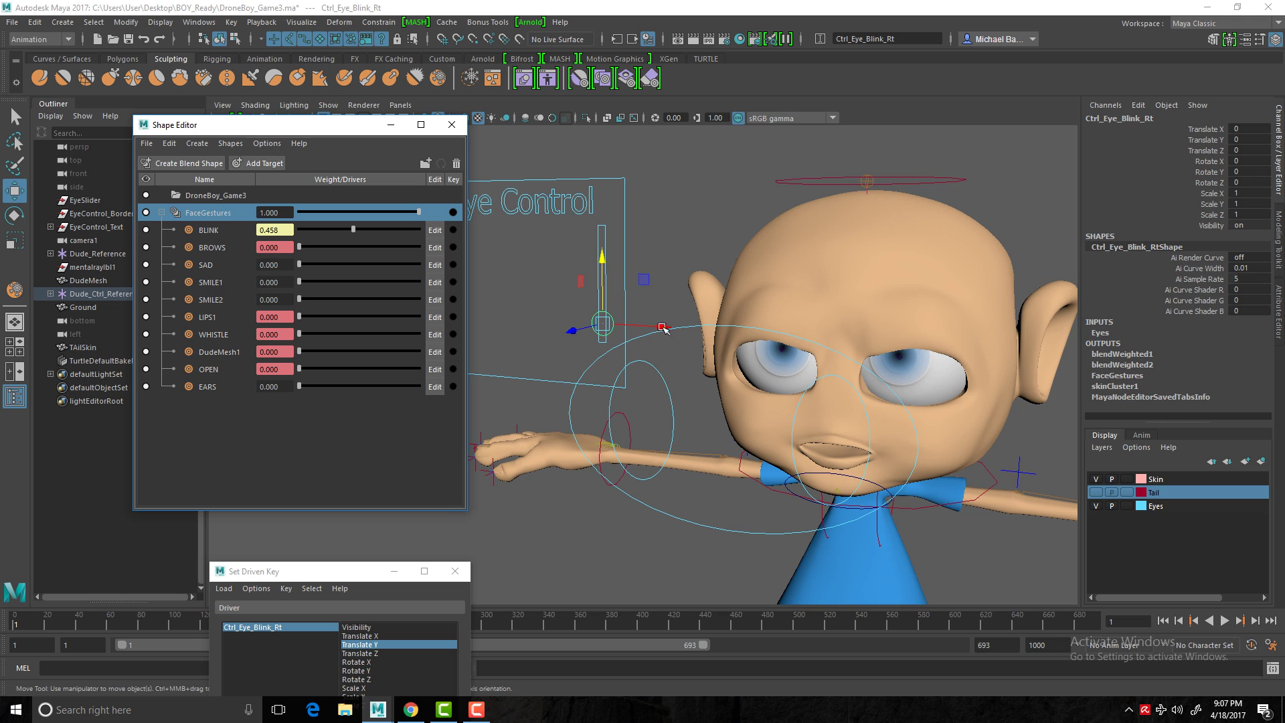
{"action": "left_click", "coordinate": [840, 324]}
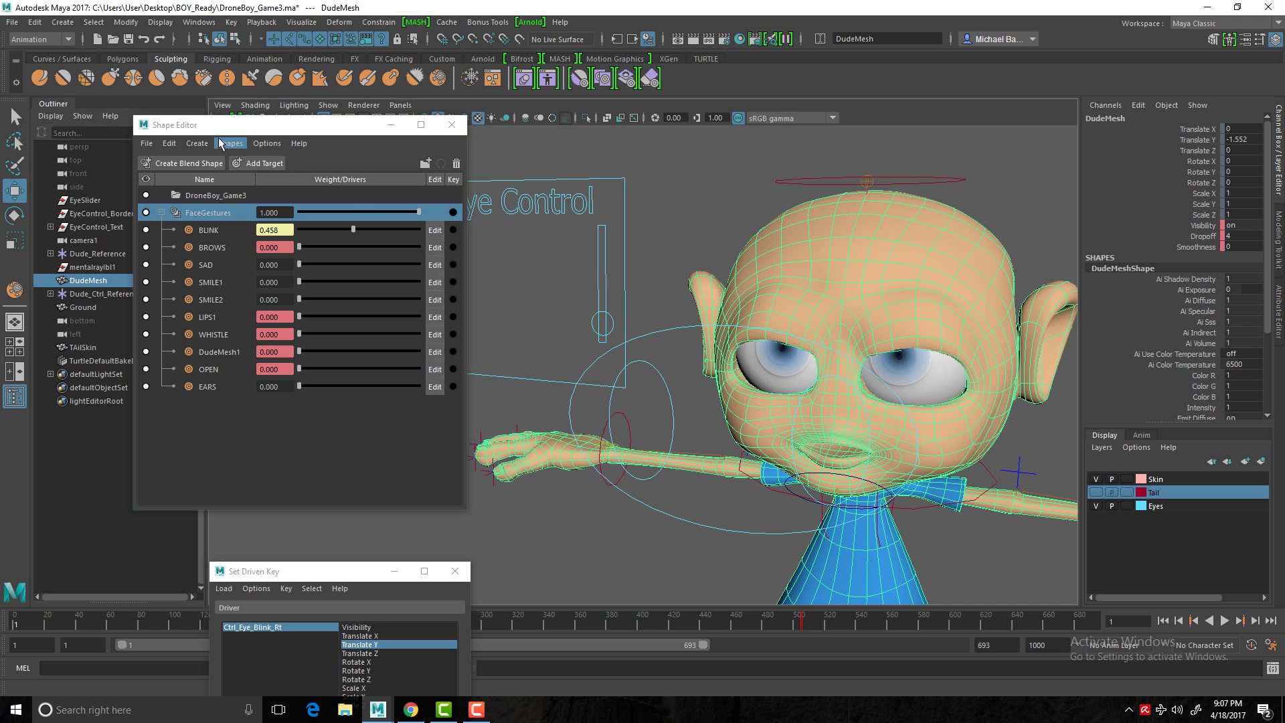
{"action": "left_click", "coordinate": [199, 144]}
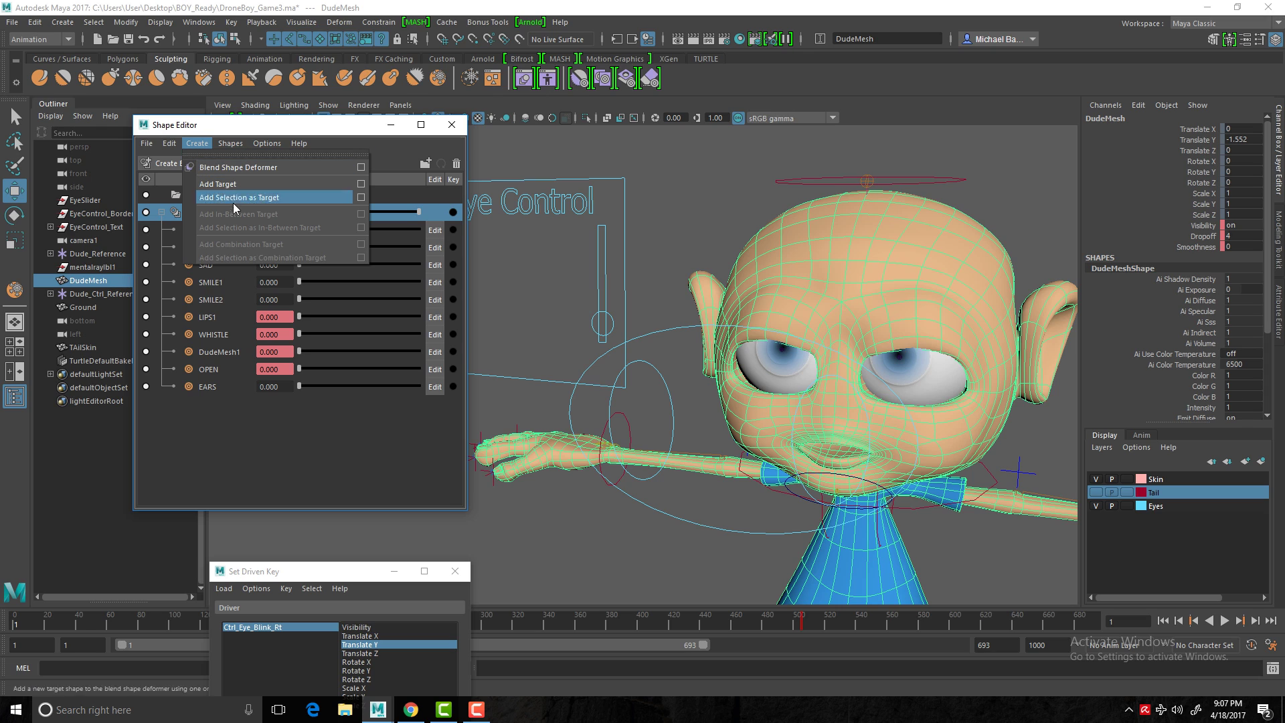
{"action": "left_click", "coordinate": [423, 426]}
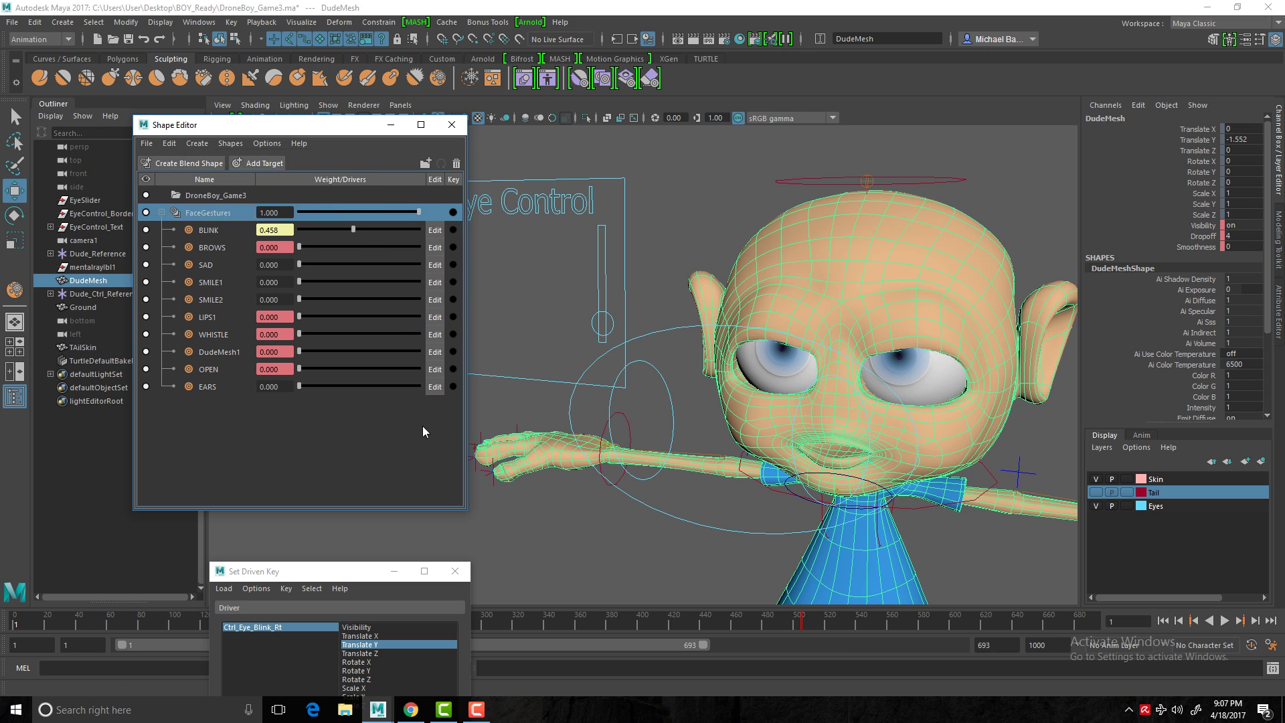
- Turn on editing for the BLINK target, check the in-between, combination and mirror target commands, and turn editing off again
{"action": "left_click", "coordinate": [434, 230]}
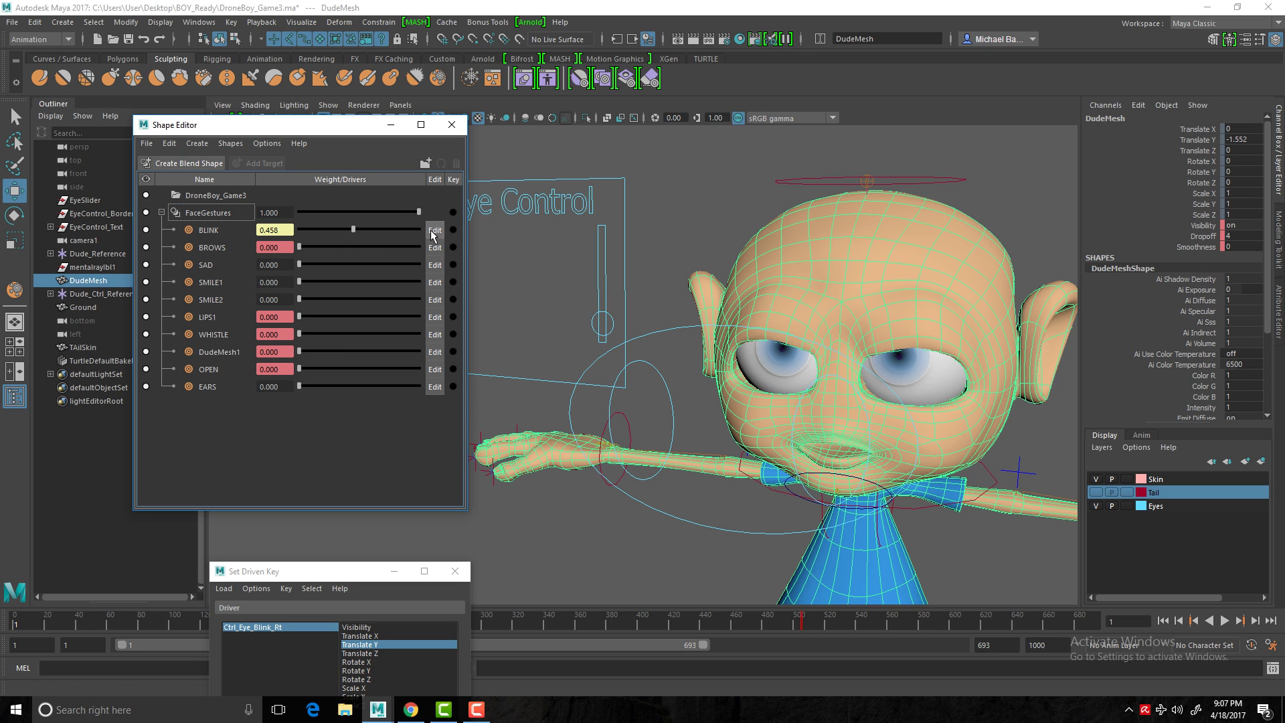
{"action": "left_click", "coordinate": [199, 144]}
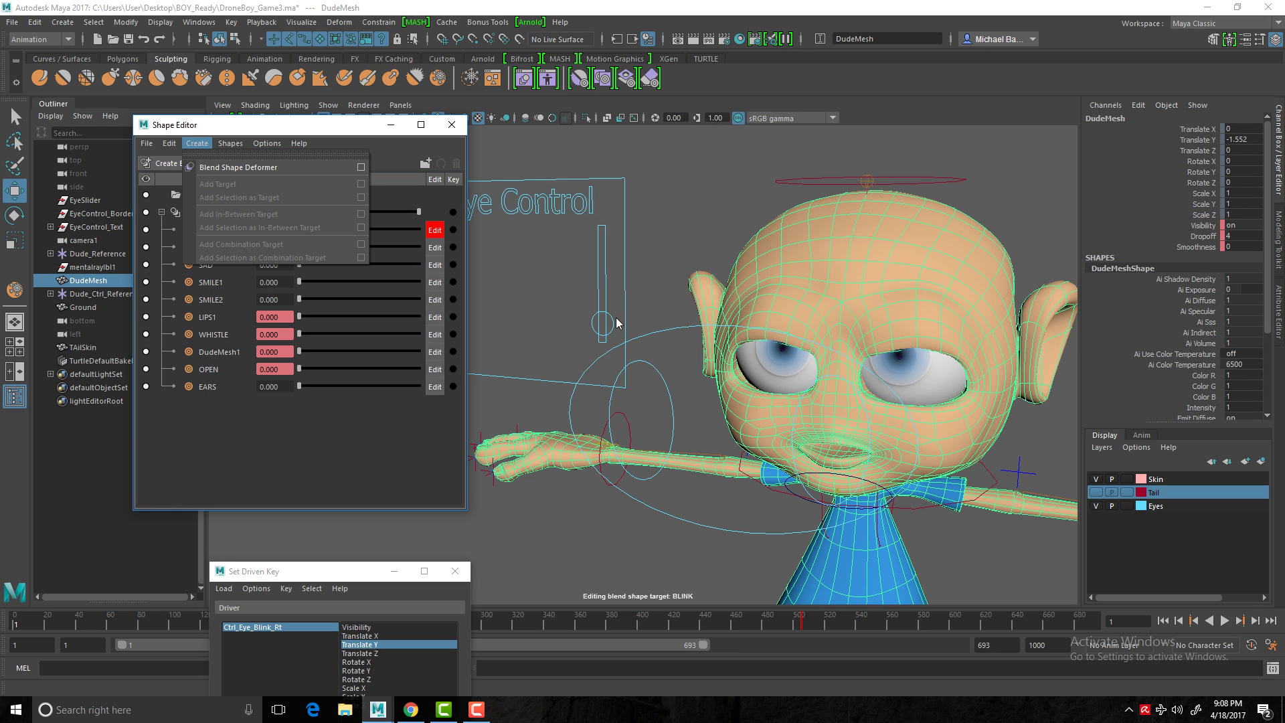
{"action": "left_click", "coordinate": [266, 143]}
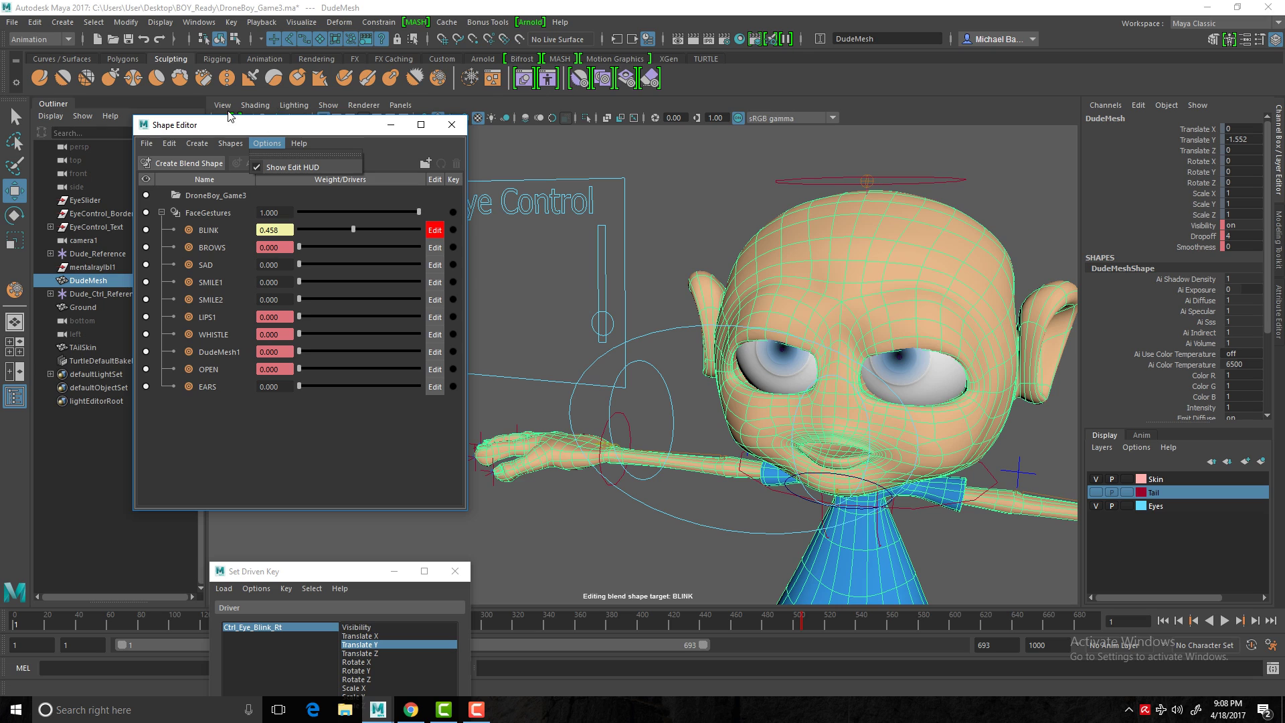
{"action": "left_click", "coordinate": [200, 144]}
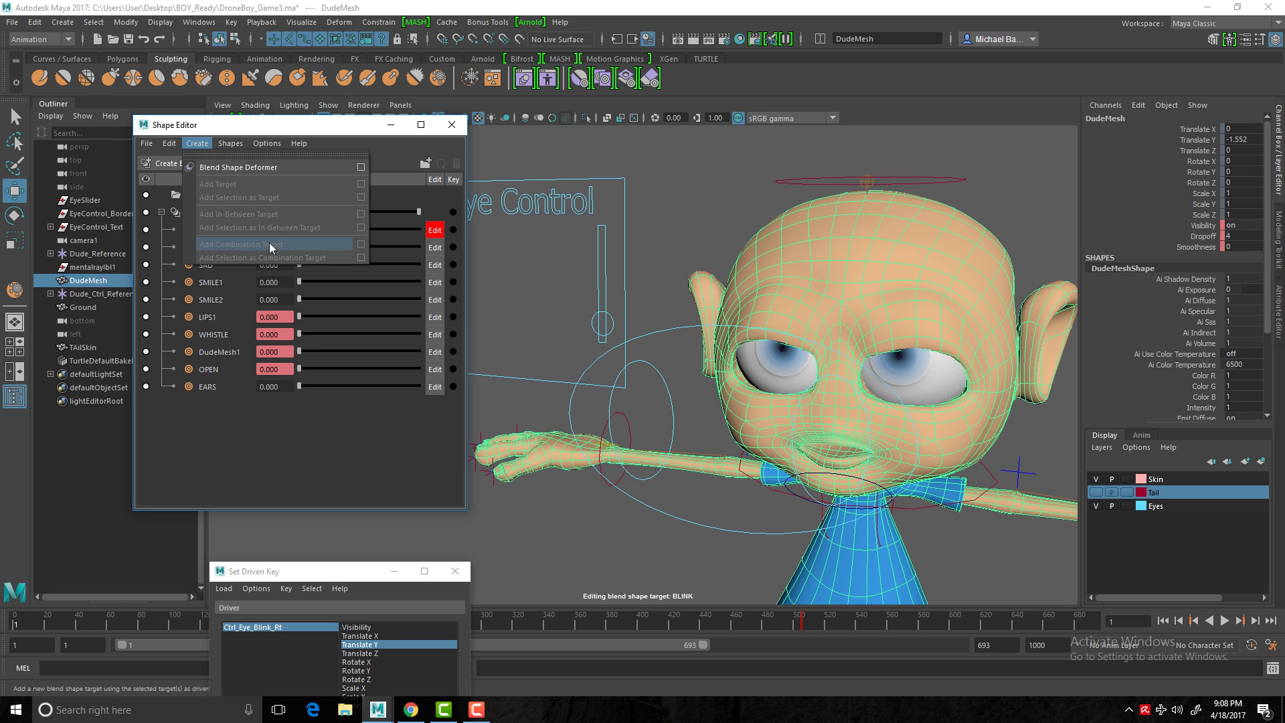
{"action": "mouse_move", "coordinate": [235, 148]}
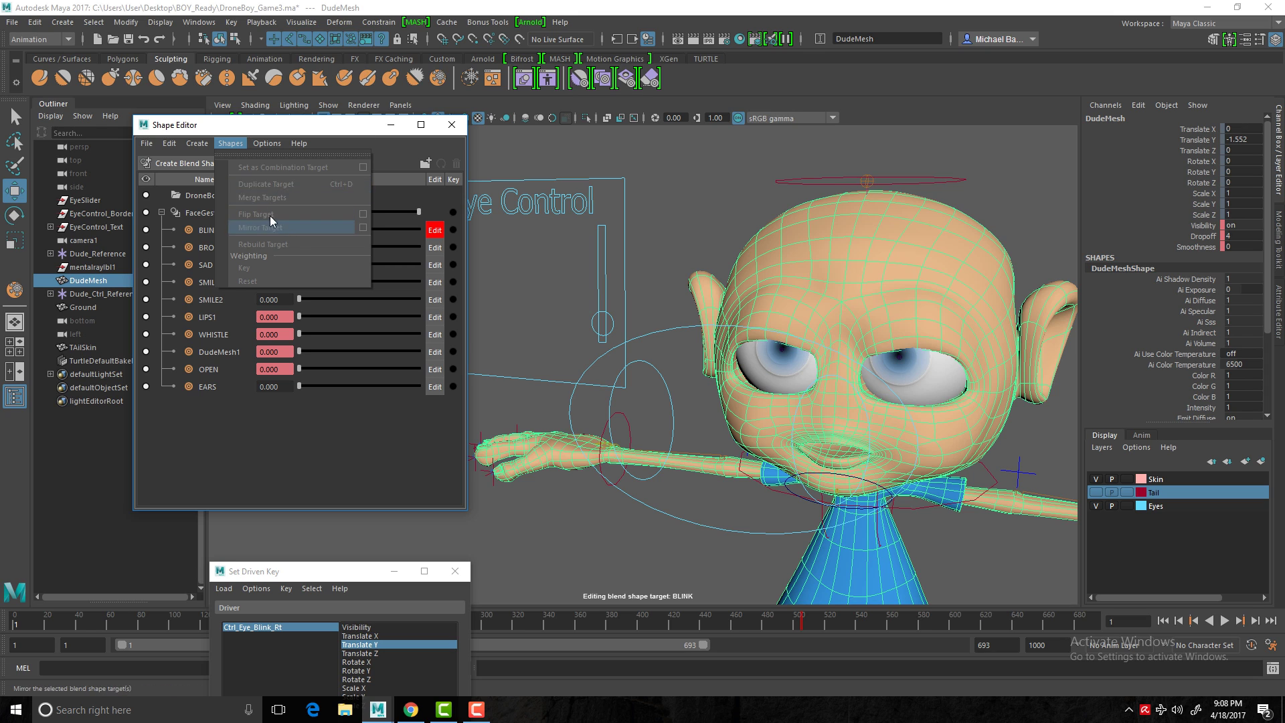
{"action": "left_click", "coordinate": [287, 127]}
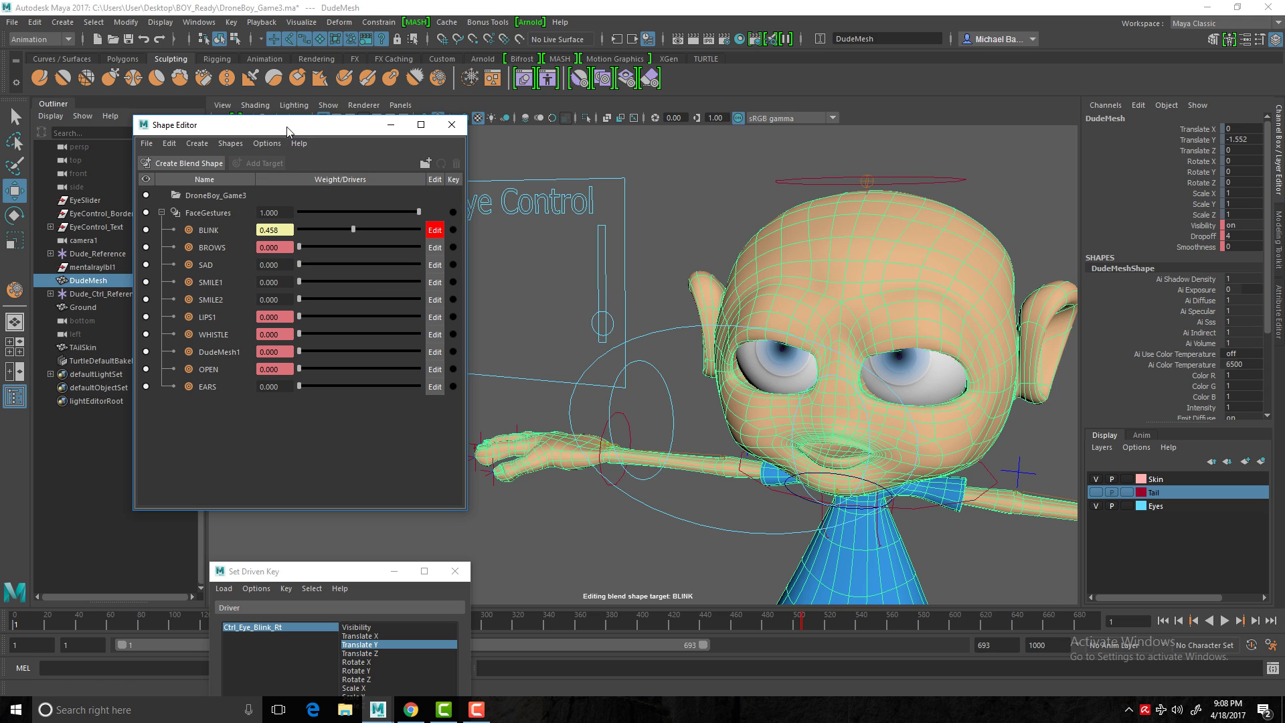
{"action": "left_click", "coordinate": [433, 232]}
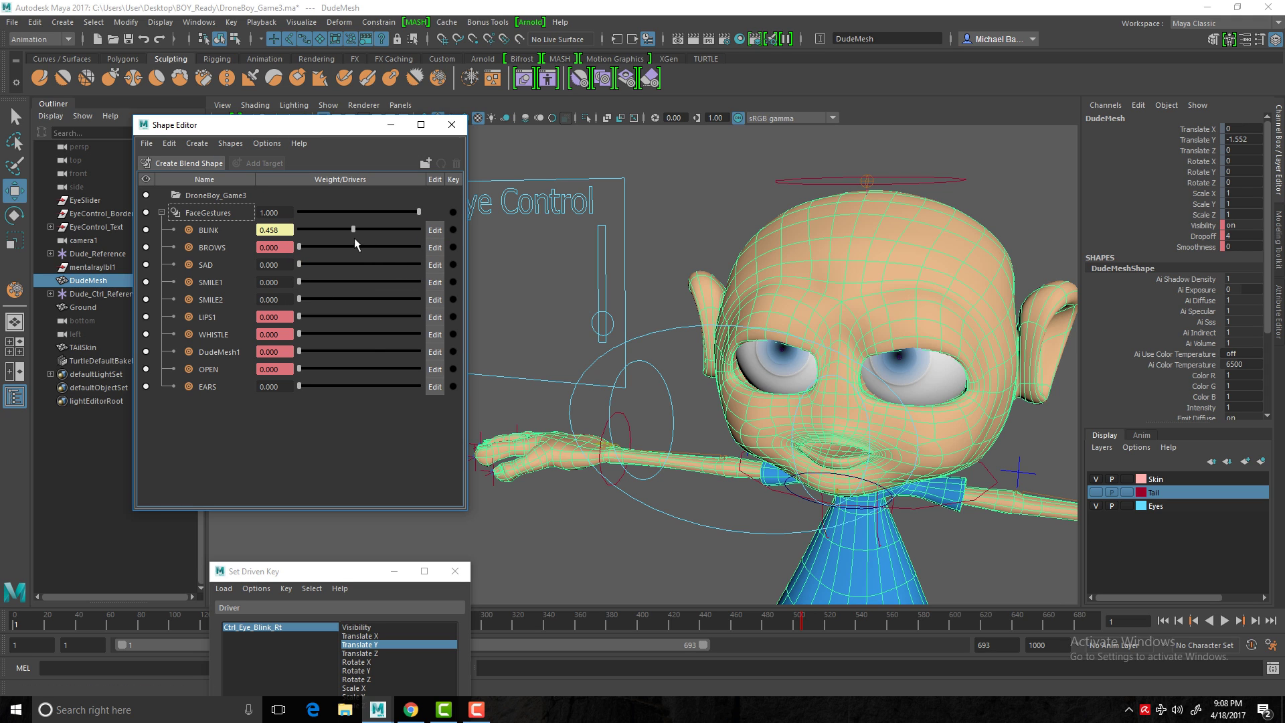
- Return the BLINK weight to 0 and close the Shape Editor
{"action": "left_click_drag", "start_coordinate": [355, 230], "coordinate": [299, 233]}
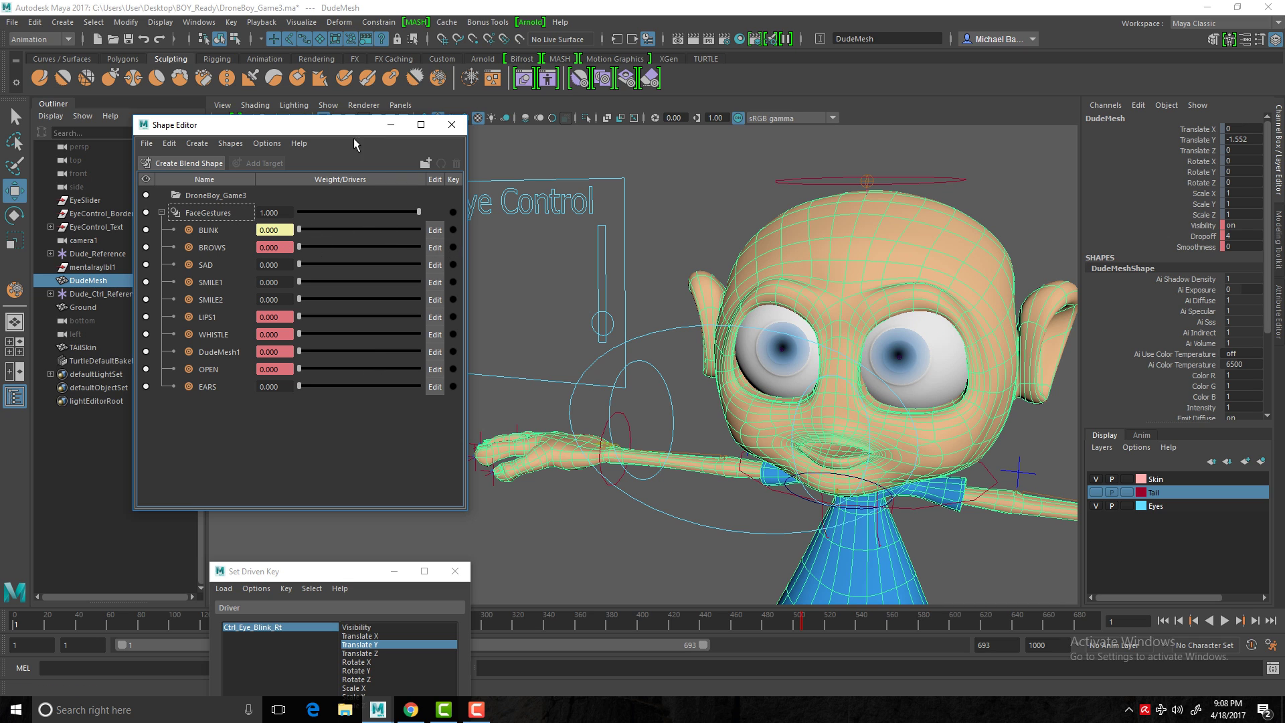
{"action": "left_click_drag", "start_coordinate": [366, 131], "coordinate": [343, 115]}
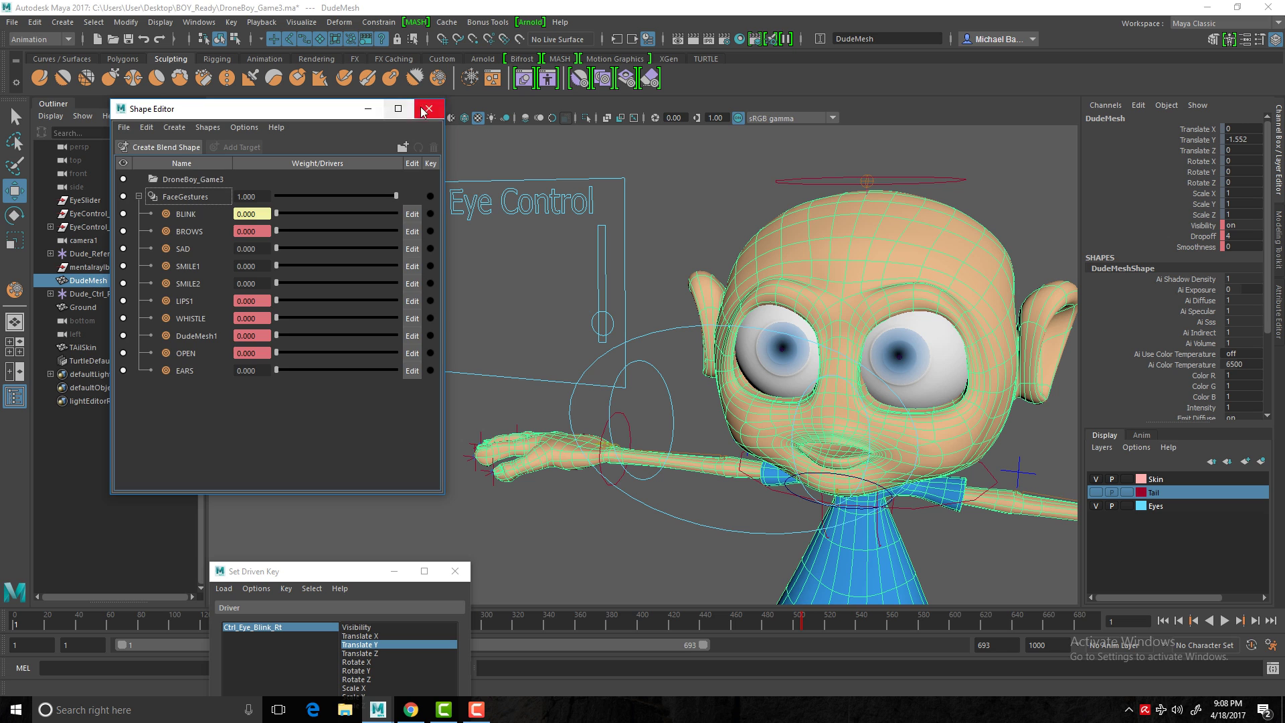
{"action": "left_click", "coordinate": [427, 109]}
{"action": "left_click_drag", "start_coordinate": [624, 376], "coordinate": [670, 413], "text": "alt"}
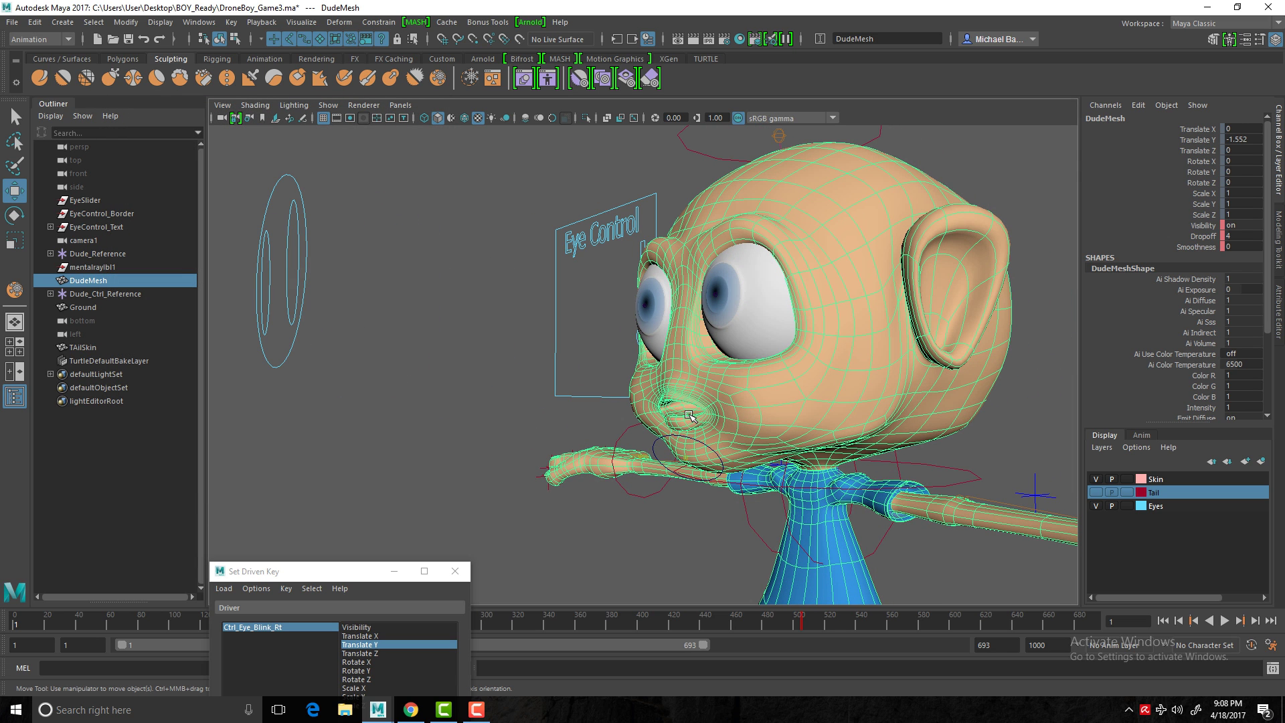
{"action": "mouse_move", "coordinate": [577, 453]}
{"action": "left_mouse_down", "text": "alt"}
{"action": "mouse_move", "coordinate": [636, 451]}
{"action": "mouse_move", "coordinate": [542, 448]}
{"action": "mouse_move", "coordinate": [556, 448]}
{"action": "left_mouse_up", "text": "alt"}
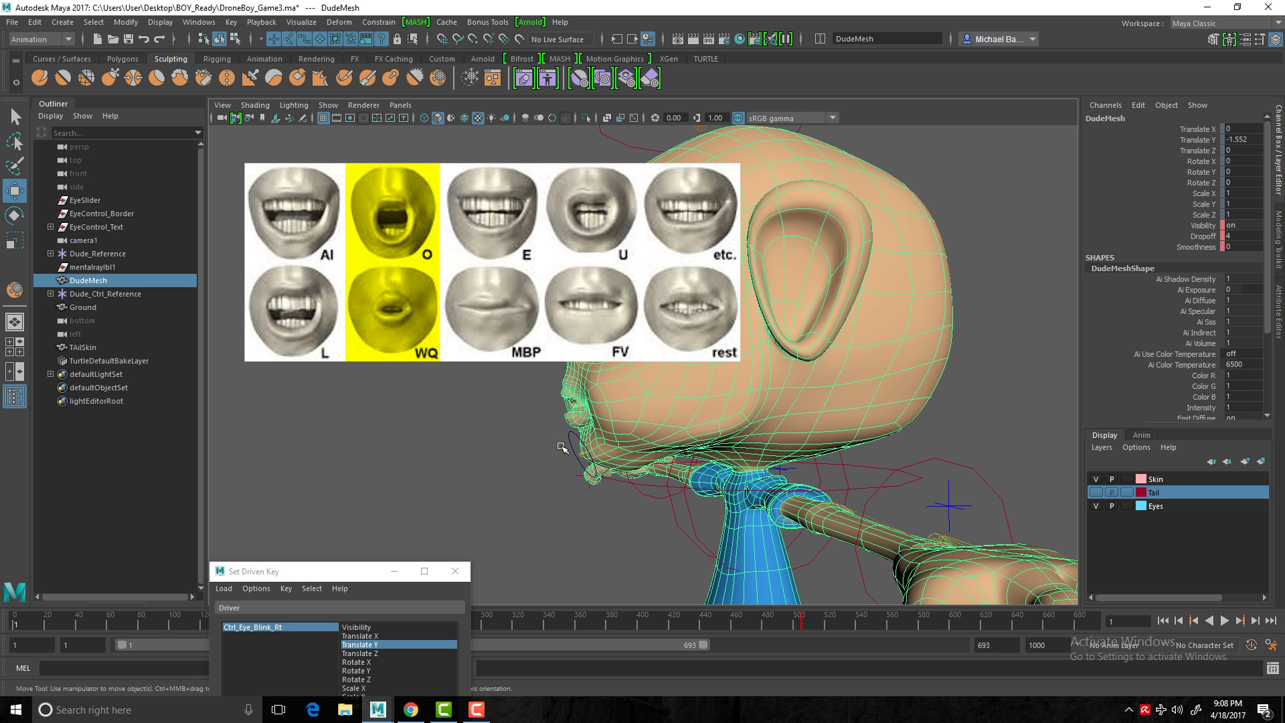
{"action": "left_click_drag", "start_coordinate": [562, 447], "coordinate": [584, 429], "text": "alt"}
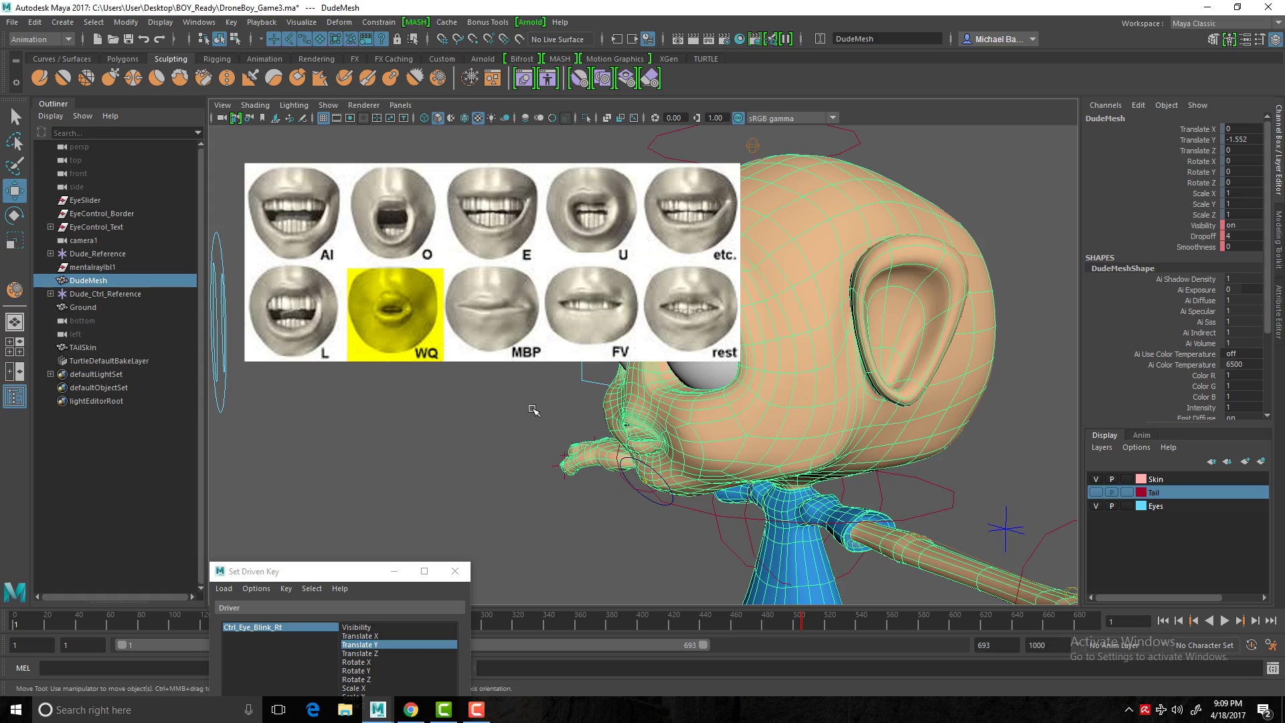
{"action": "mouse_move", "coordinate": [511, 409]}
{"action": "left_mouse_down", "text": "alt"}
{"action": "mouse_move", "coordinate": [551, 431]}
{"action": "mouse_move", "coordinate": [580, 369]}
{"action": "mouse_move", "coordinate": [591, 393]}
{"action": "mouse_move", "coordinate": [544, 417]}
{"action": "mouse_move", "coordinate": [559, 415]}
{"action": "mouse_move", "coordinate": [575, 393]}
{"action": "mouse_move", "coordinate": [535, 407]}
{"action": "left_mouse_up", "text": "alt"}
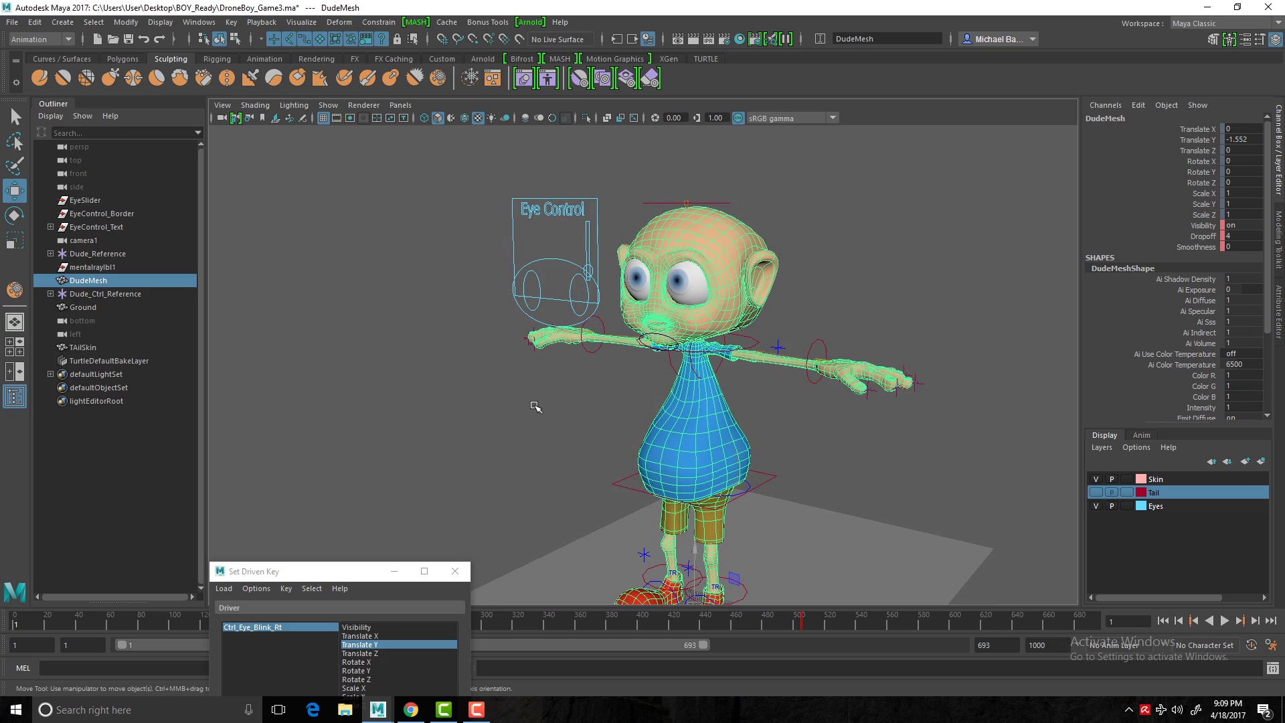